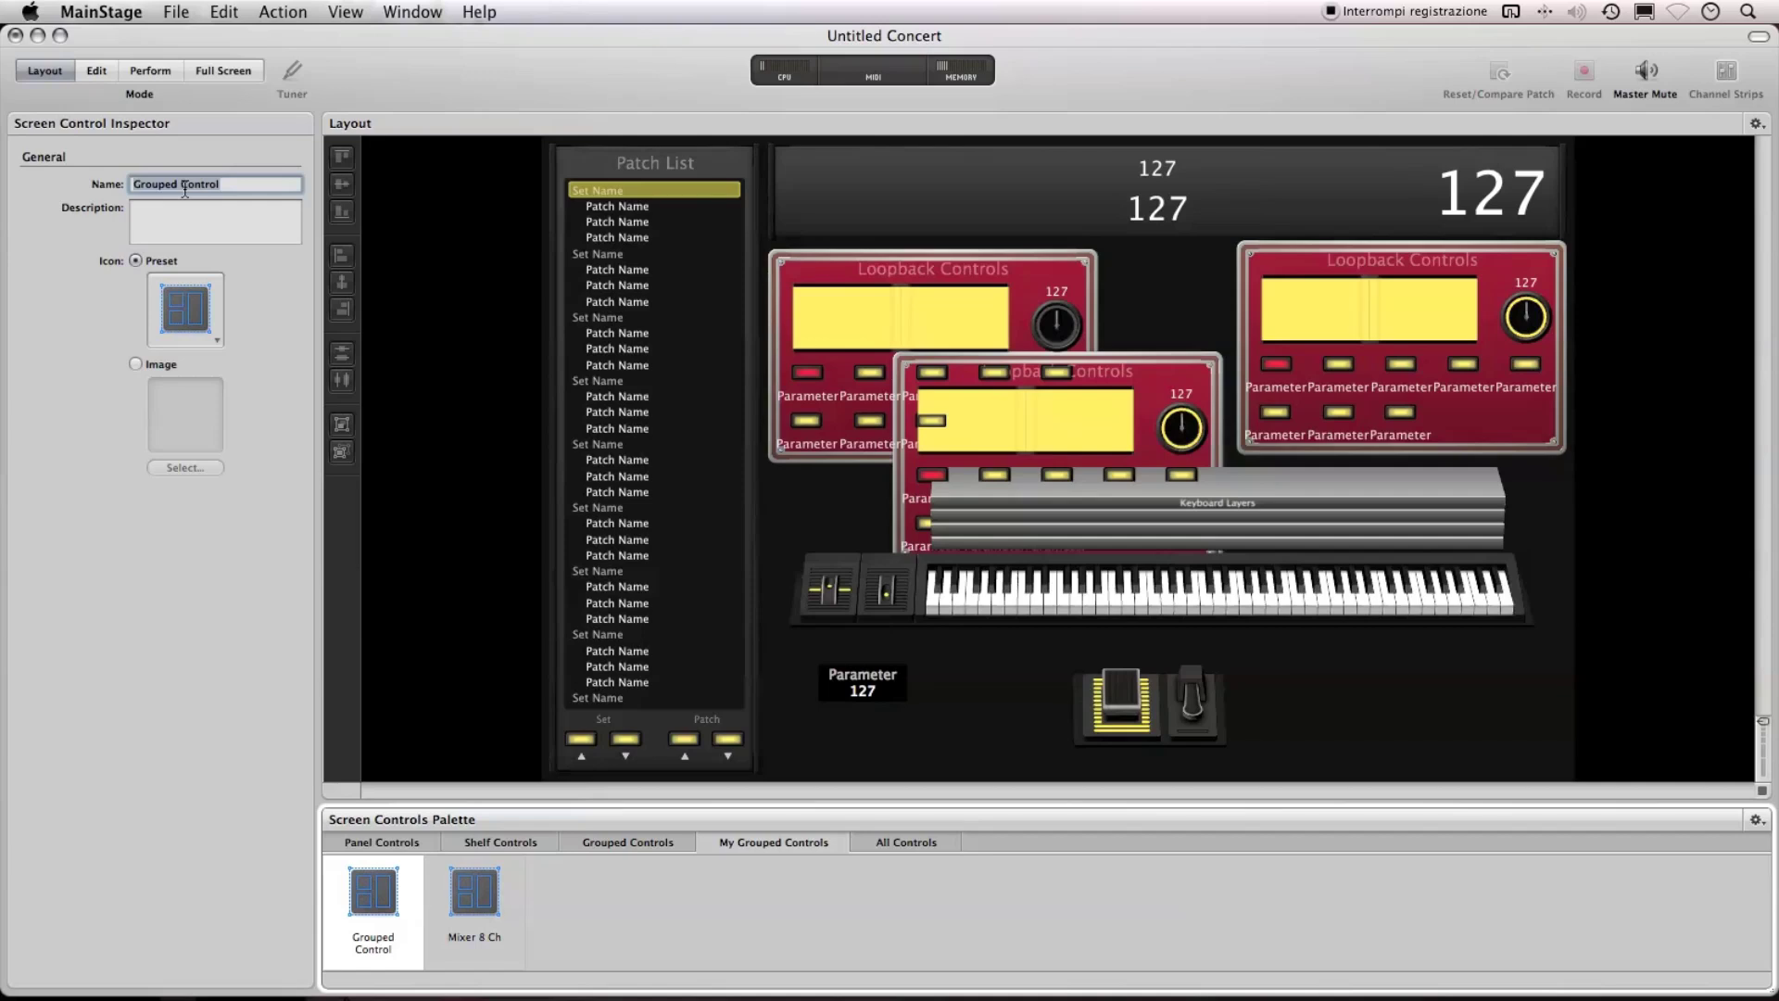
- Rename the selected grouped control in the palette as Loopback
text(Loopback)
key(Return)
click(381, 912)
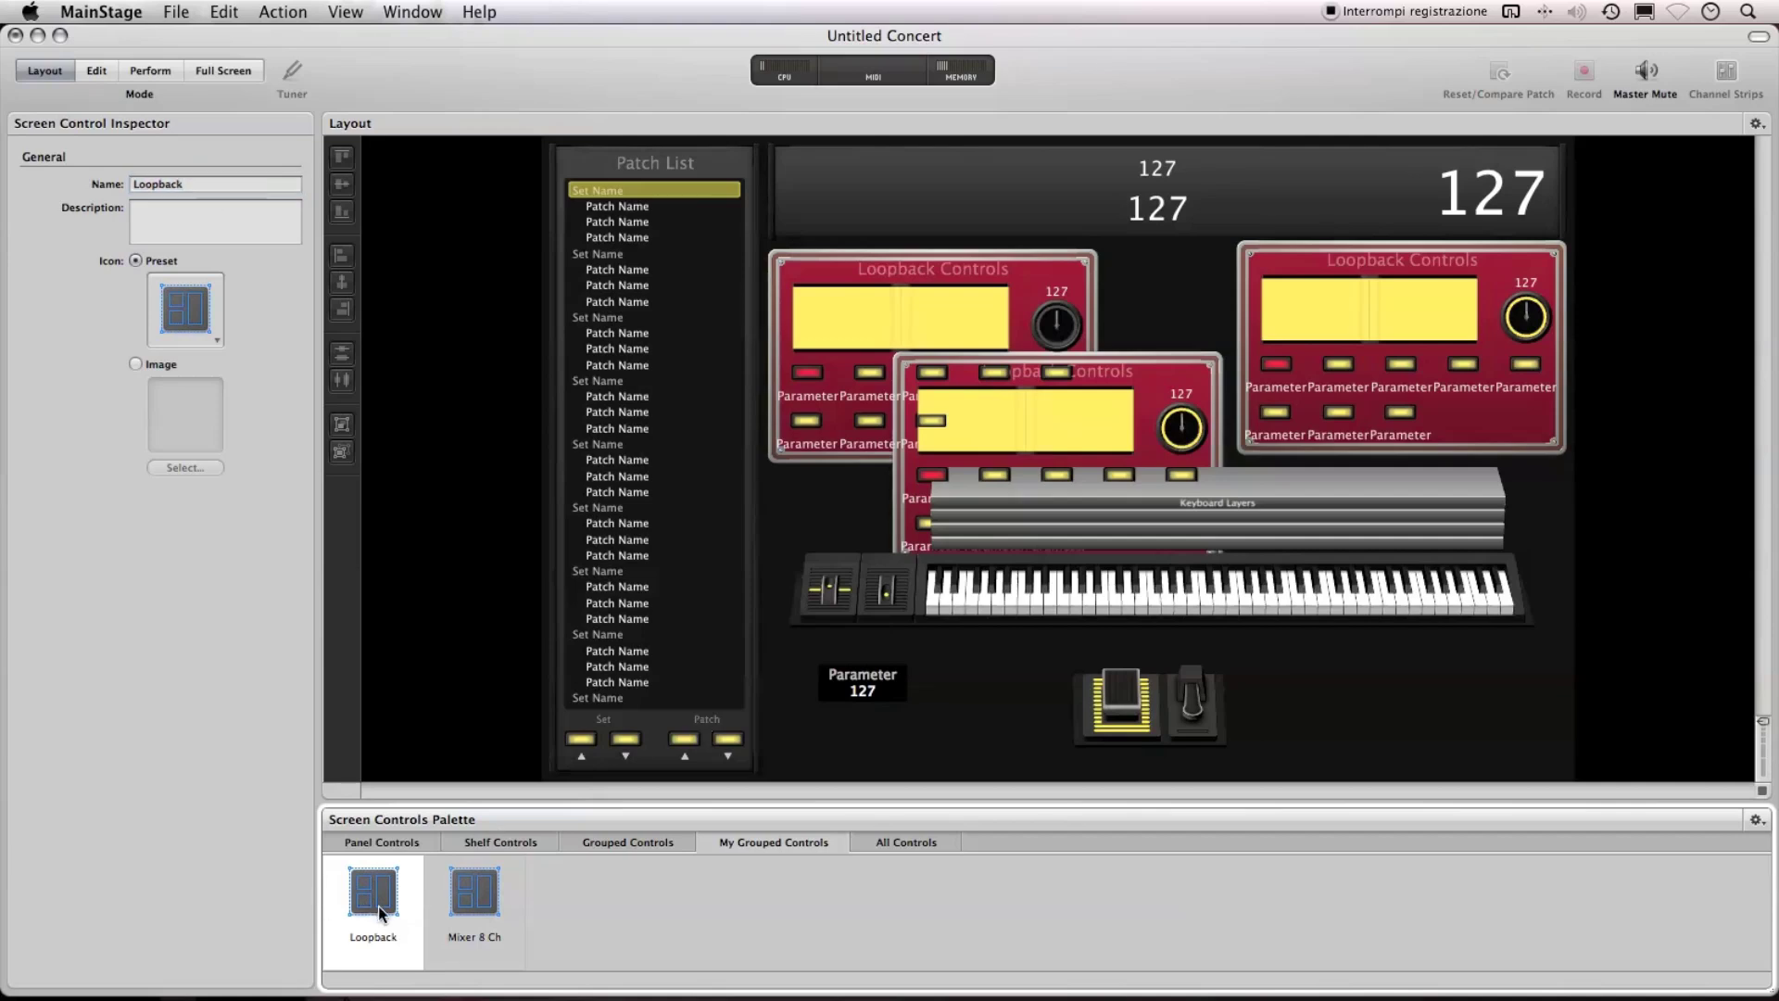
- Close the current concert without saving its changes
click(172, 13)
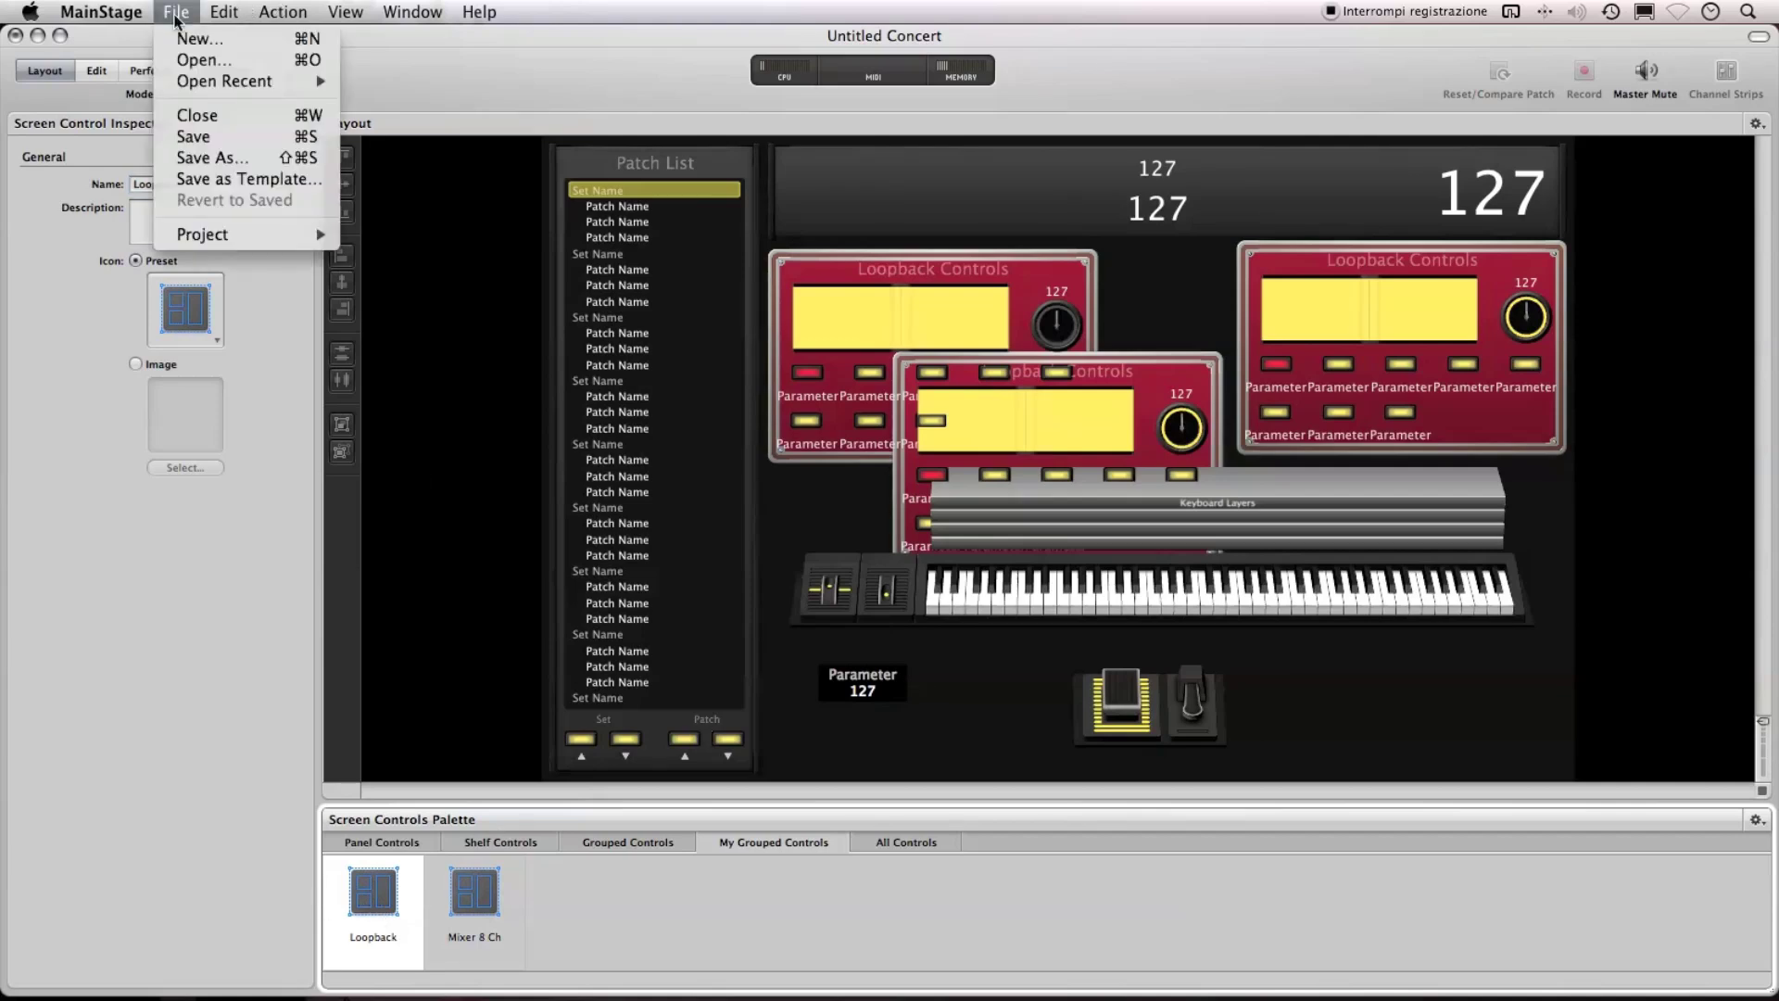
click(217, 114)
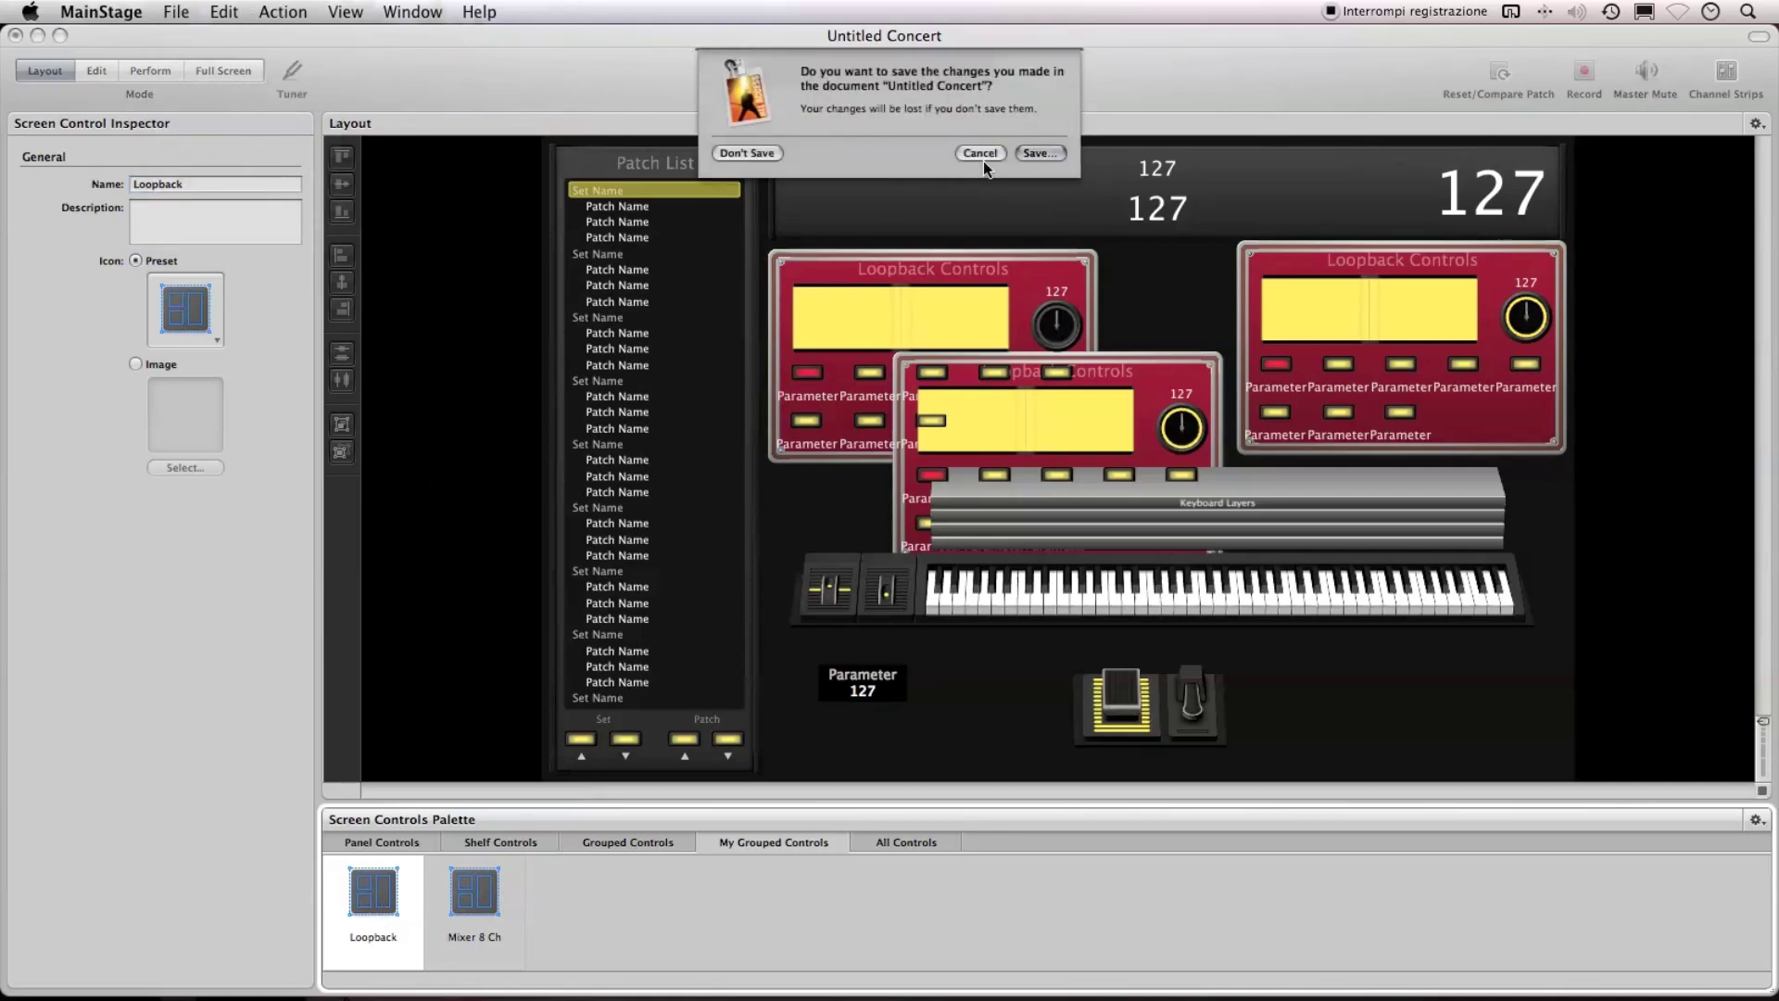
click(759, 156)
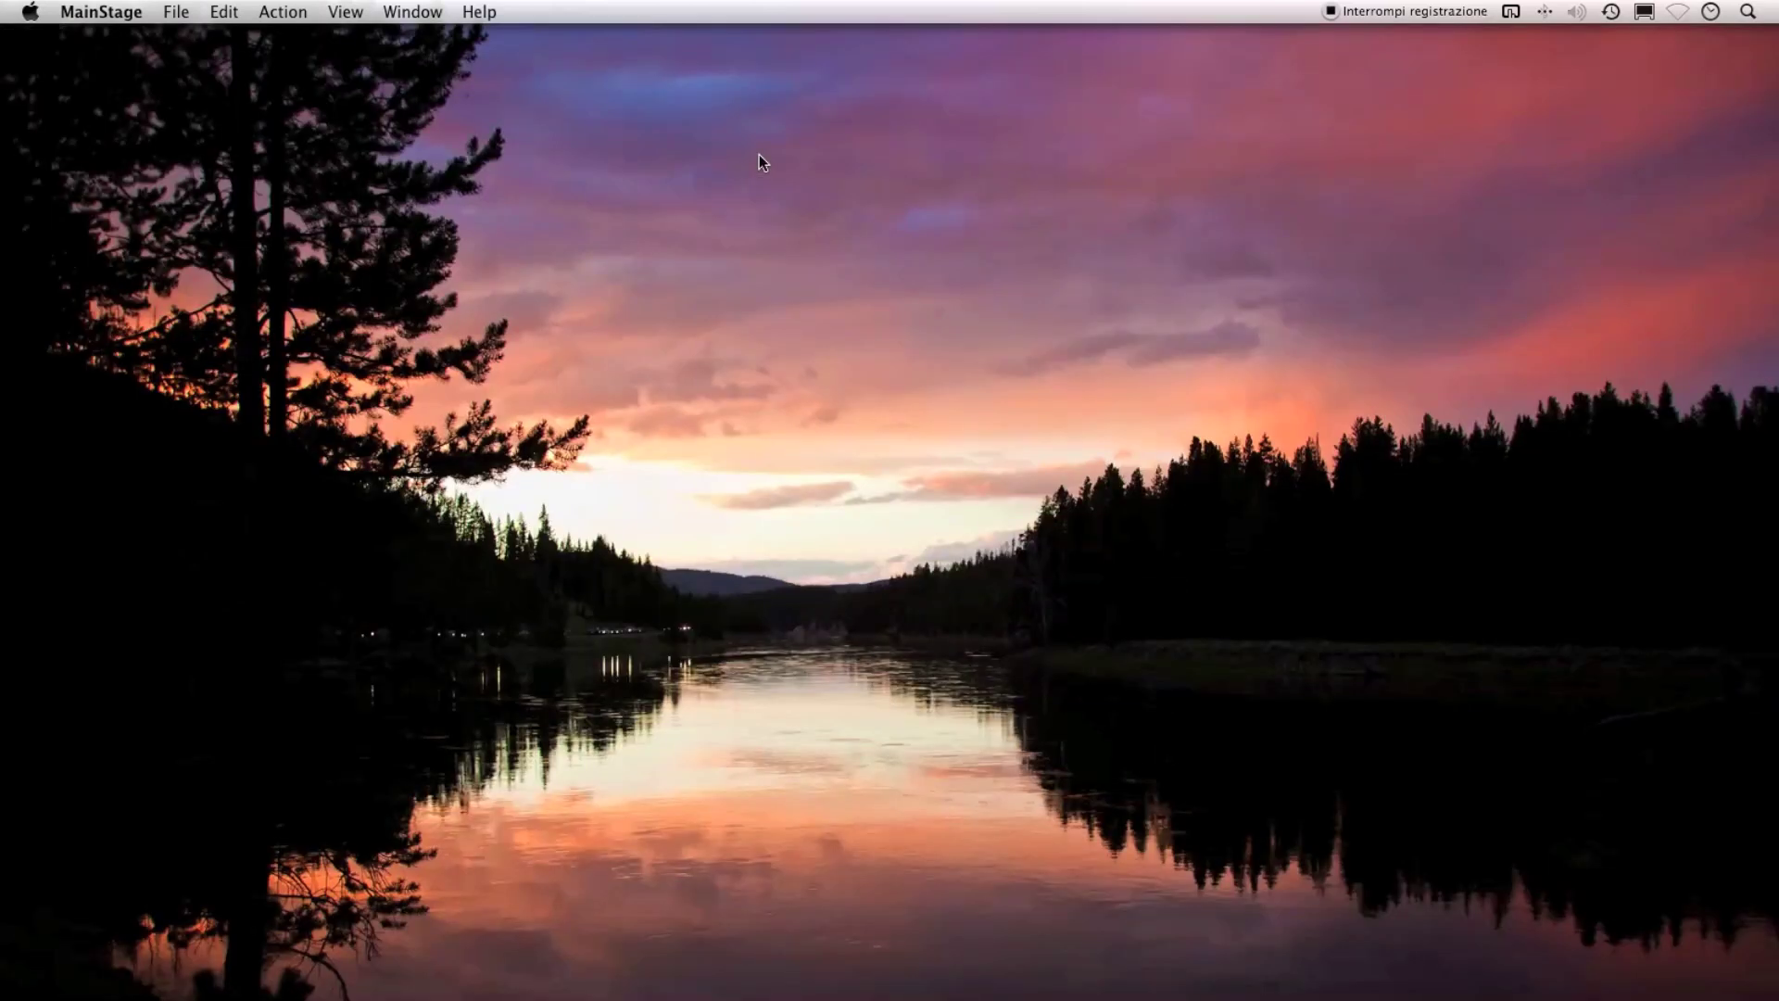
- Create a new concert from the Keyboard & One Backing Track template
scroll(1110, 286, up, 5)
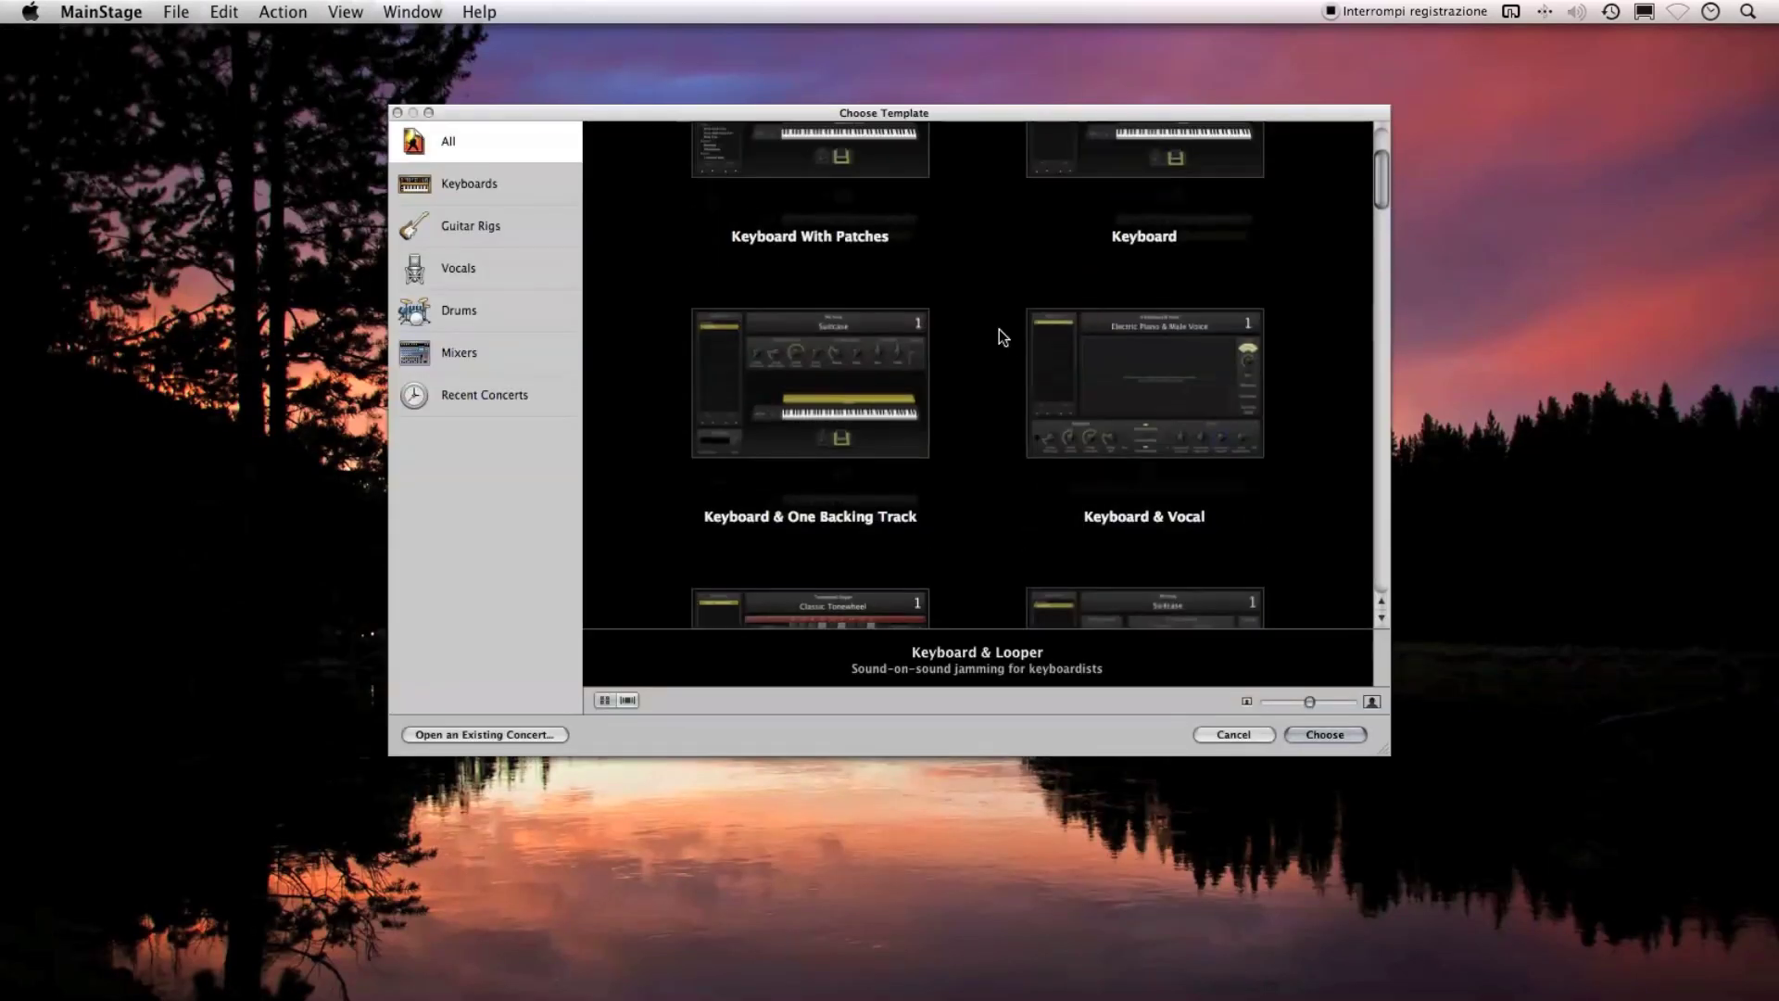
click(851, 328)
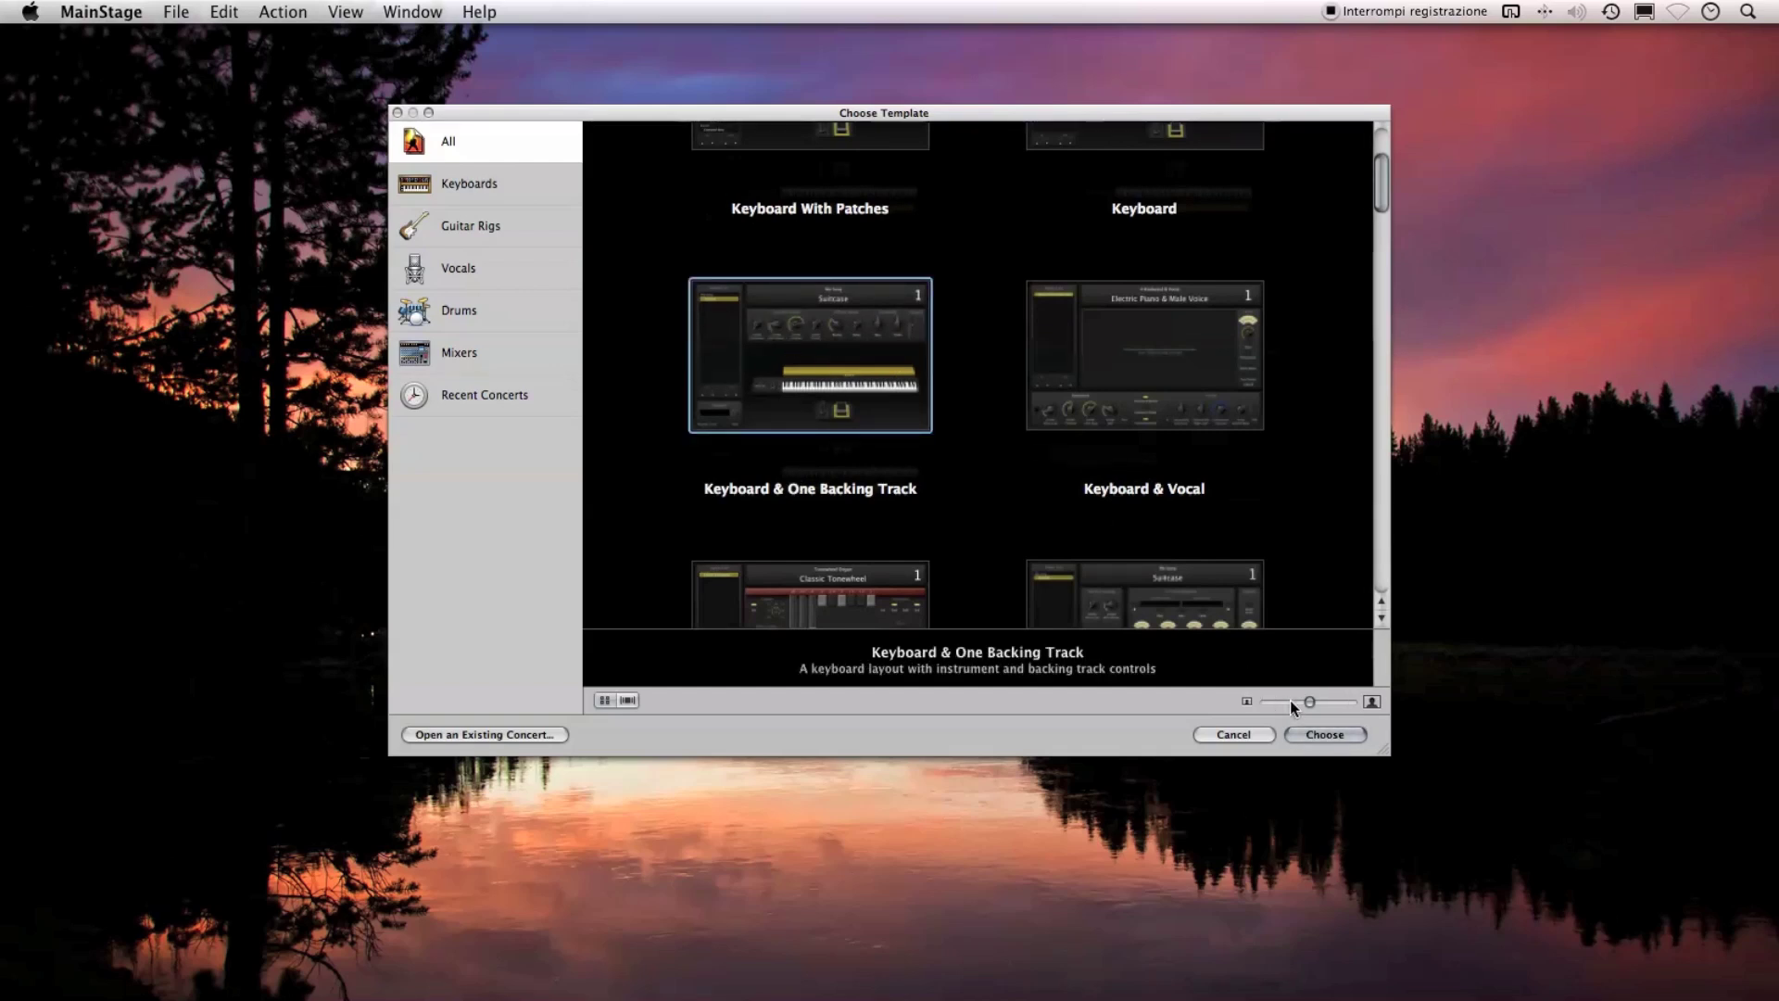
click(1330, 735)
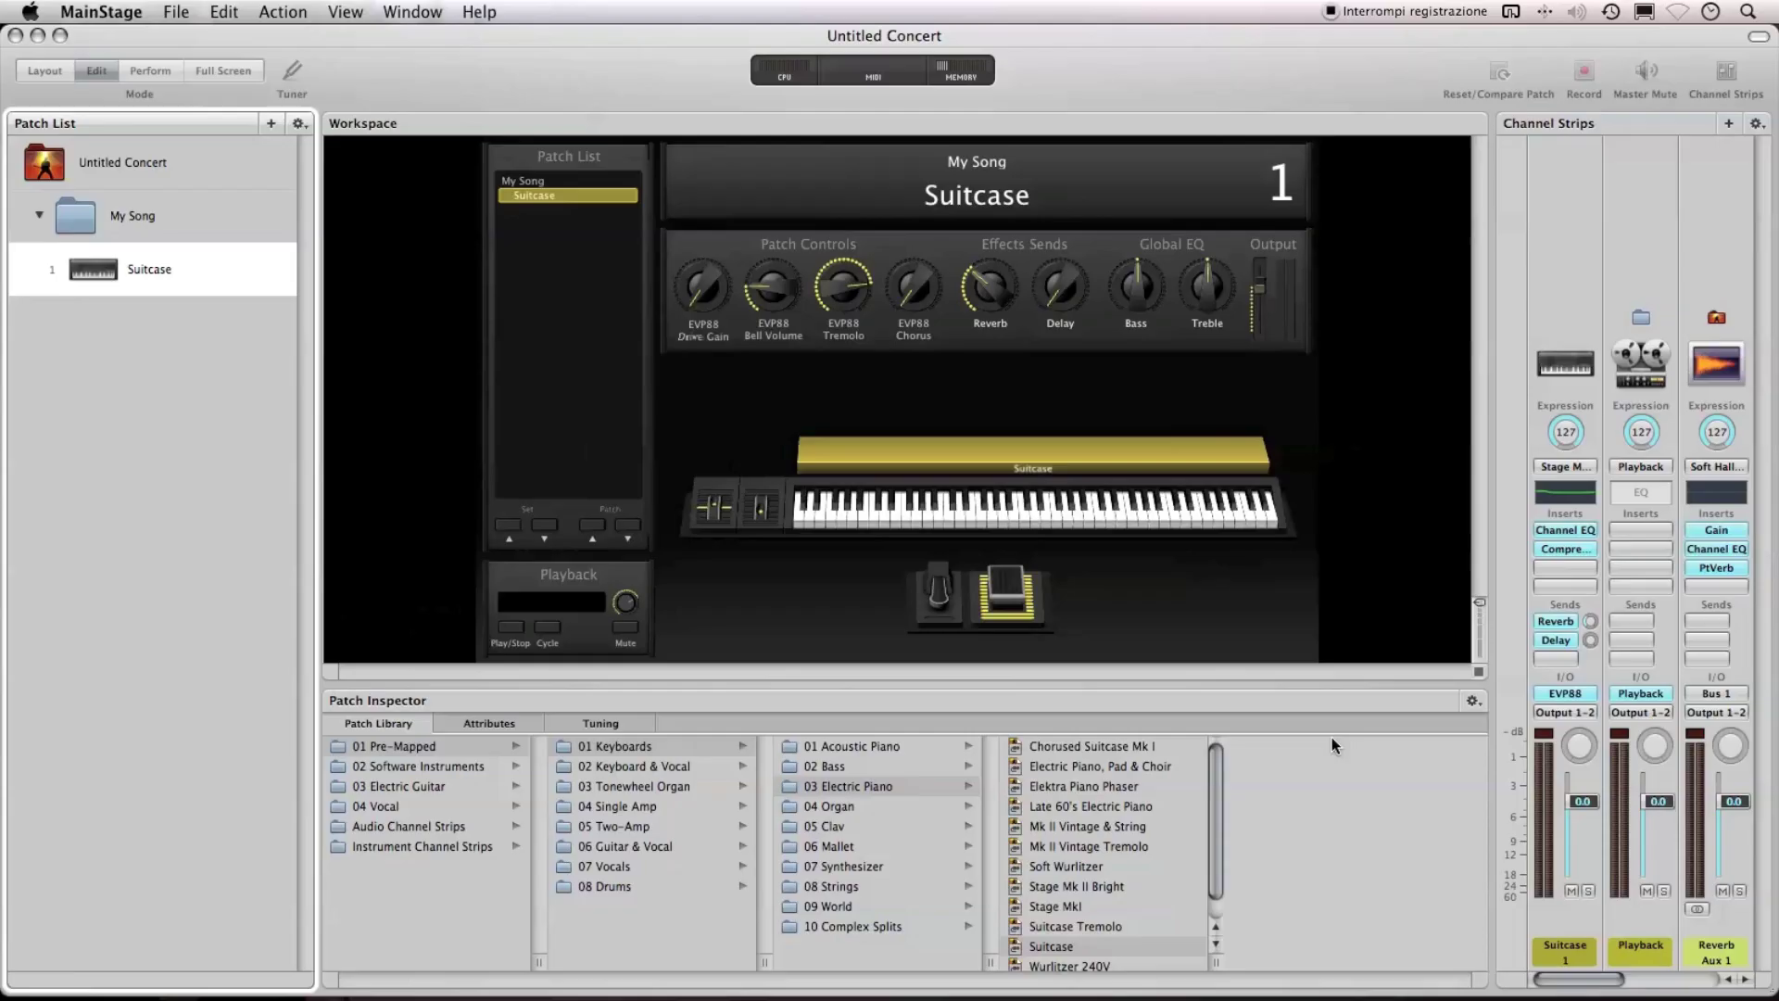
click(1038, 416)
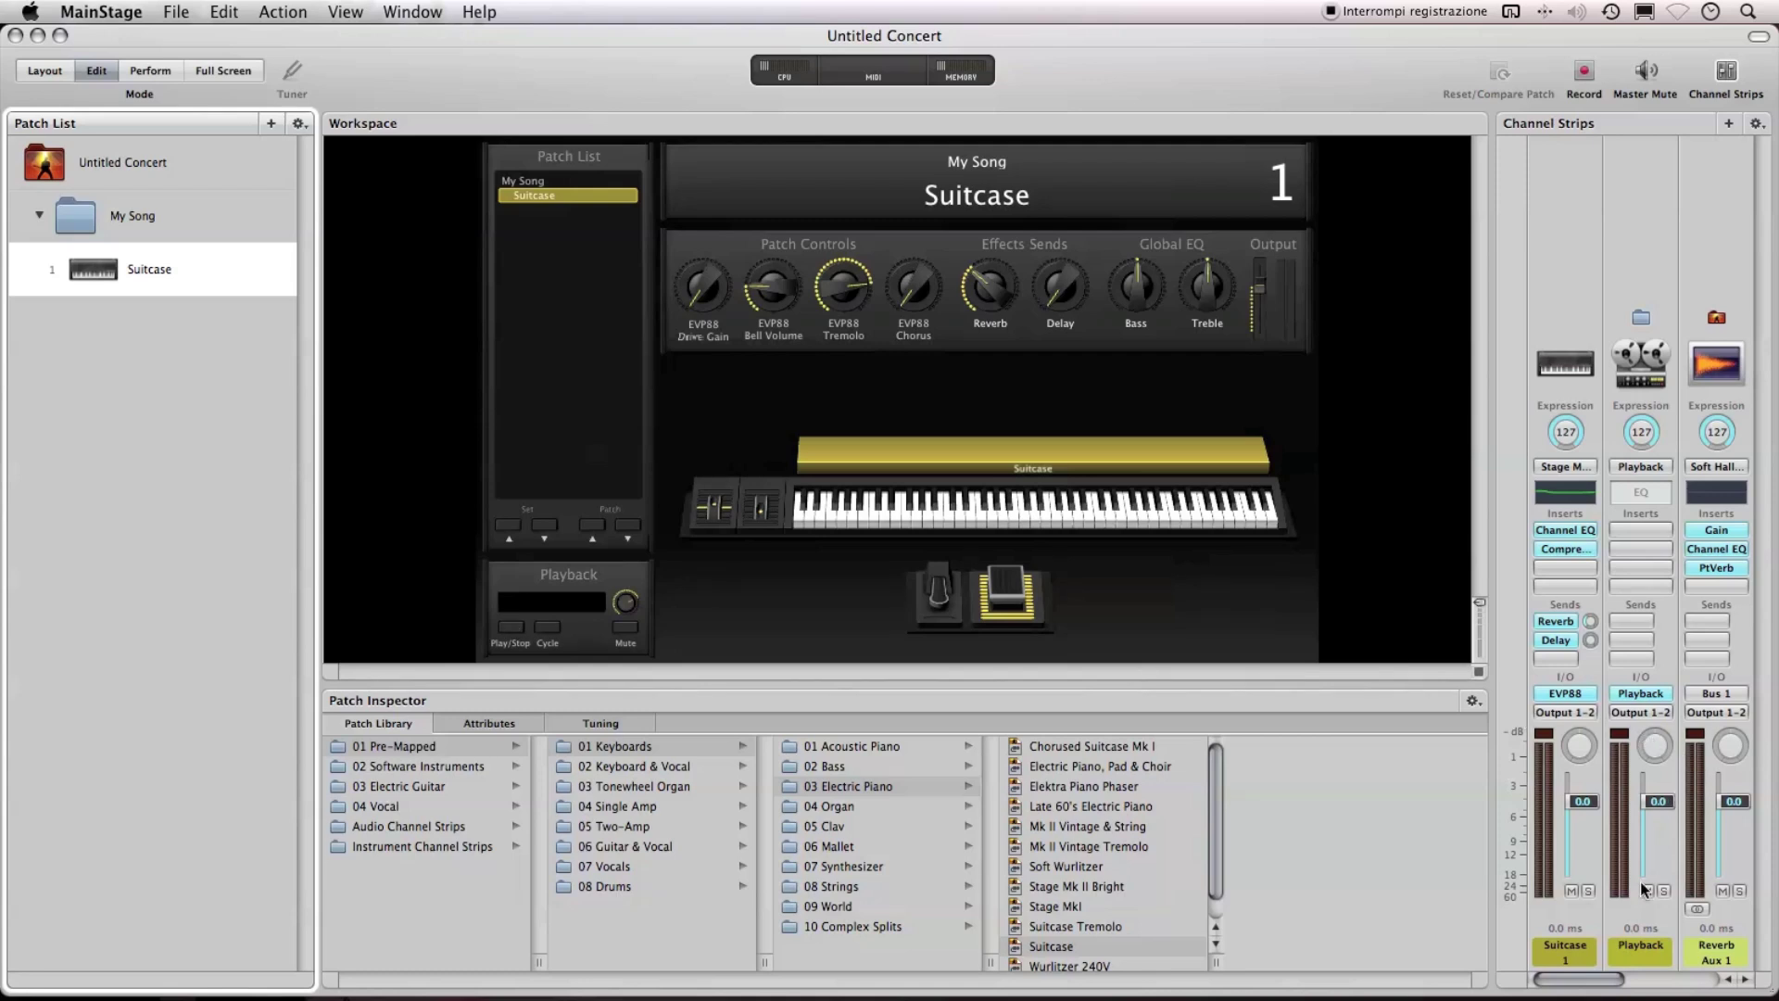
- Open the Playback instrument on the Playback channel strip, examine its Snap To options, keep Snap To off and close it
click(1641, 694)
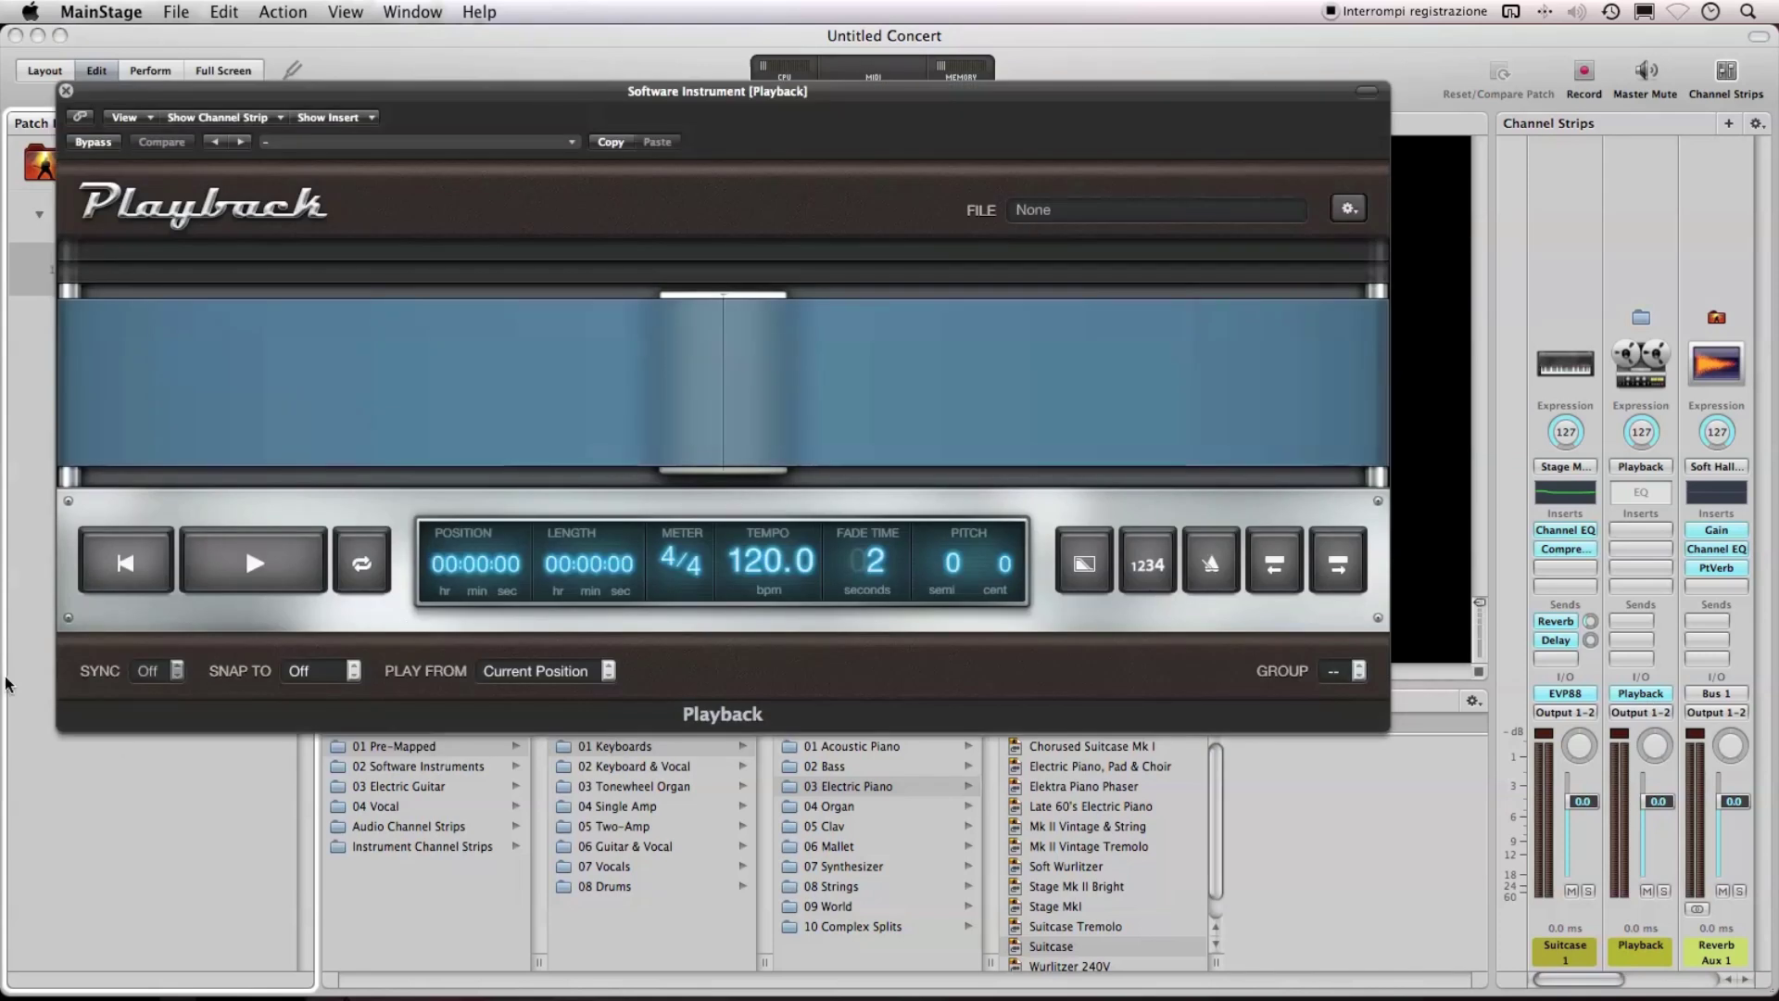
click(292, 561)
click(289, 564)
click(353, 671)
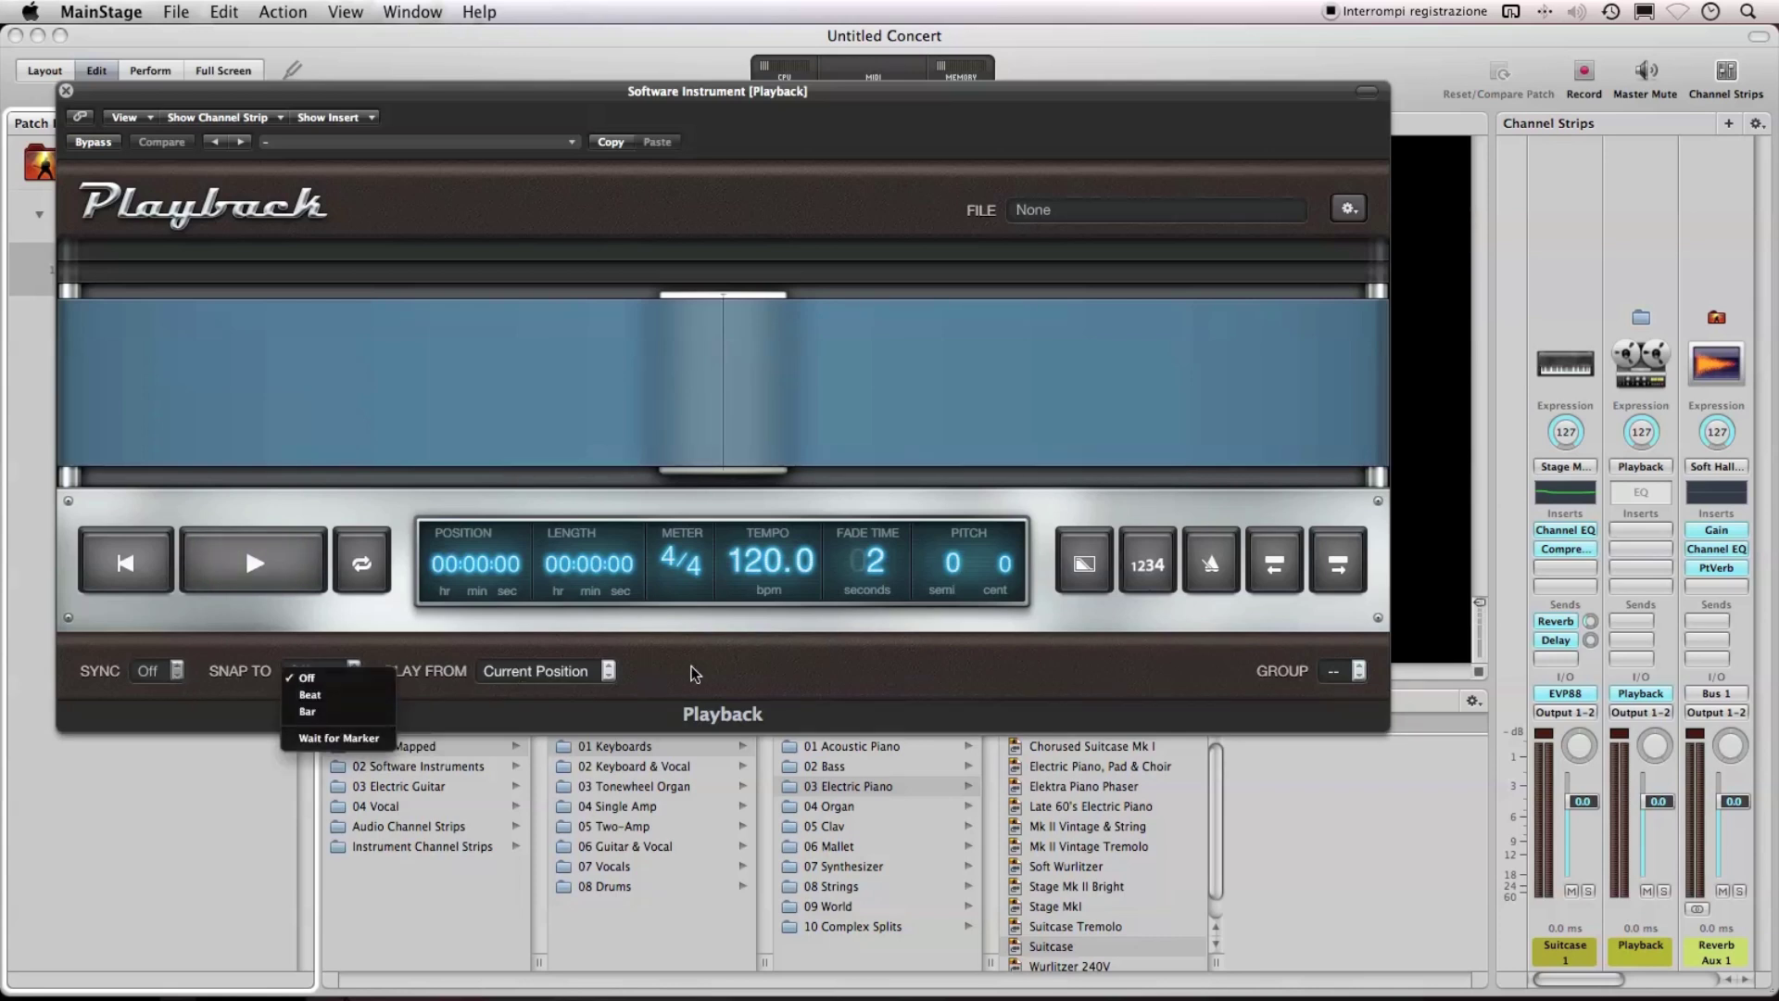
click(721, 660)
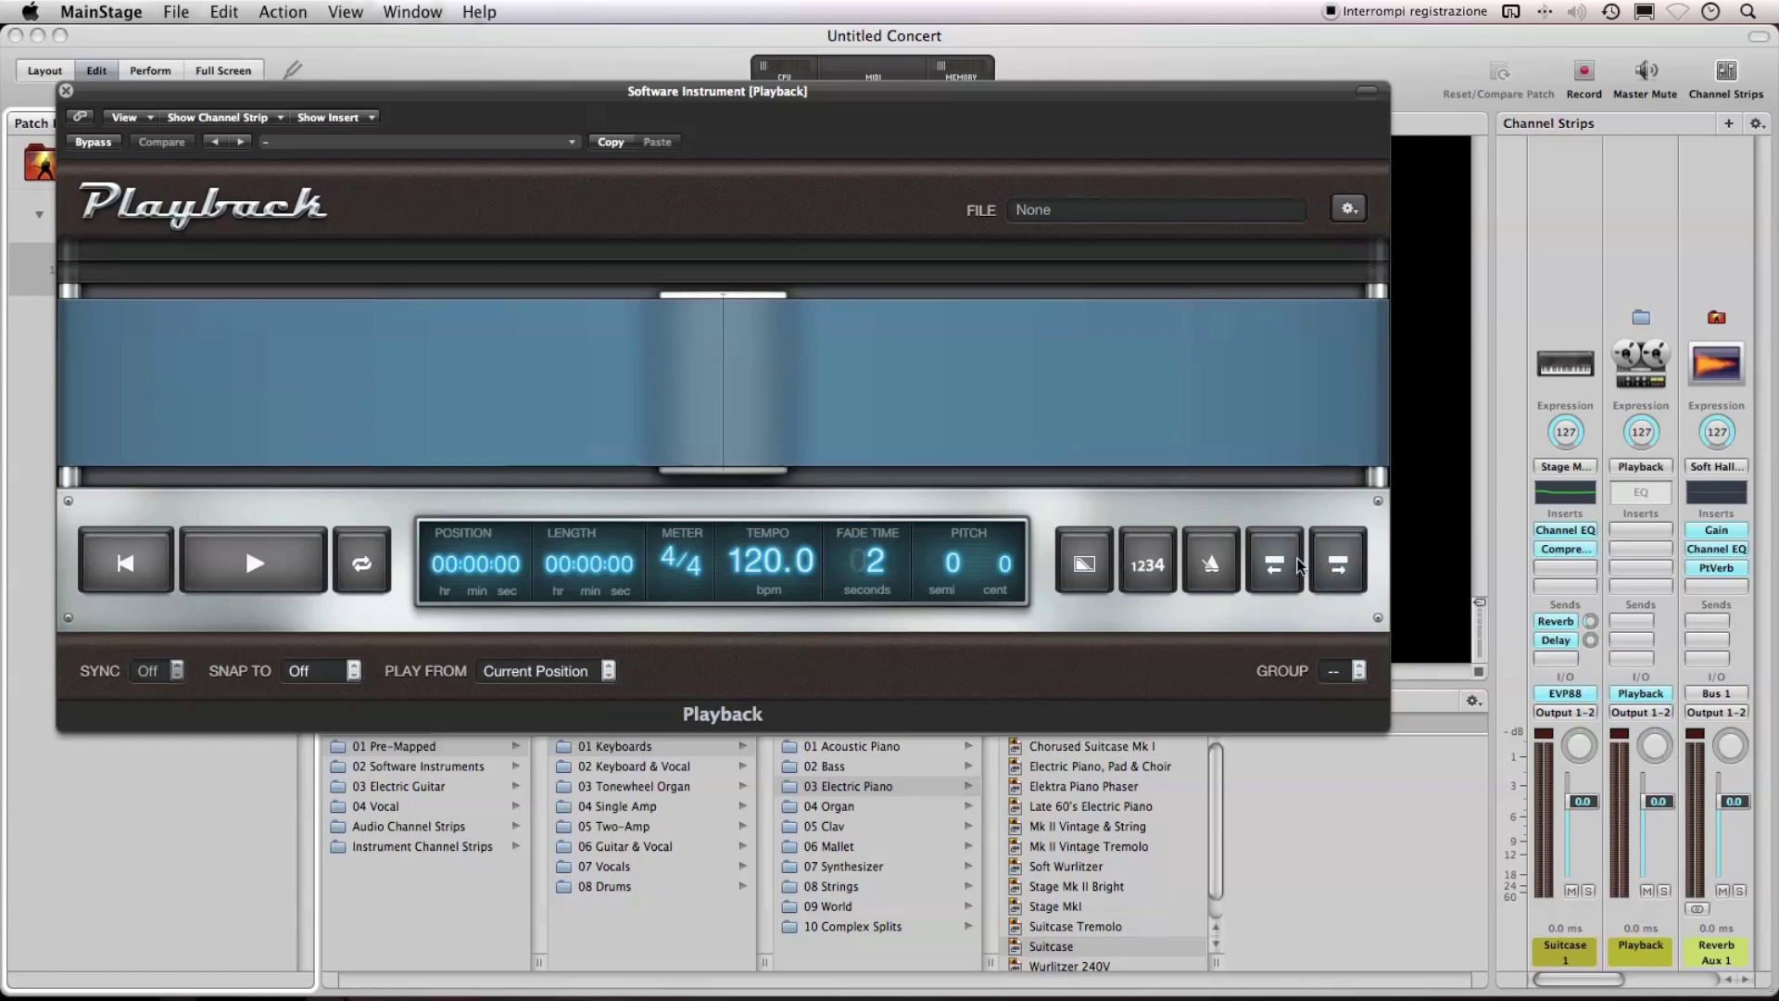
click(334, 671)
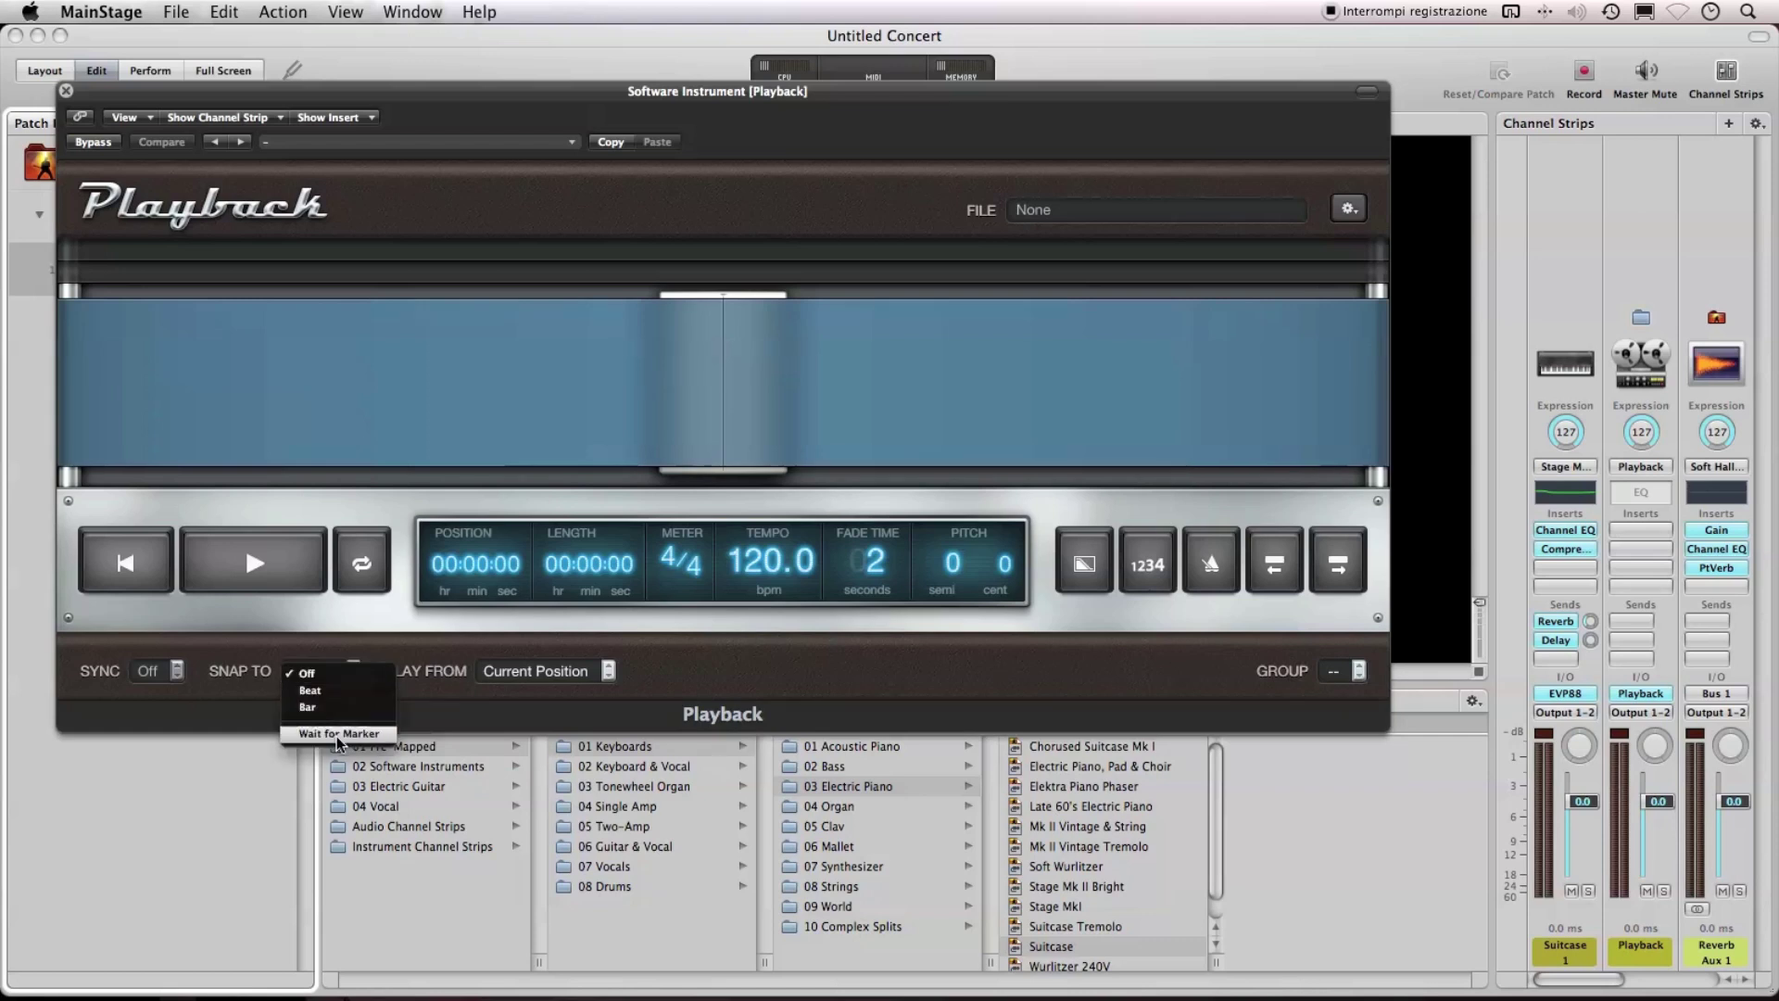
click(307, 673)
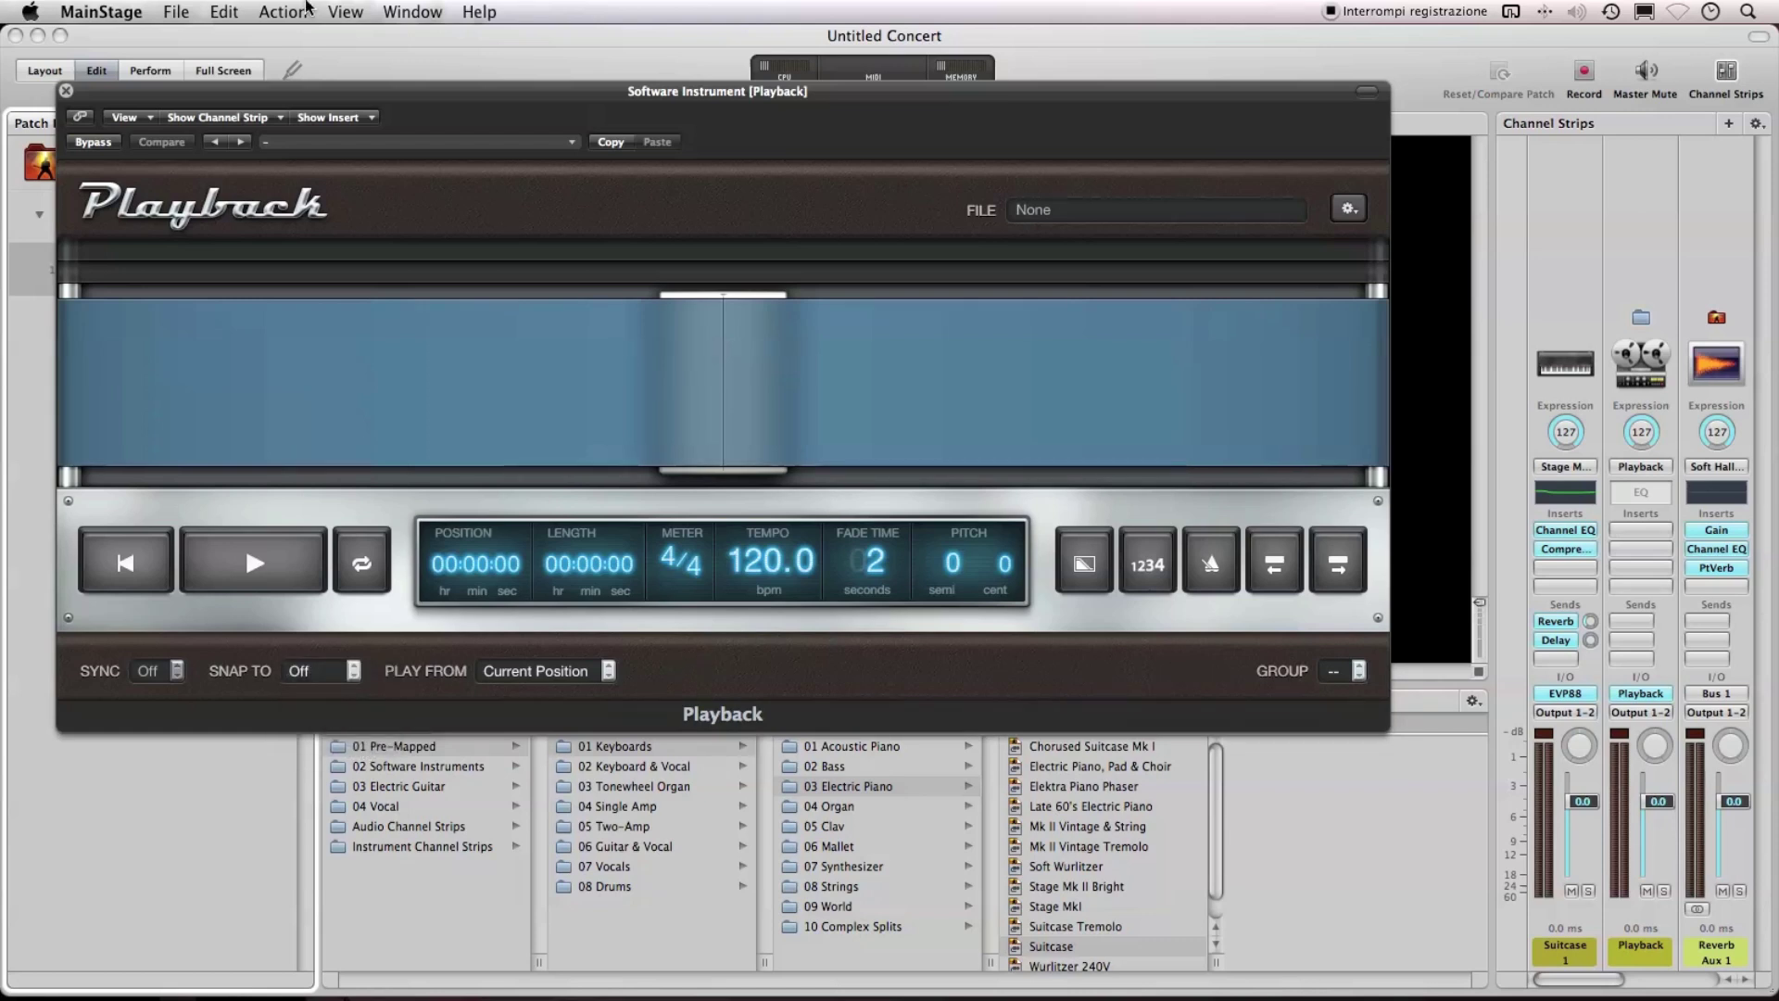
click(65, 91)
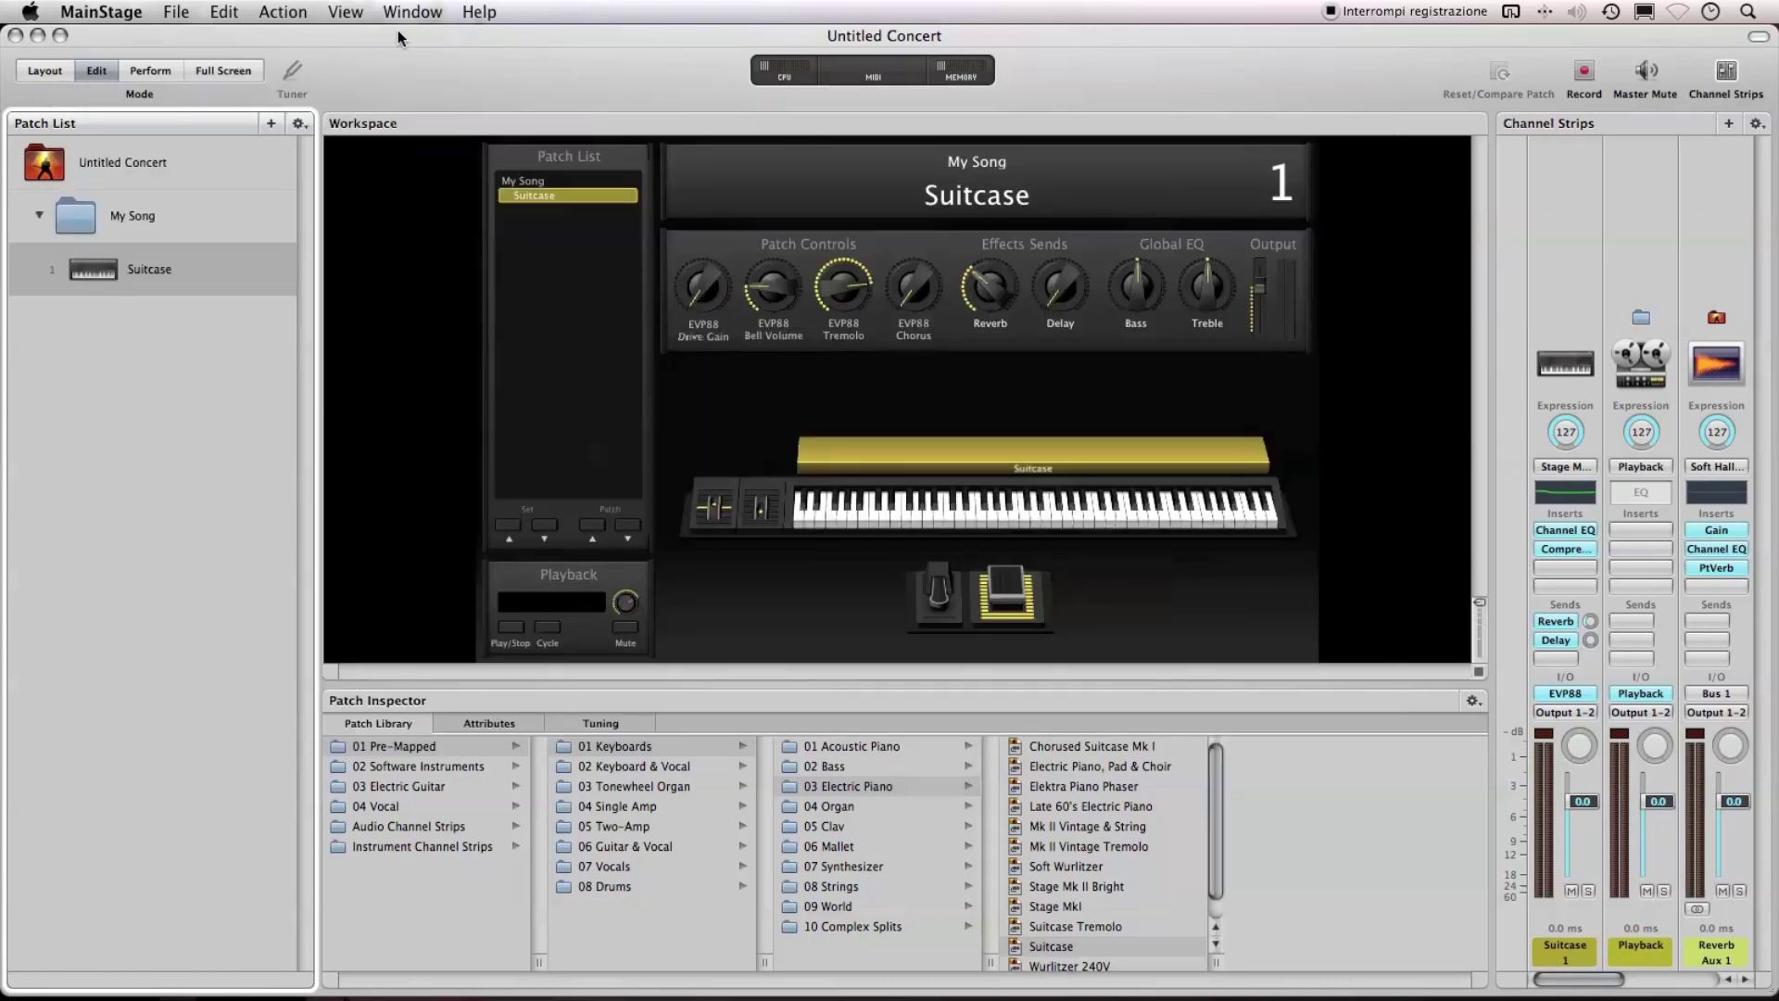
- Switch to Logic Pro, play the arrangement from the beginning and lower the Output channel's level to -4.6 dB
key(super+Tab)
key(super+Tab)
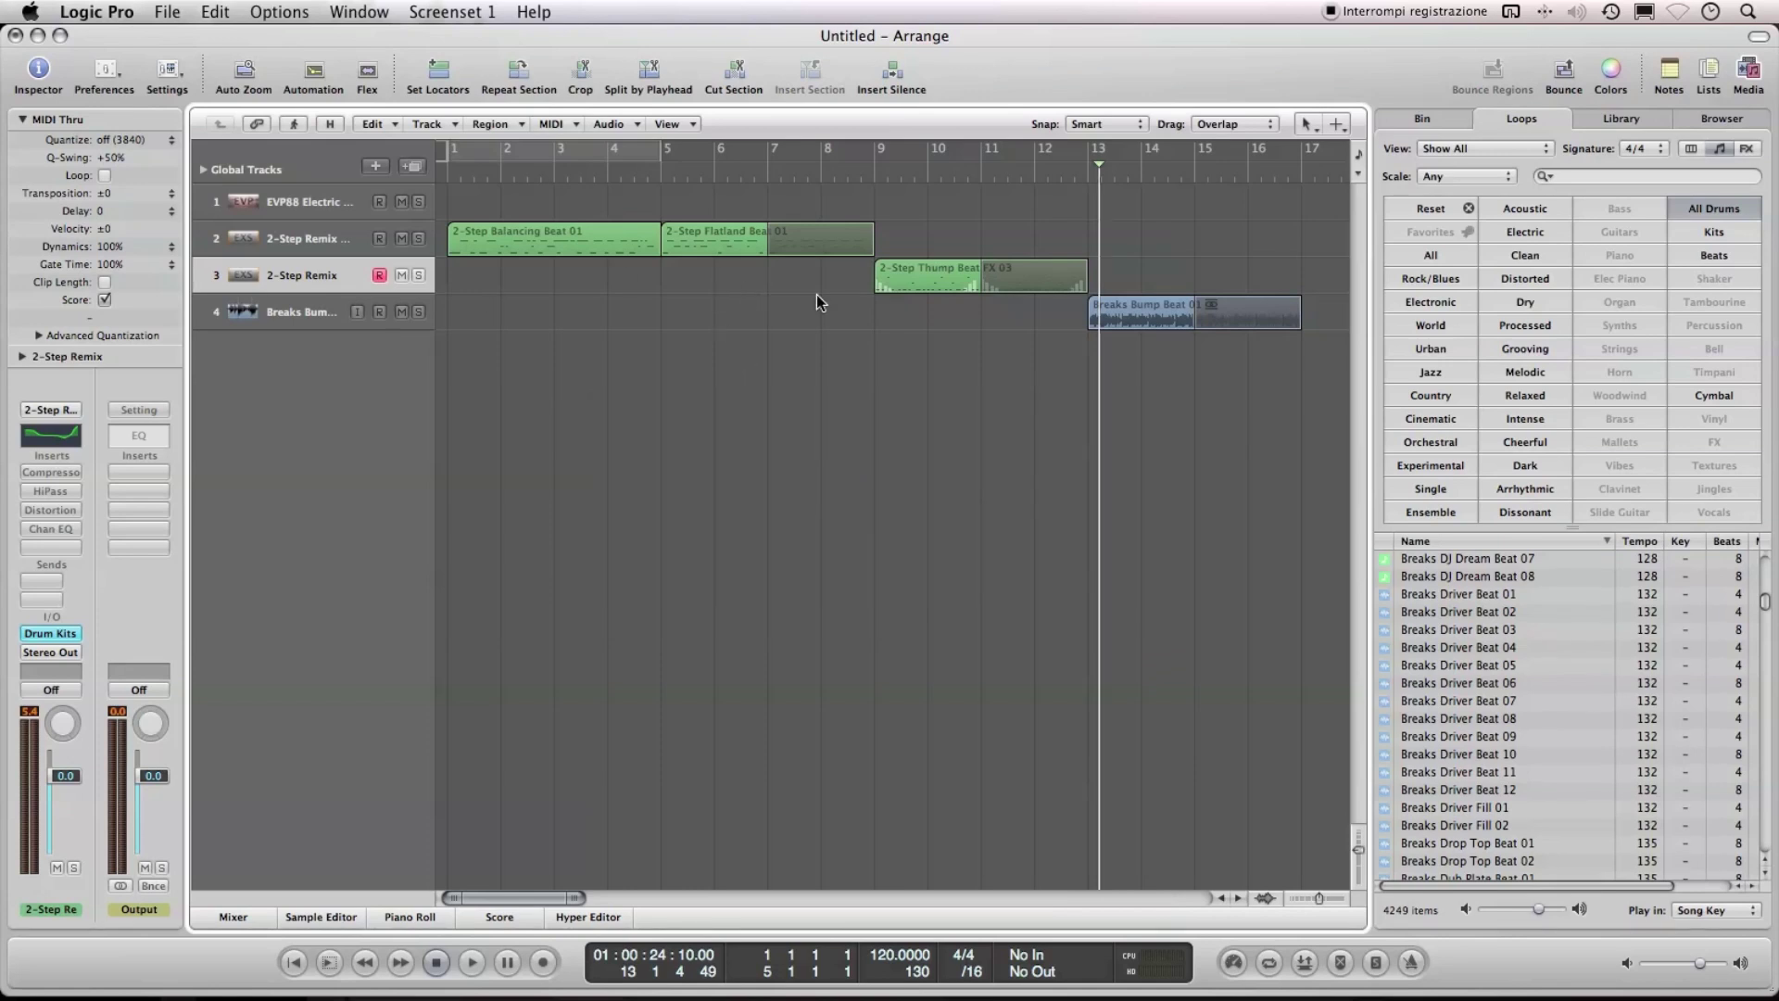
key(Return)
key(space)
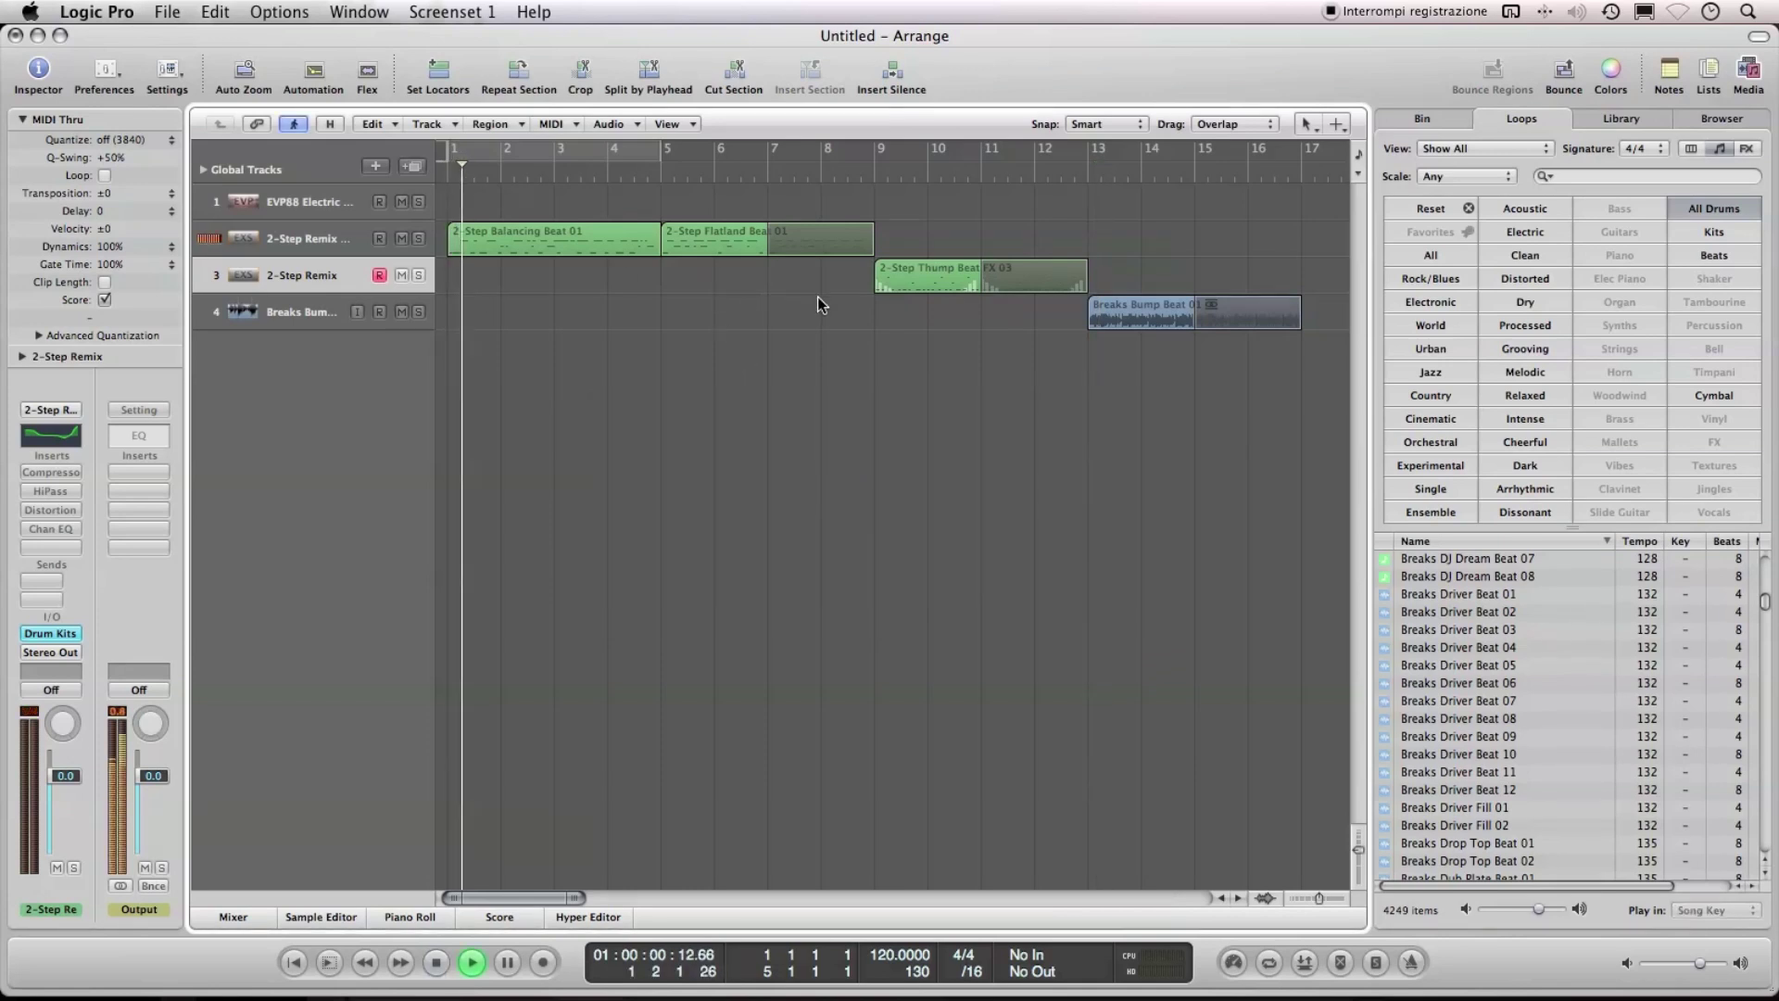
drag(165, 776, 165, 795)
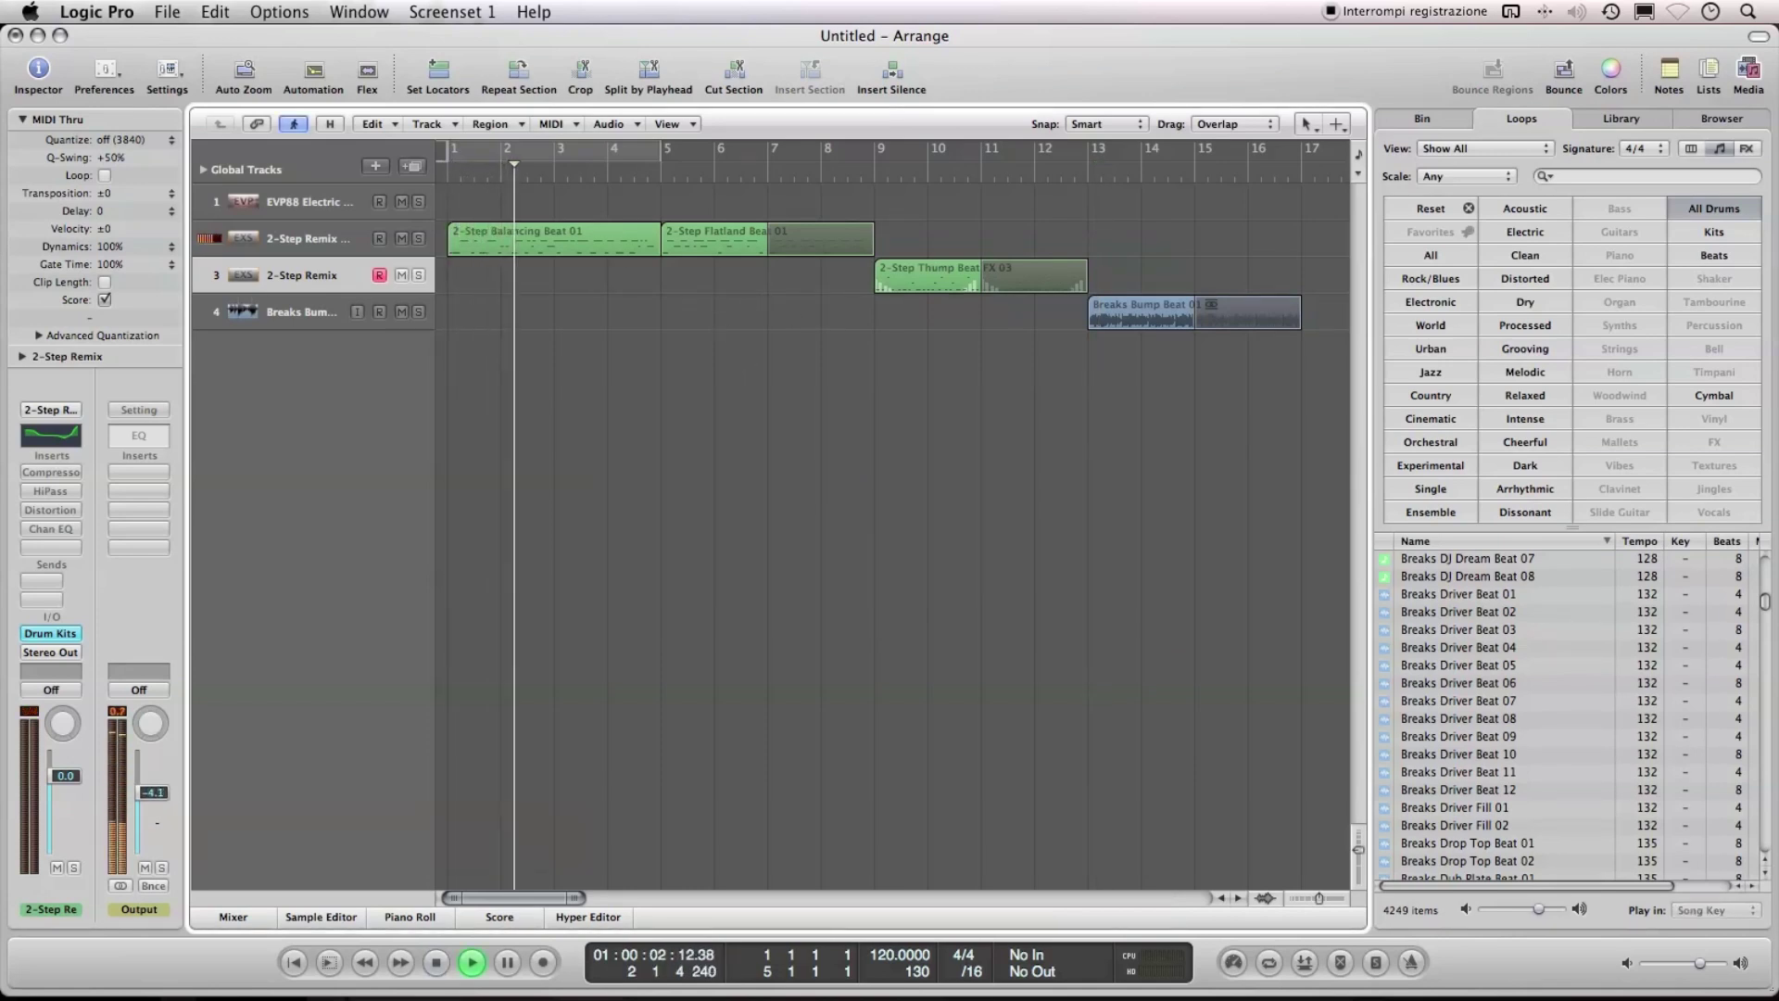
- Audition the remaining loops by playing the arrangement from bar 5, bar 9 and bar 13, and stop playback
click(686, 174)
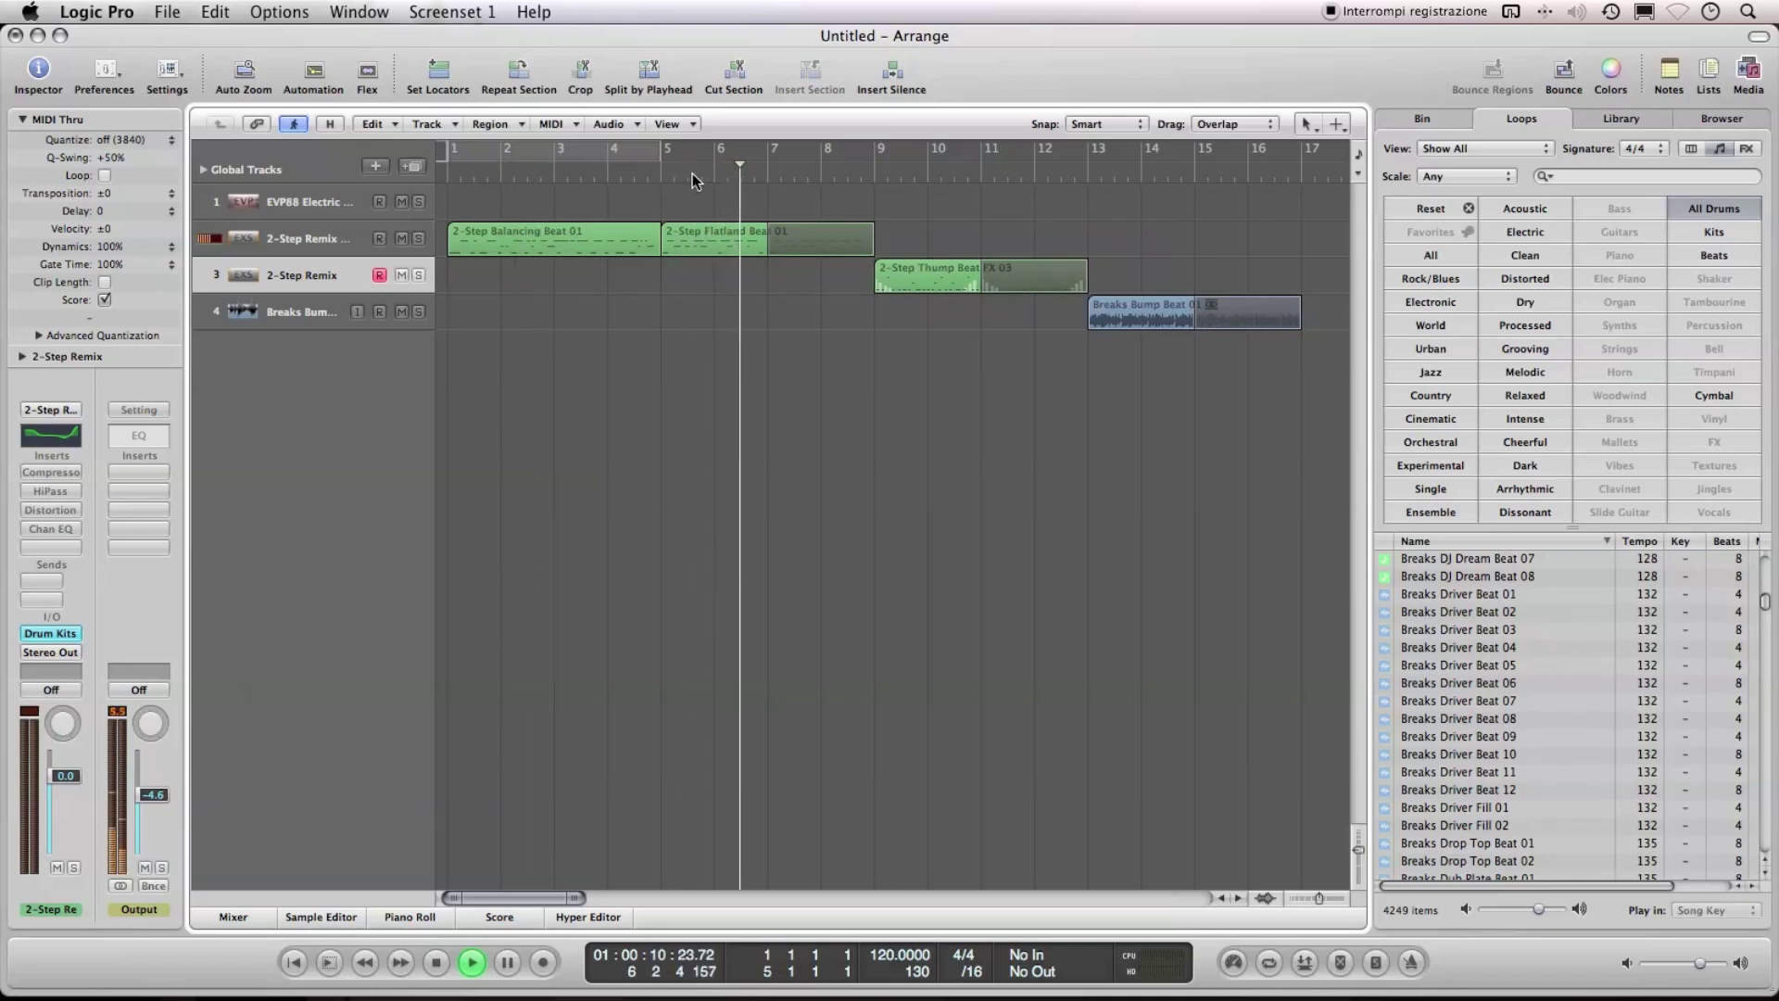
key(space)
click(873, 175)
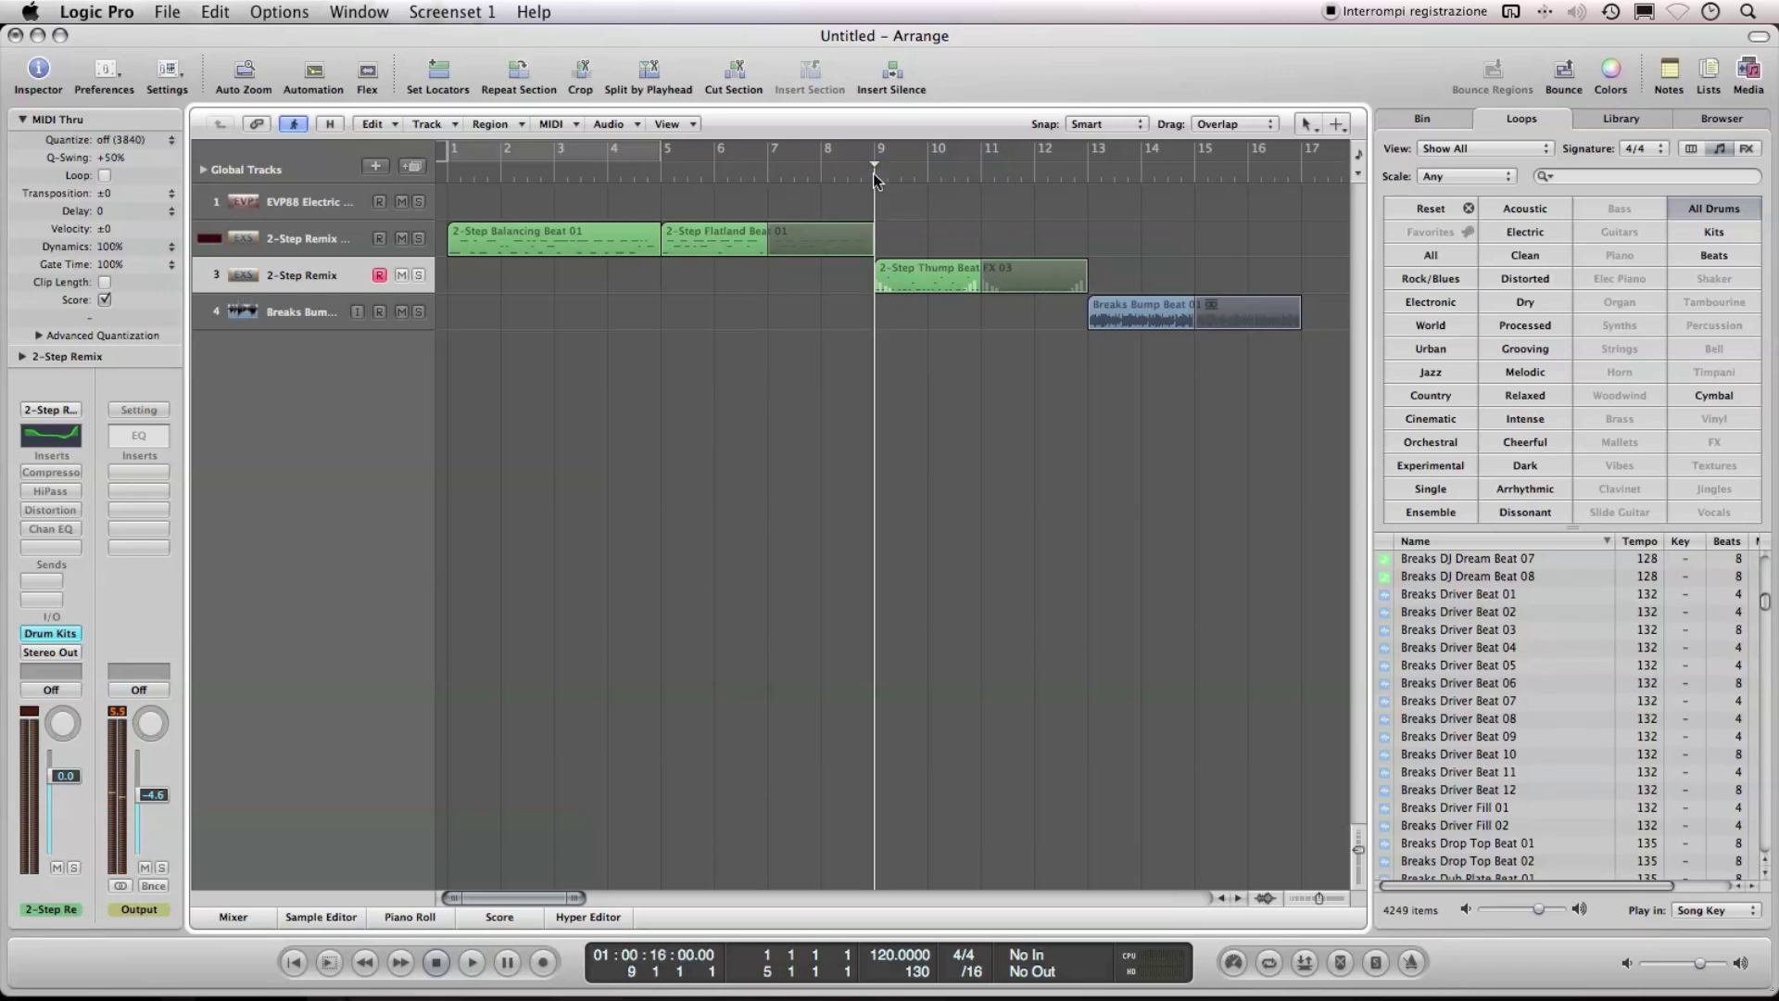
key(space)
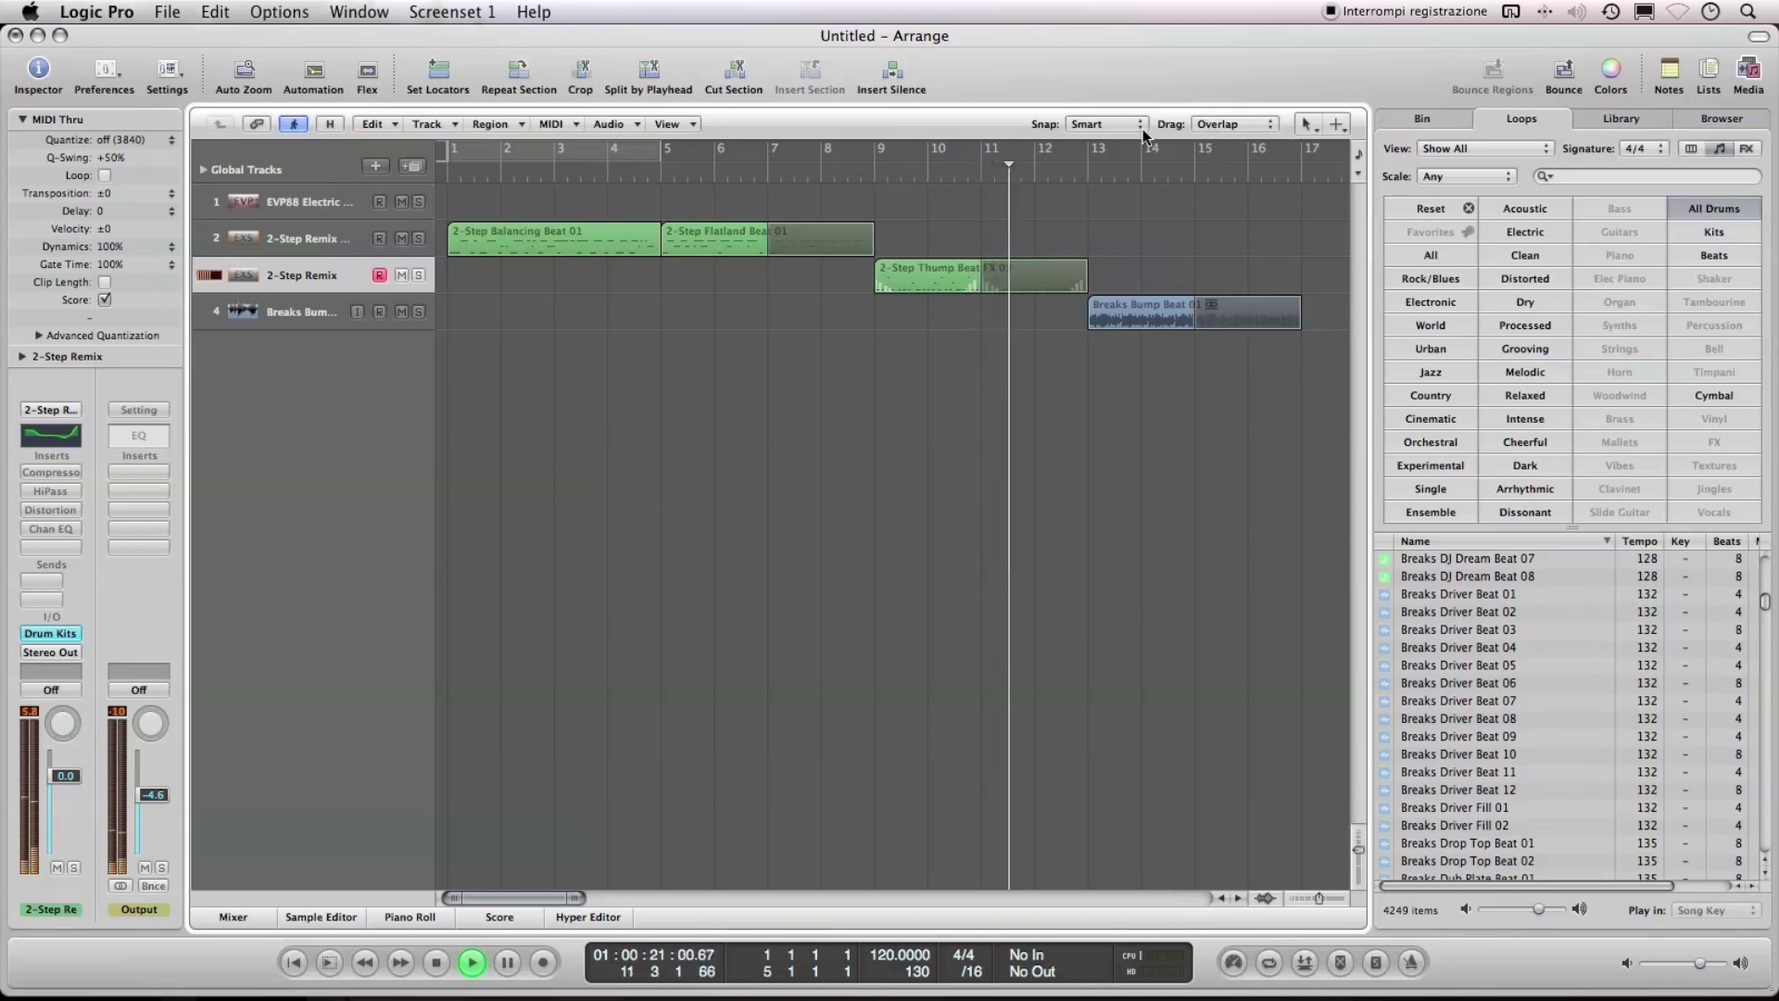
click(1086, 175)
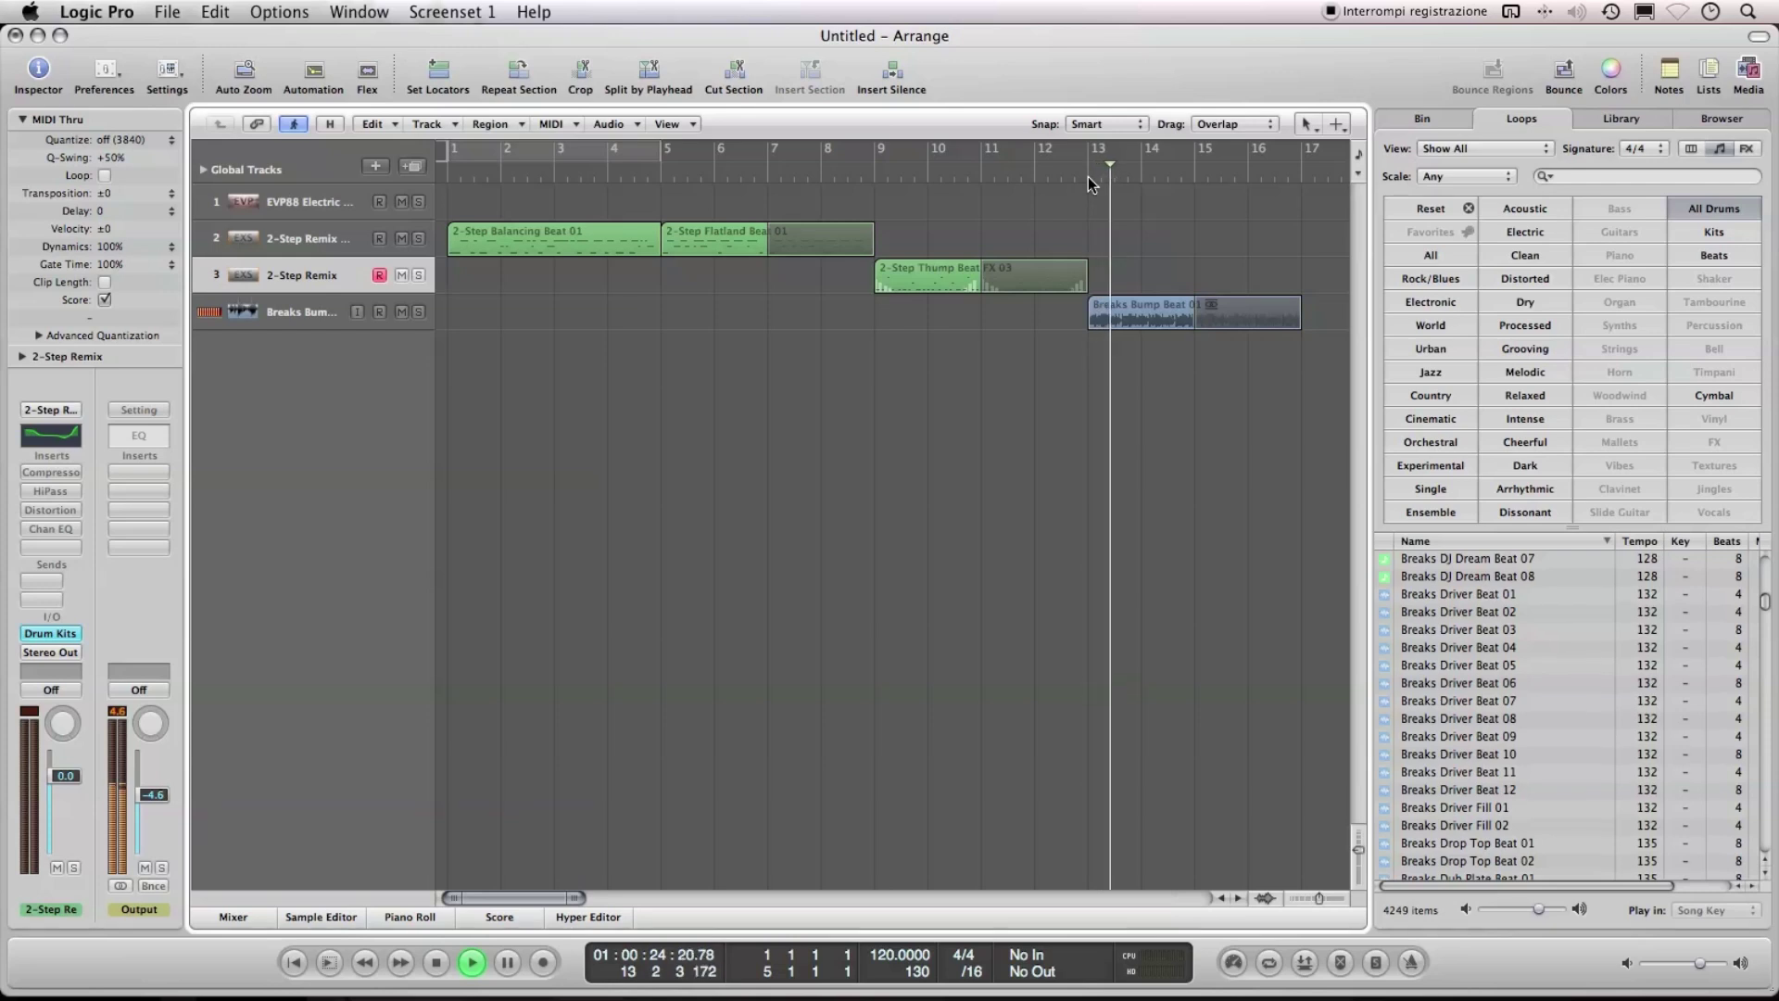
key(space)
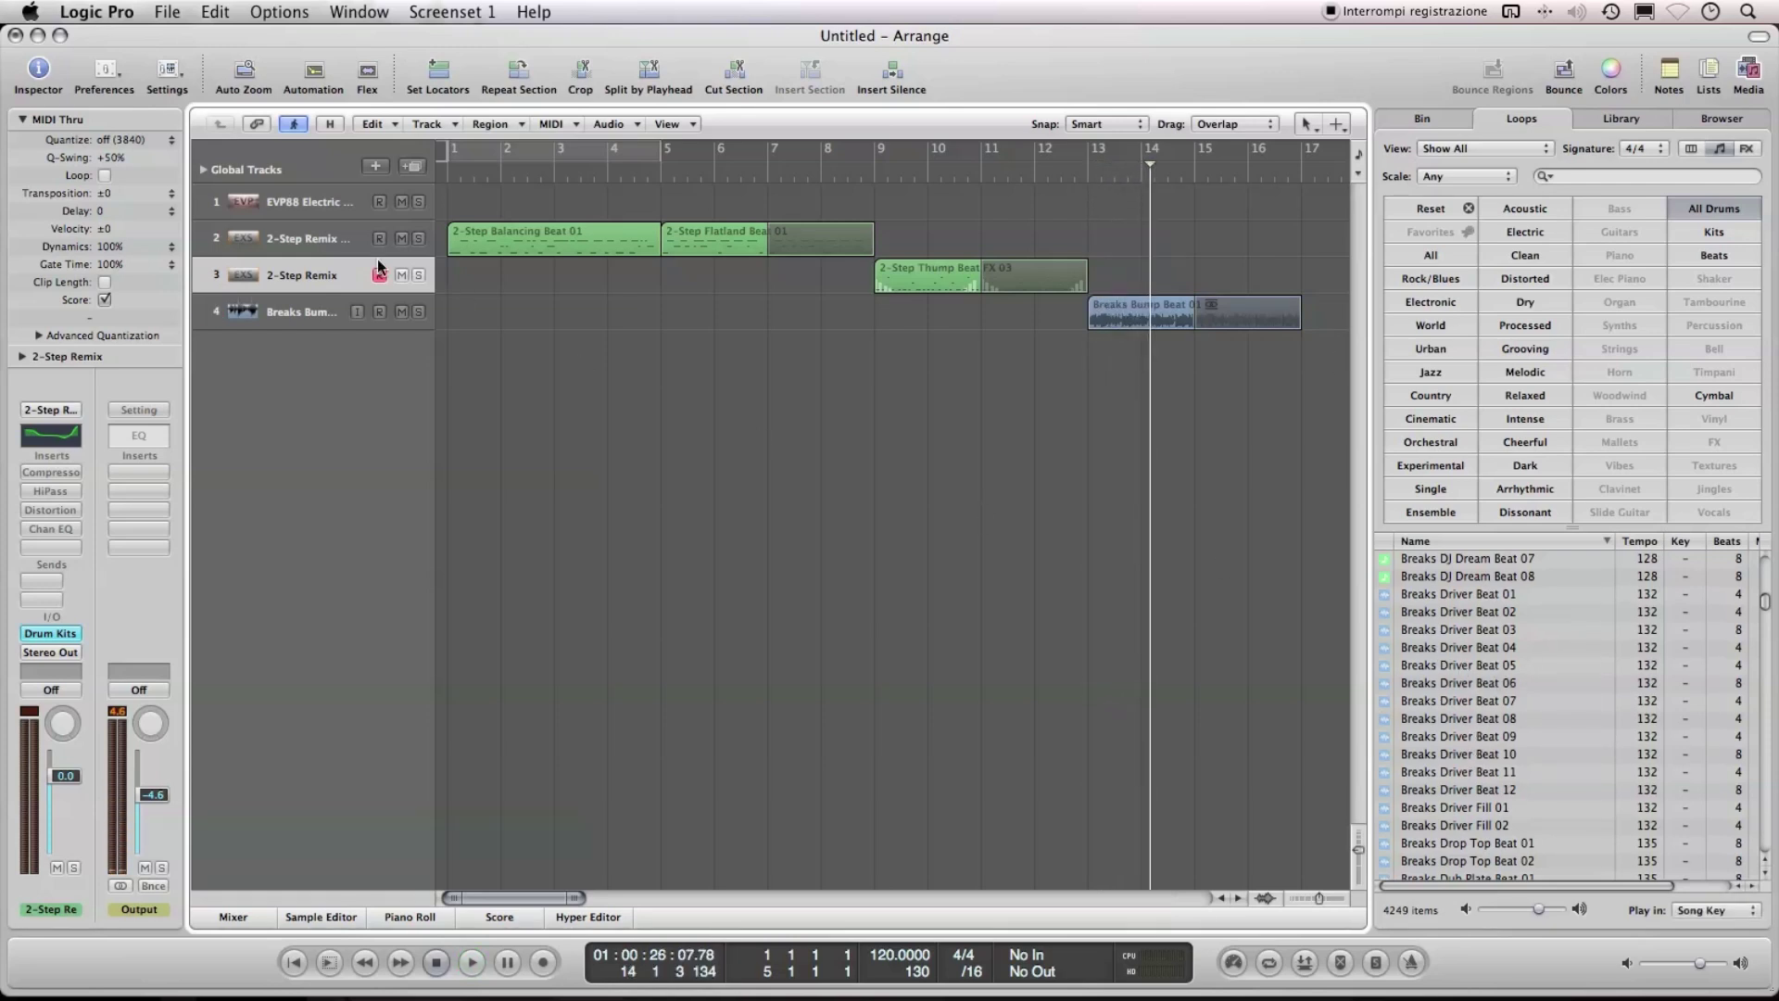
- Create markers from all four regions and extend them to cover the full loops without gaps, ending at bar 17
click(203, 169)
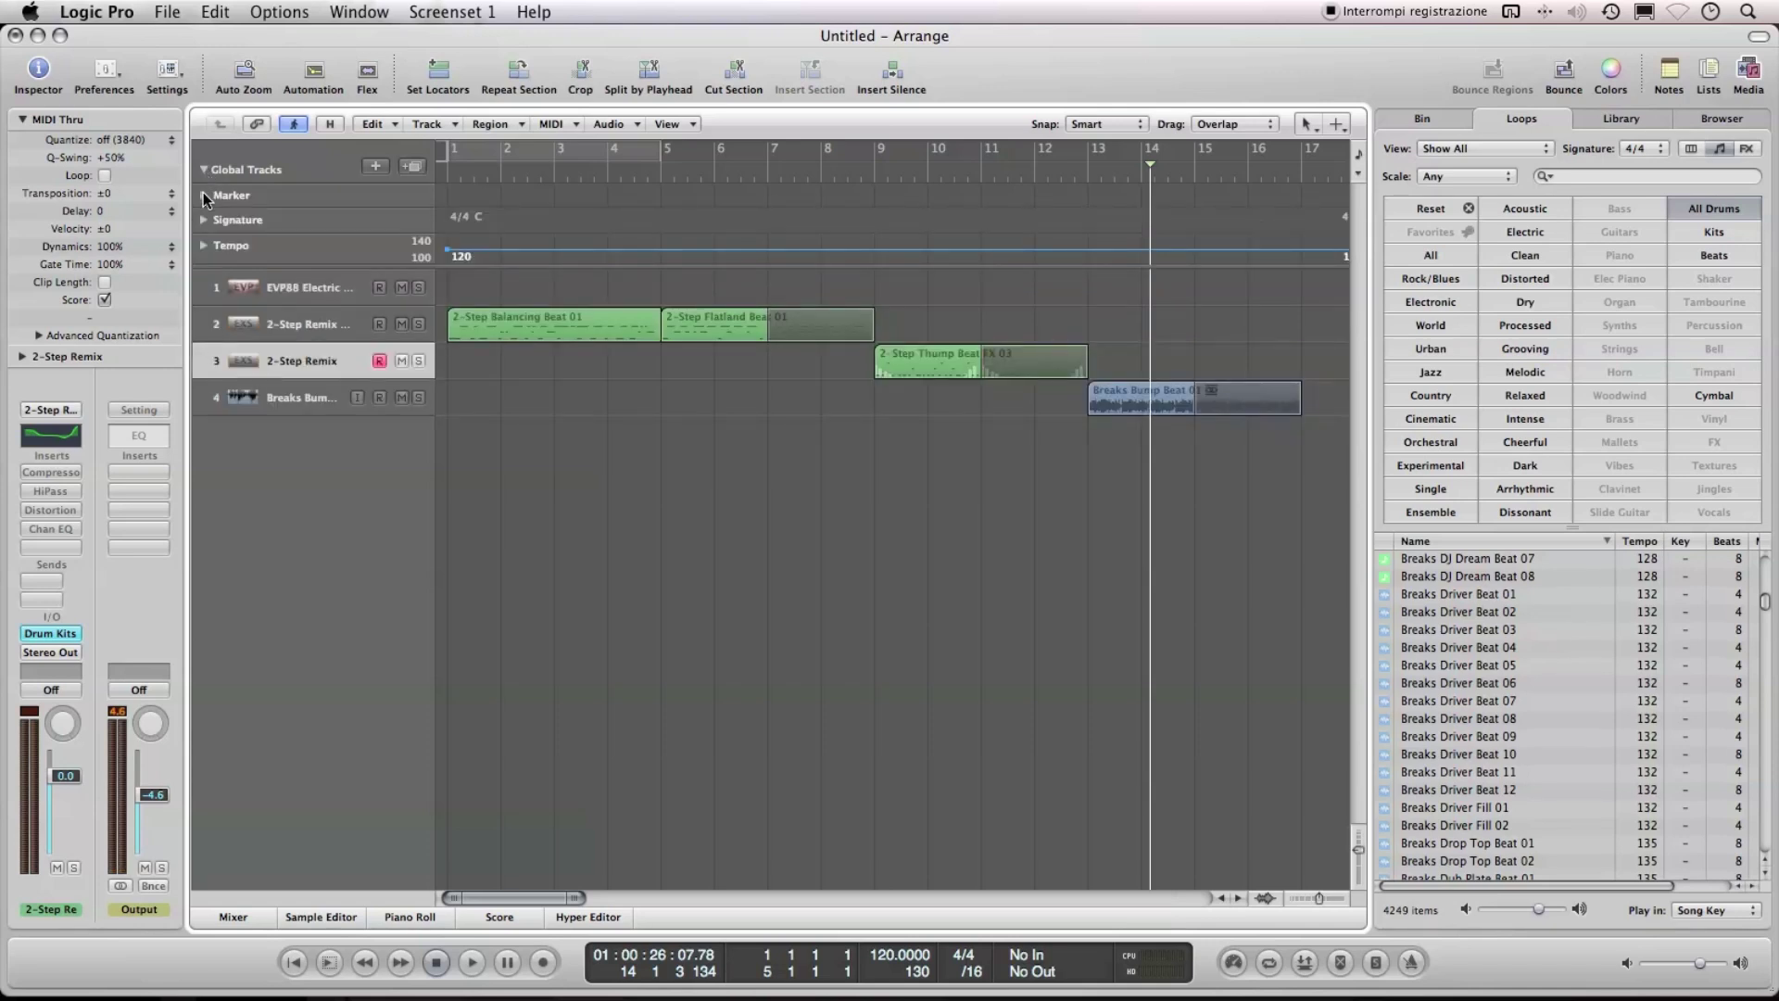
click(204, 196)
drag(528, 594, 1277, 354)
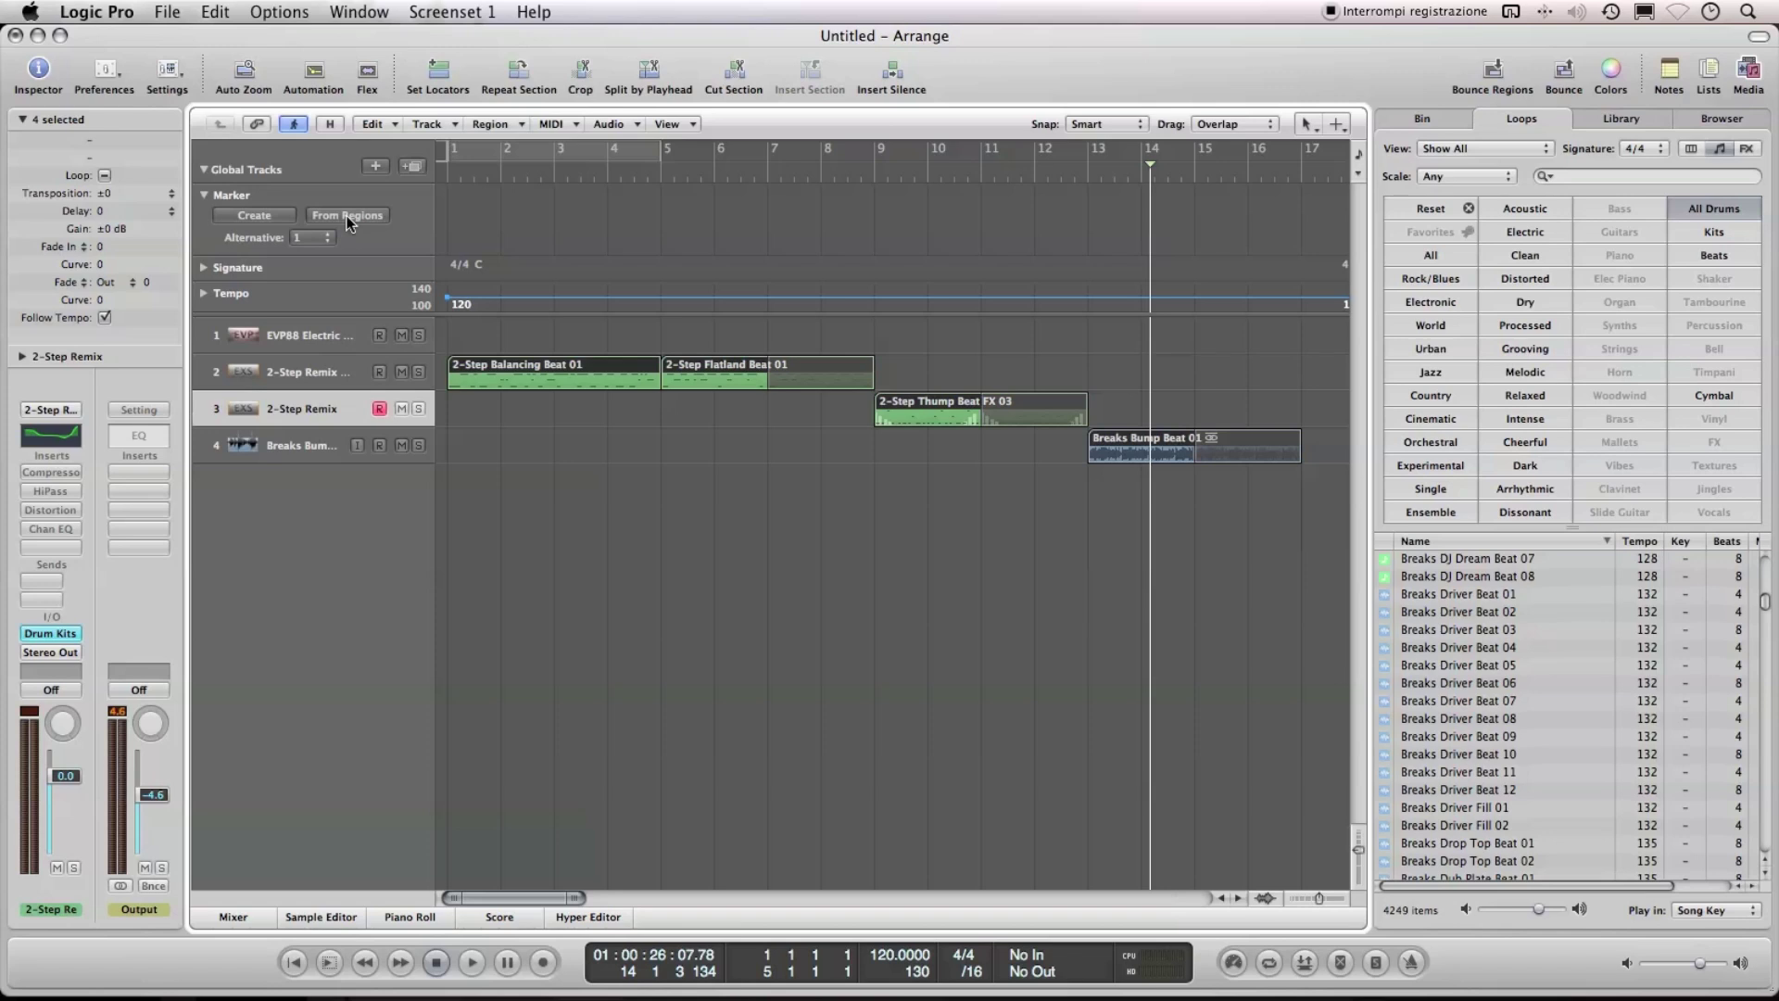
click(348, 218)
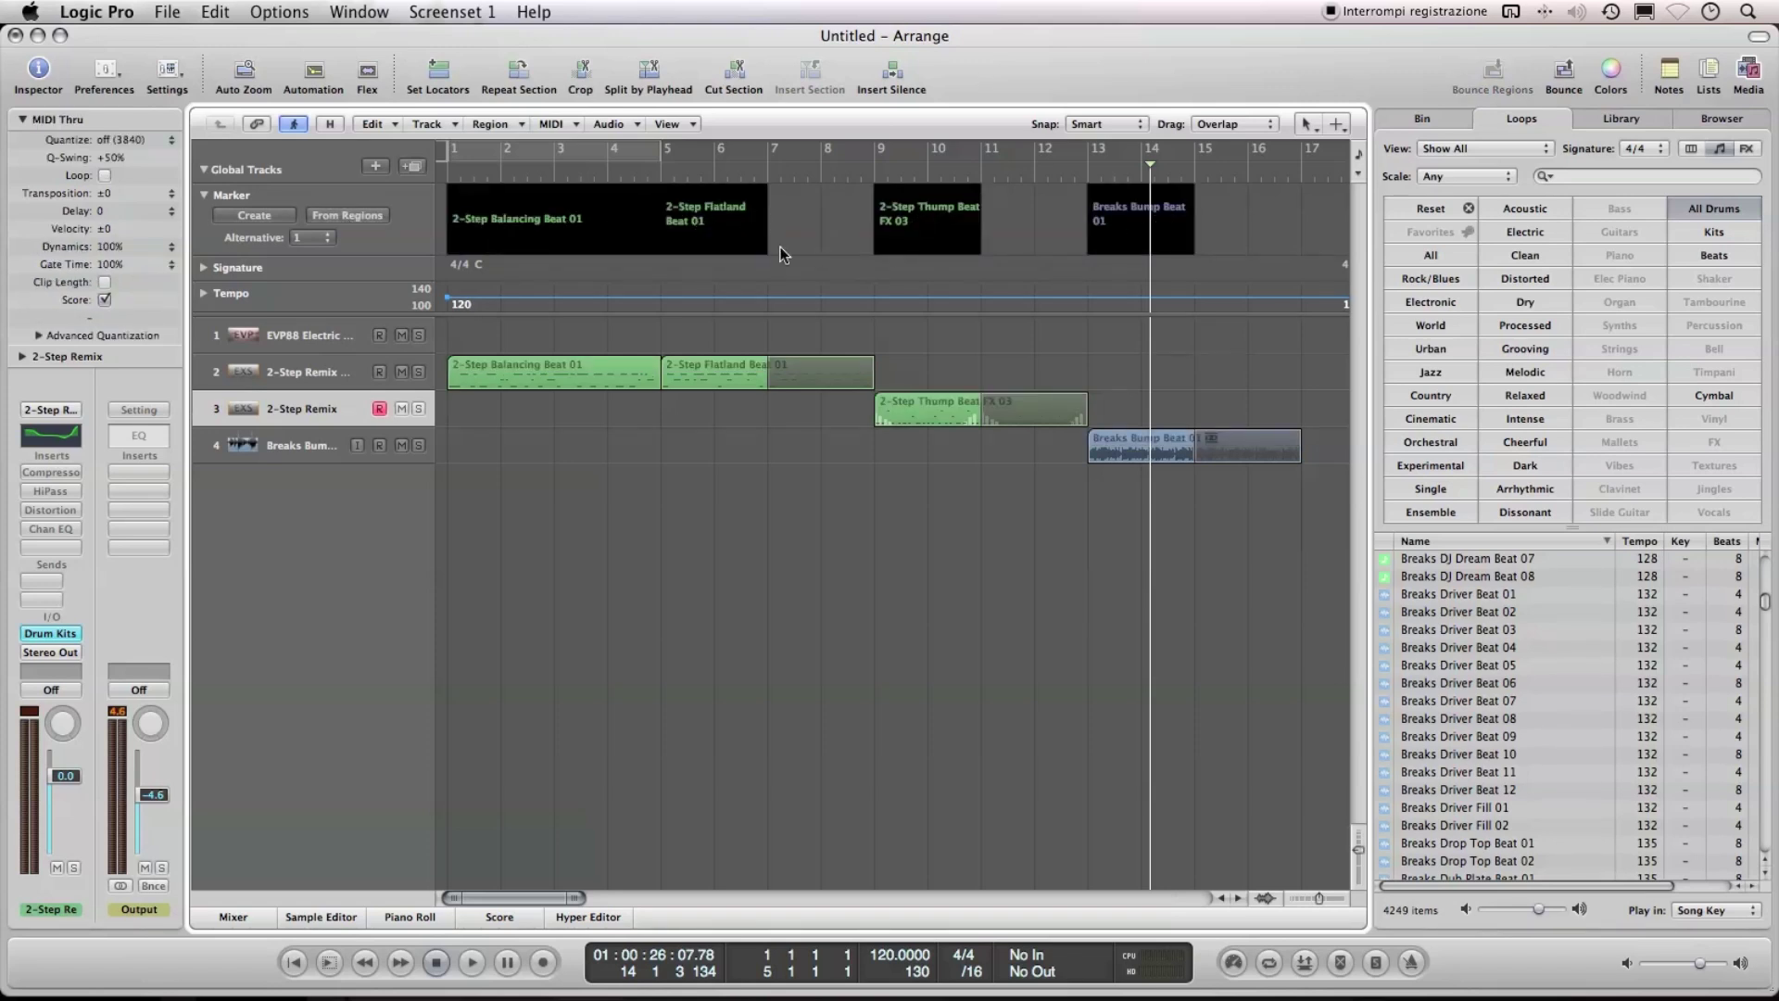
drag(767, 245, 1088, 242)
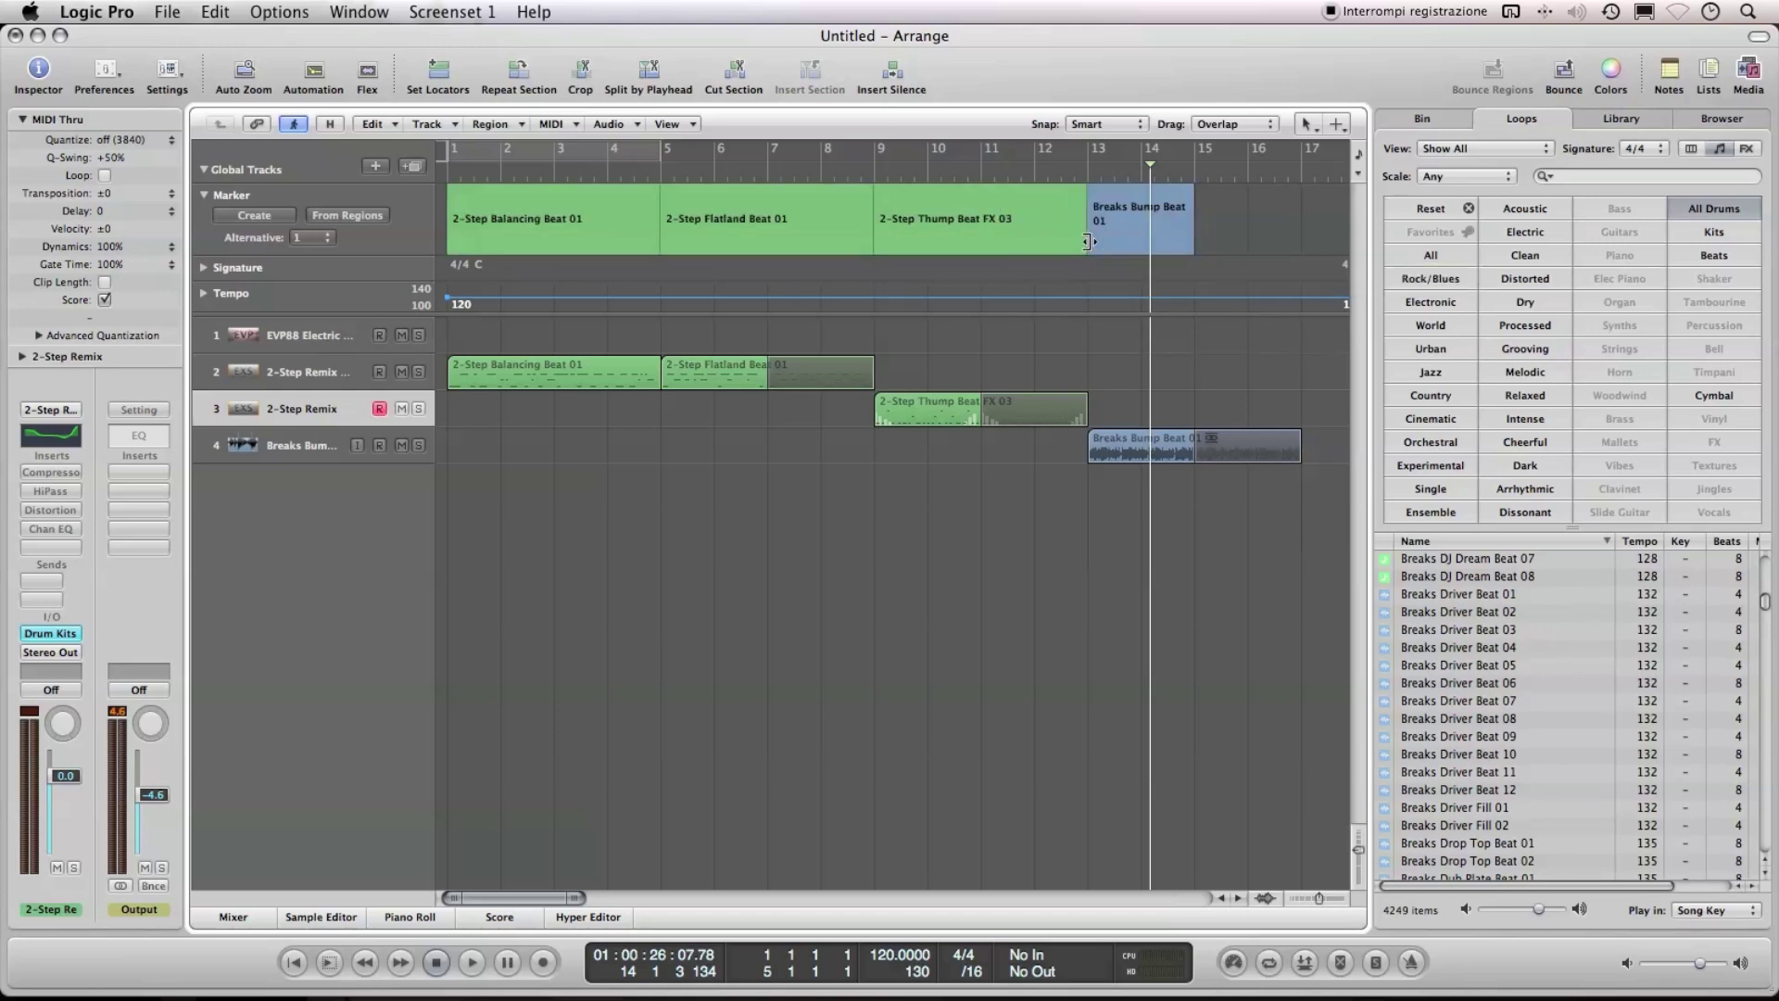
drag(1195, 245, 1301, 245)
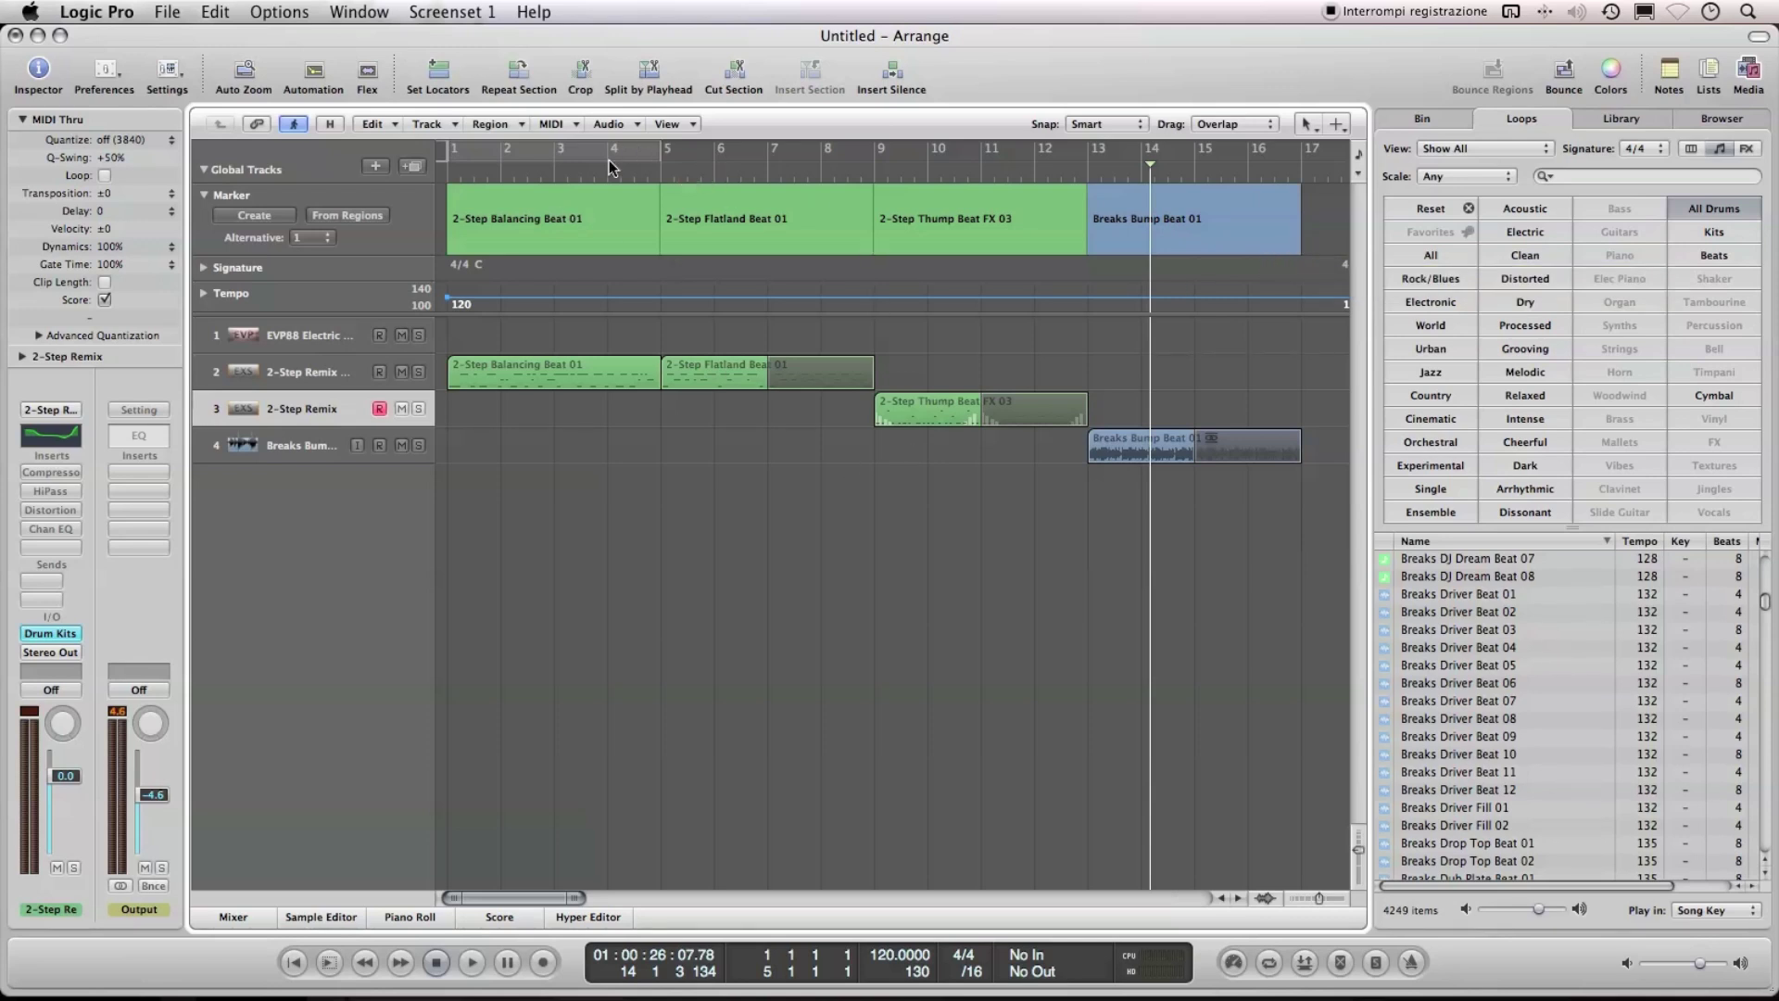
- Rename the first marker as Primo Loop and the second marker as Secondo
click(542, 223)
text(Primo Loop)
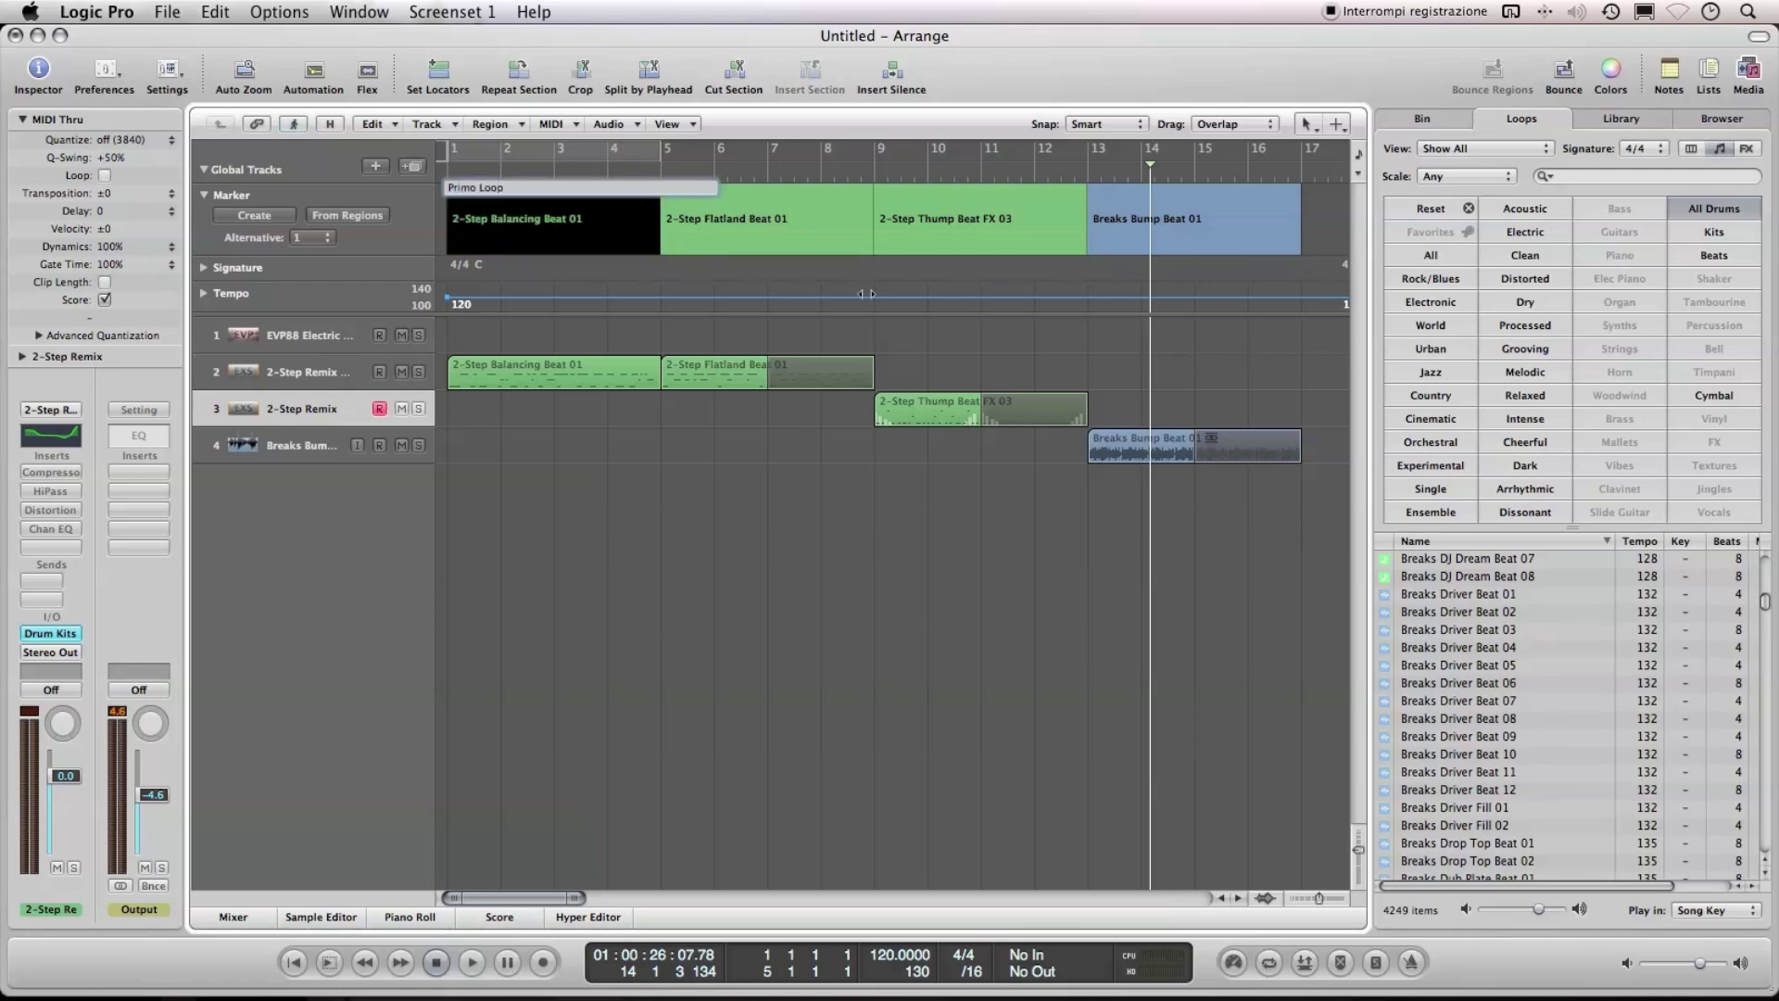
click(760, 220)
click(754, 220)
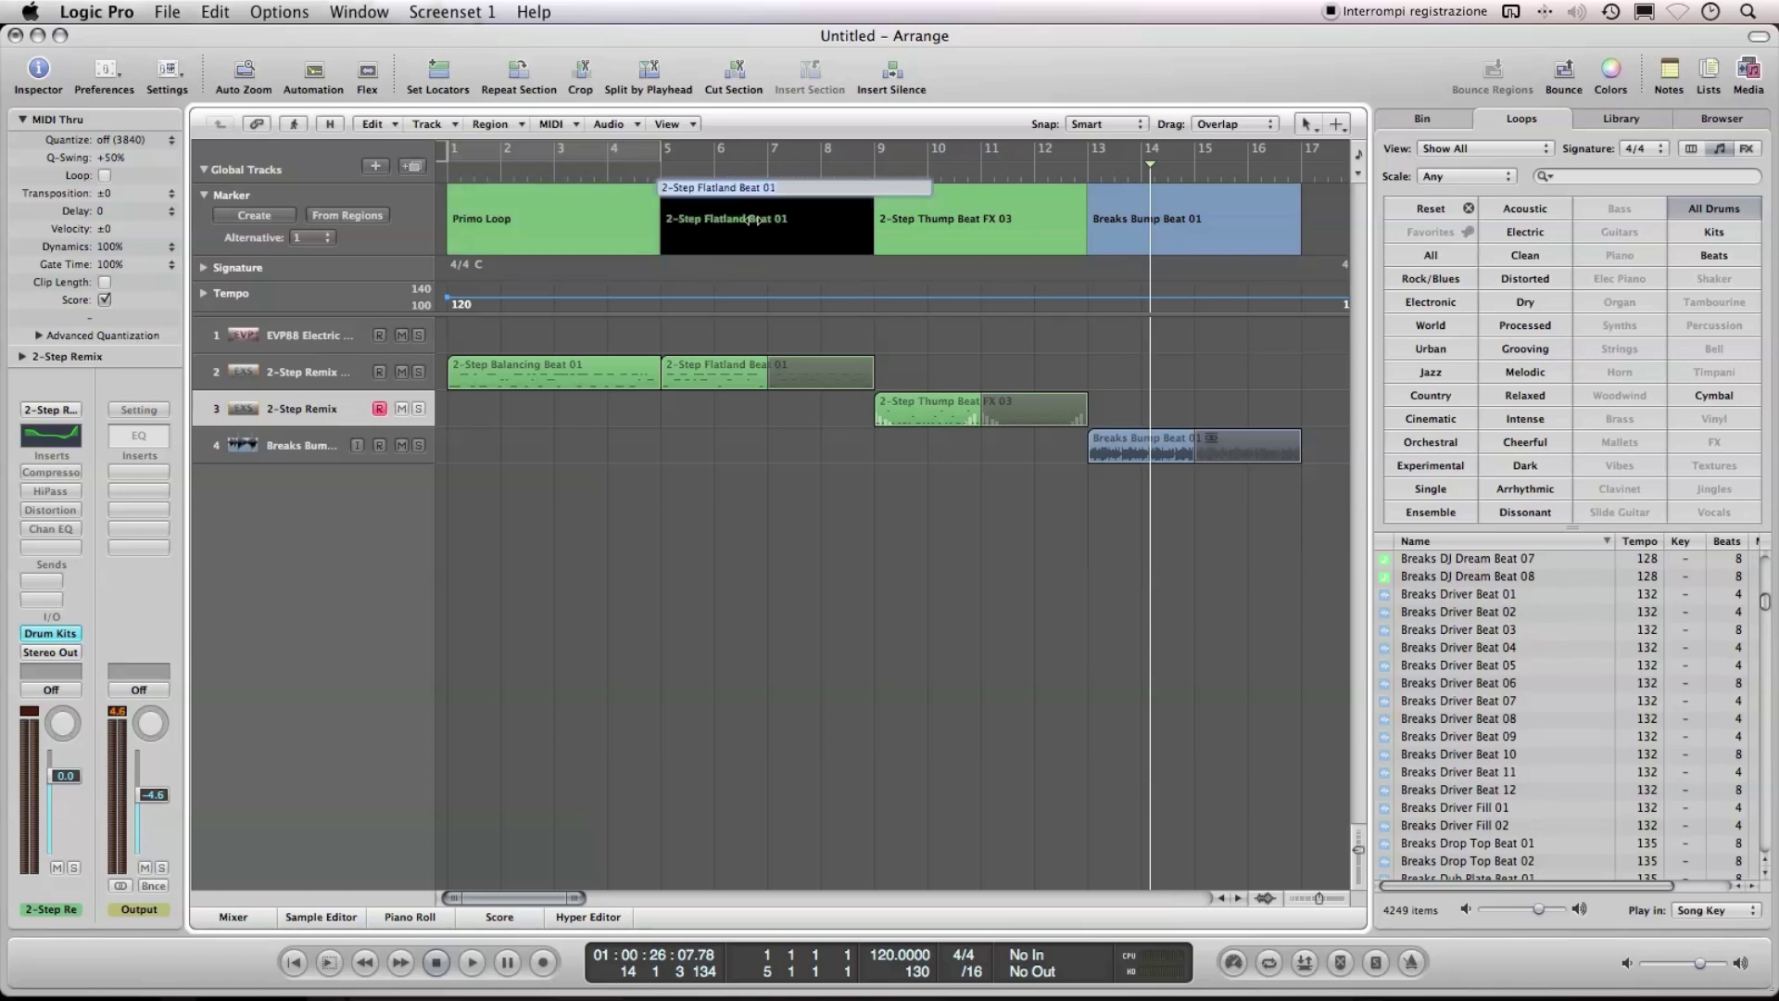
text(Secondo)
key(Return)
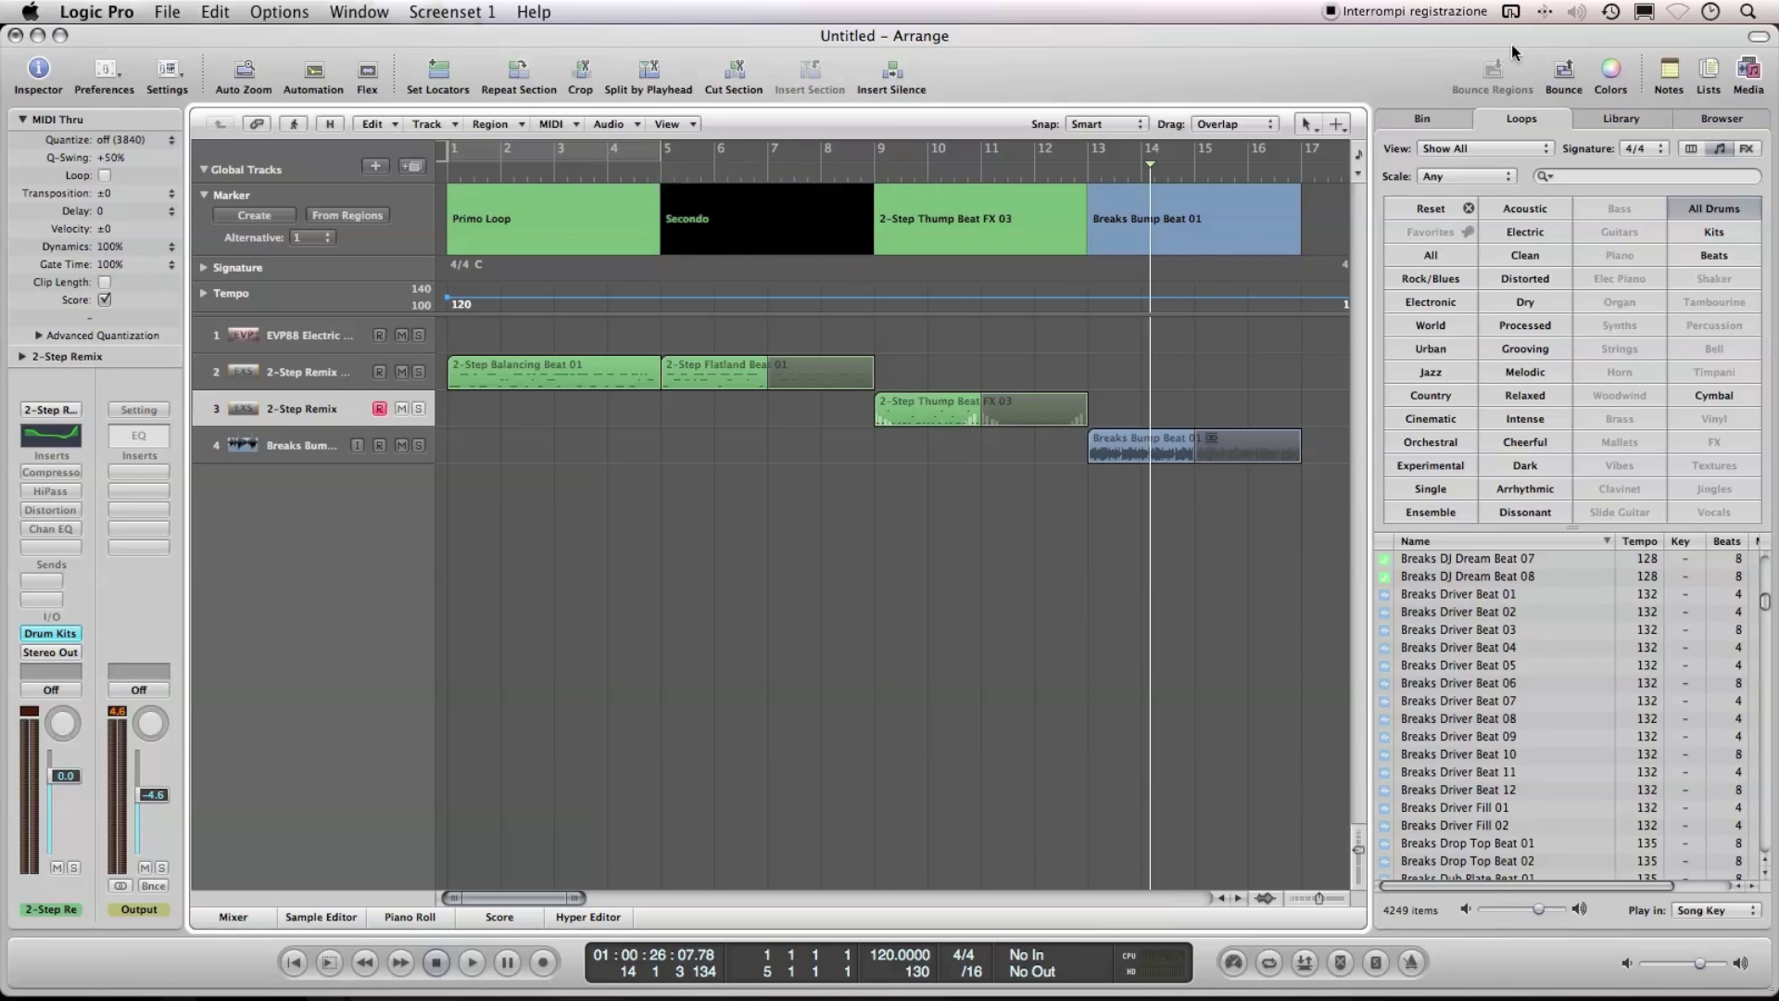
- Bounce the project to the Scrivania folder as a 16-bit AIFF PCM file only, without MP3, ending at bar 17
click(1563, 73)
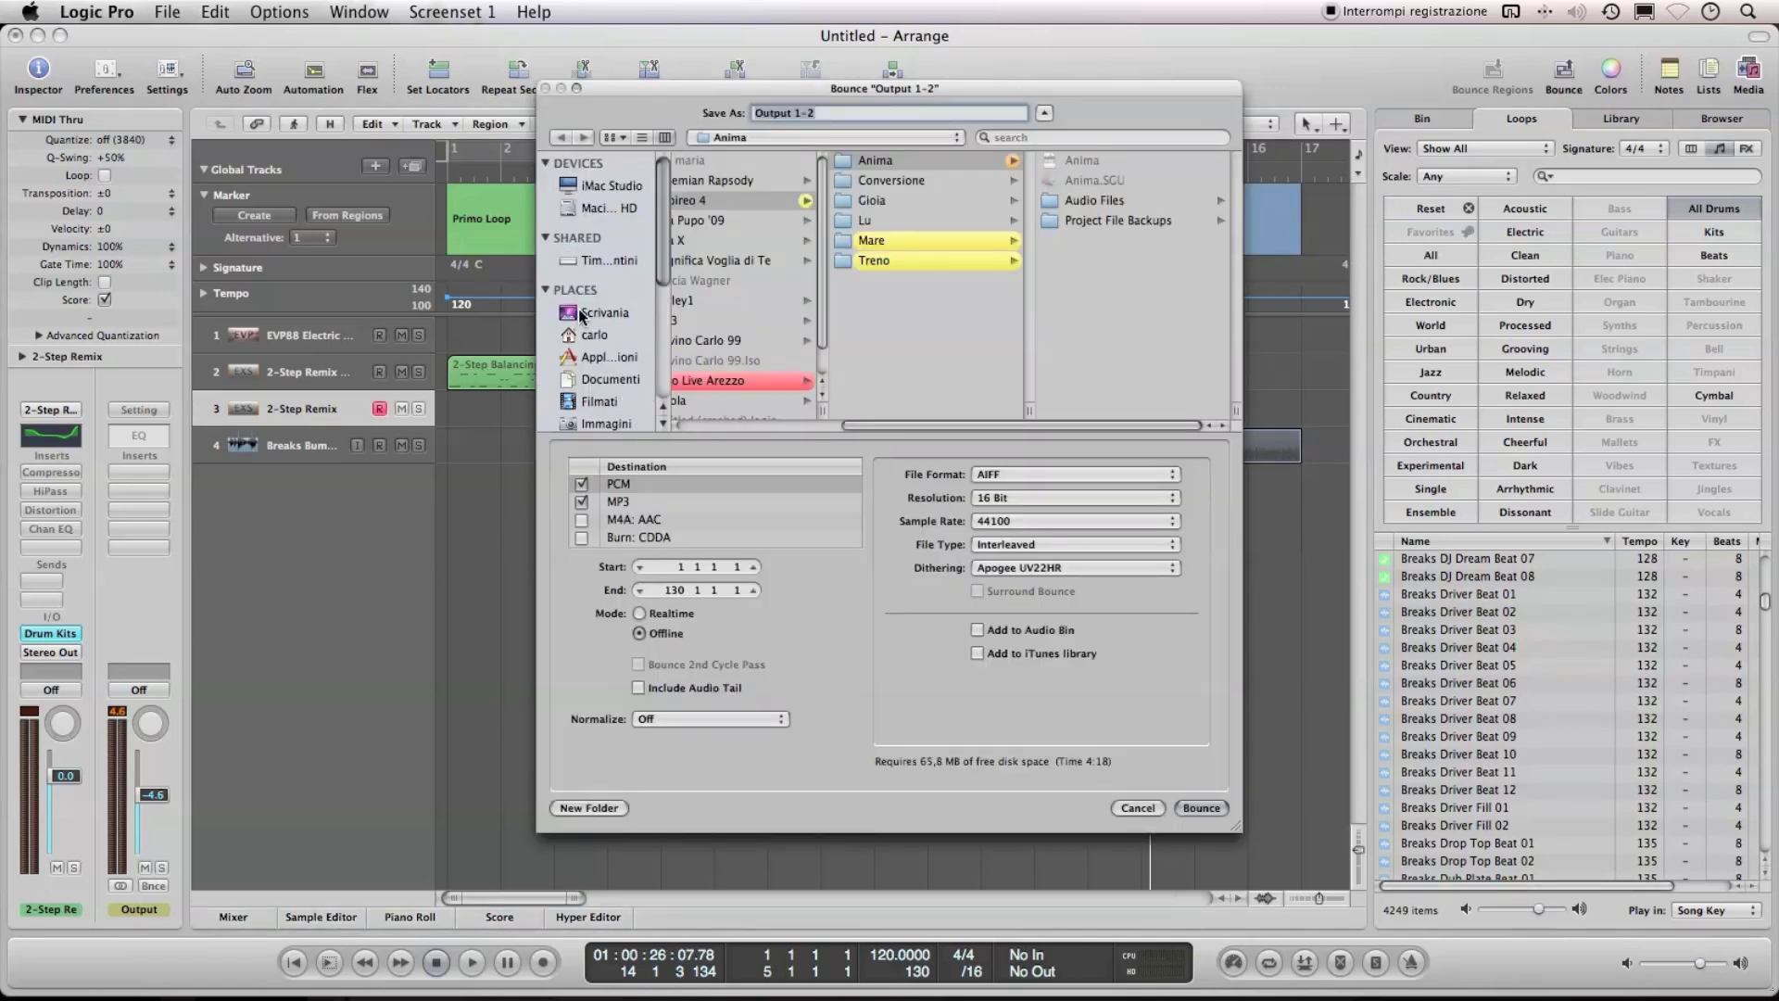
click(581, 313)
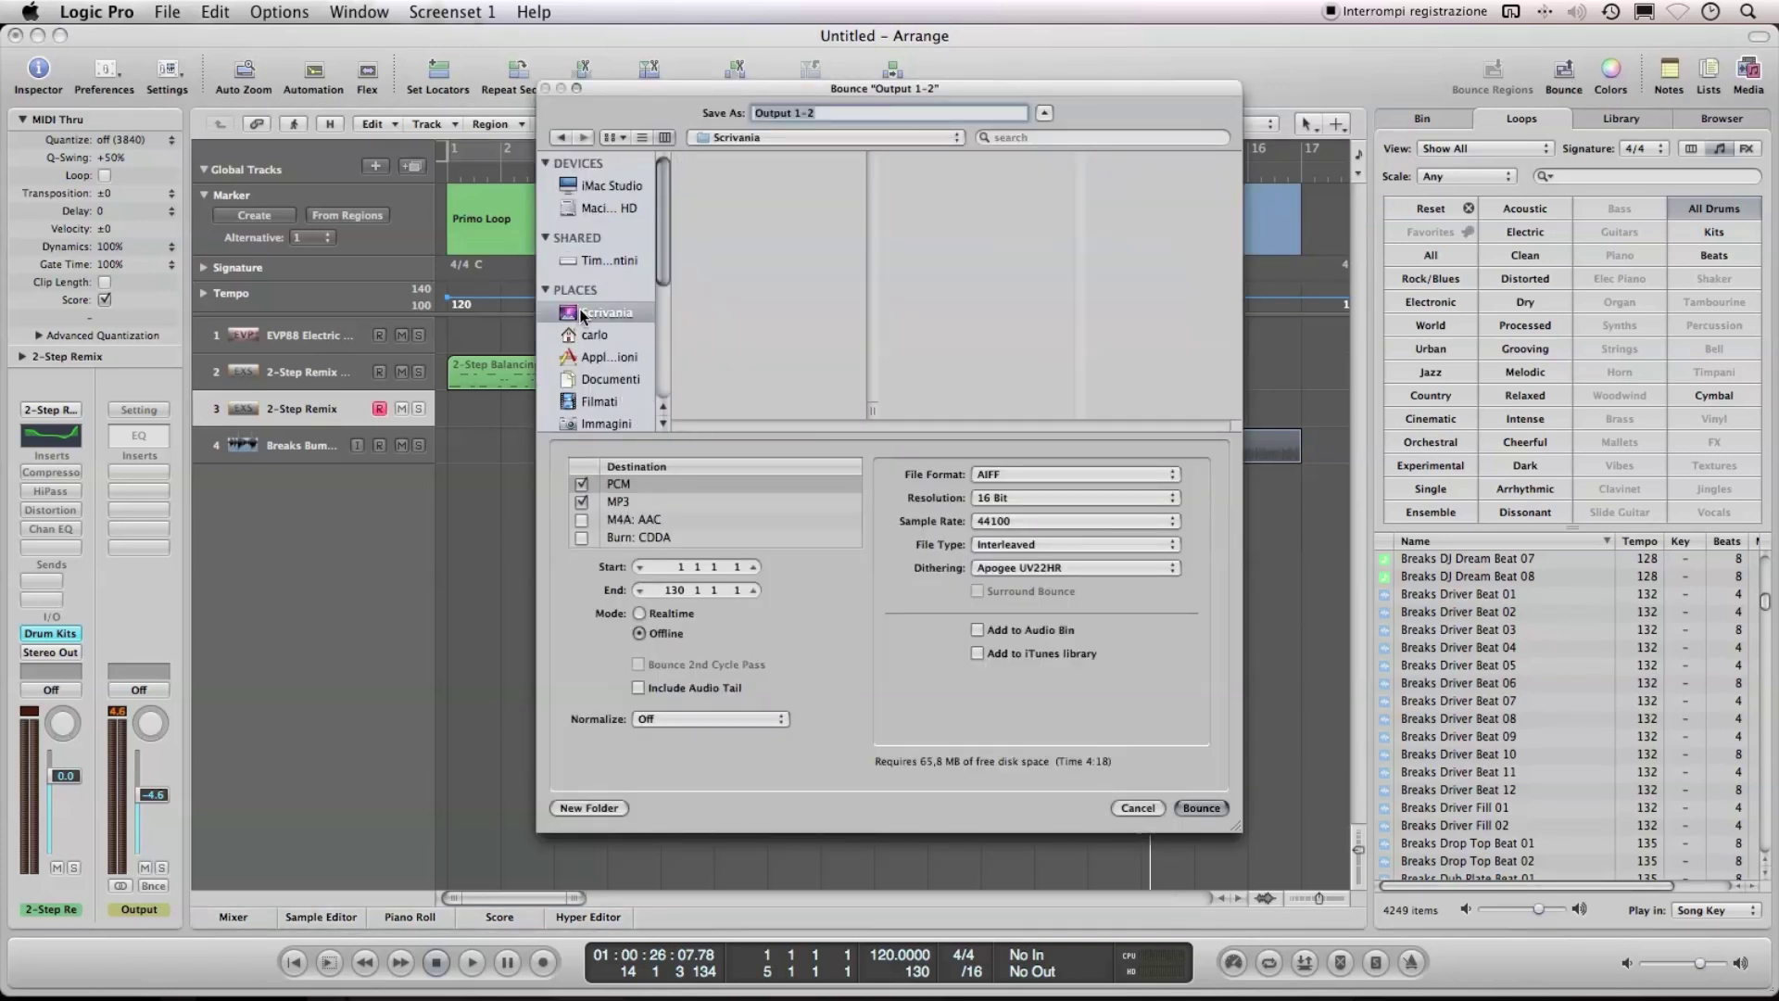
click(582, 501)
click(619, 483)
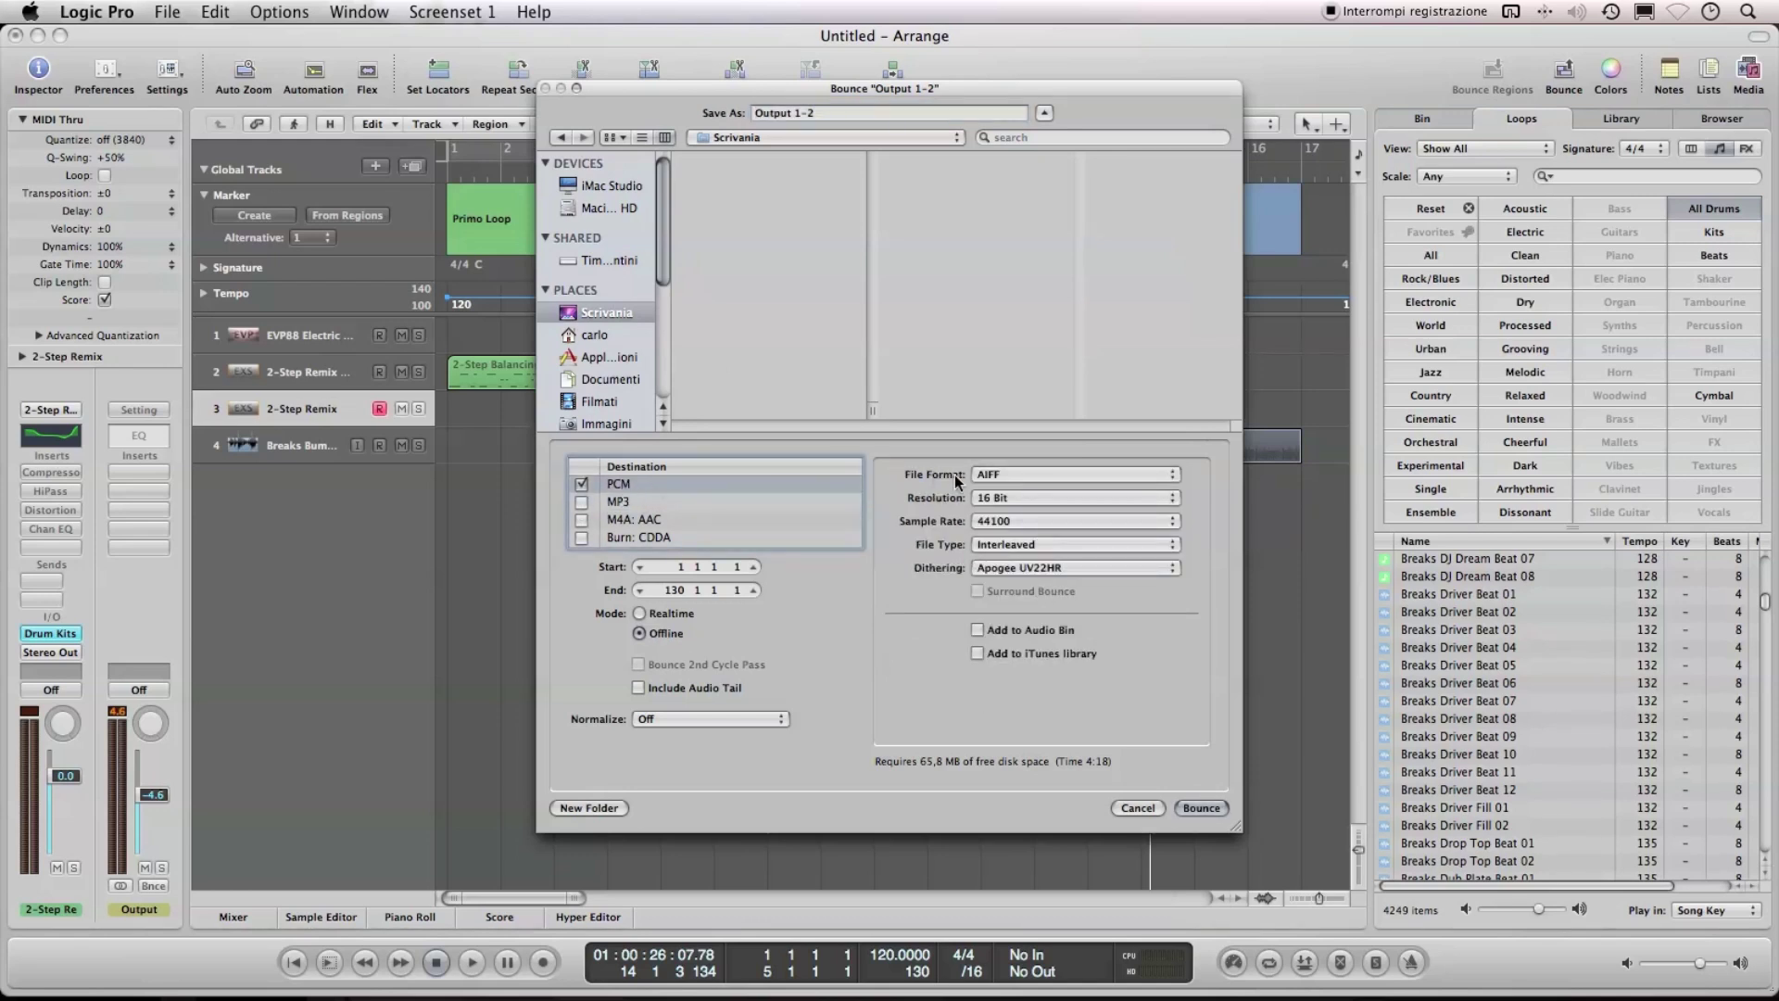
double_click(675, 591)
text(17)
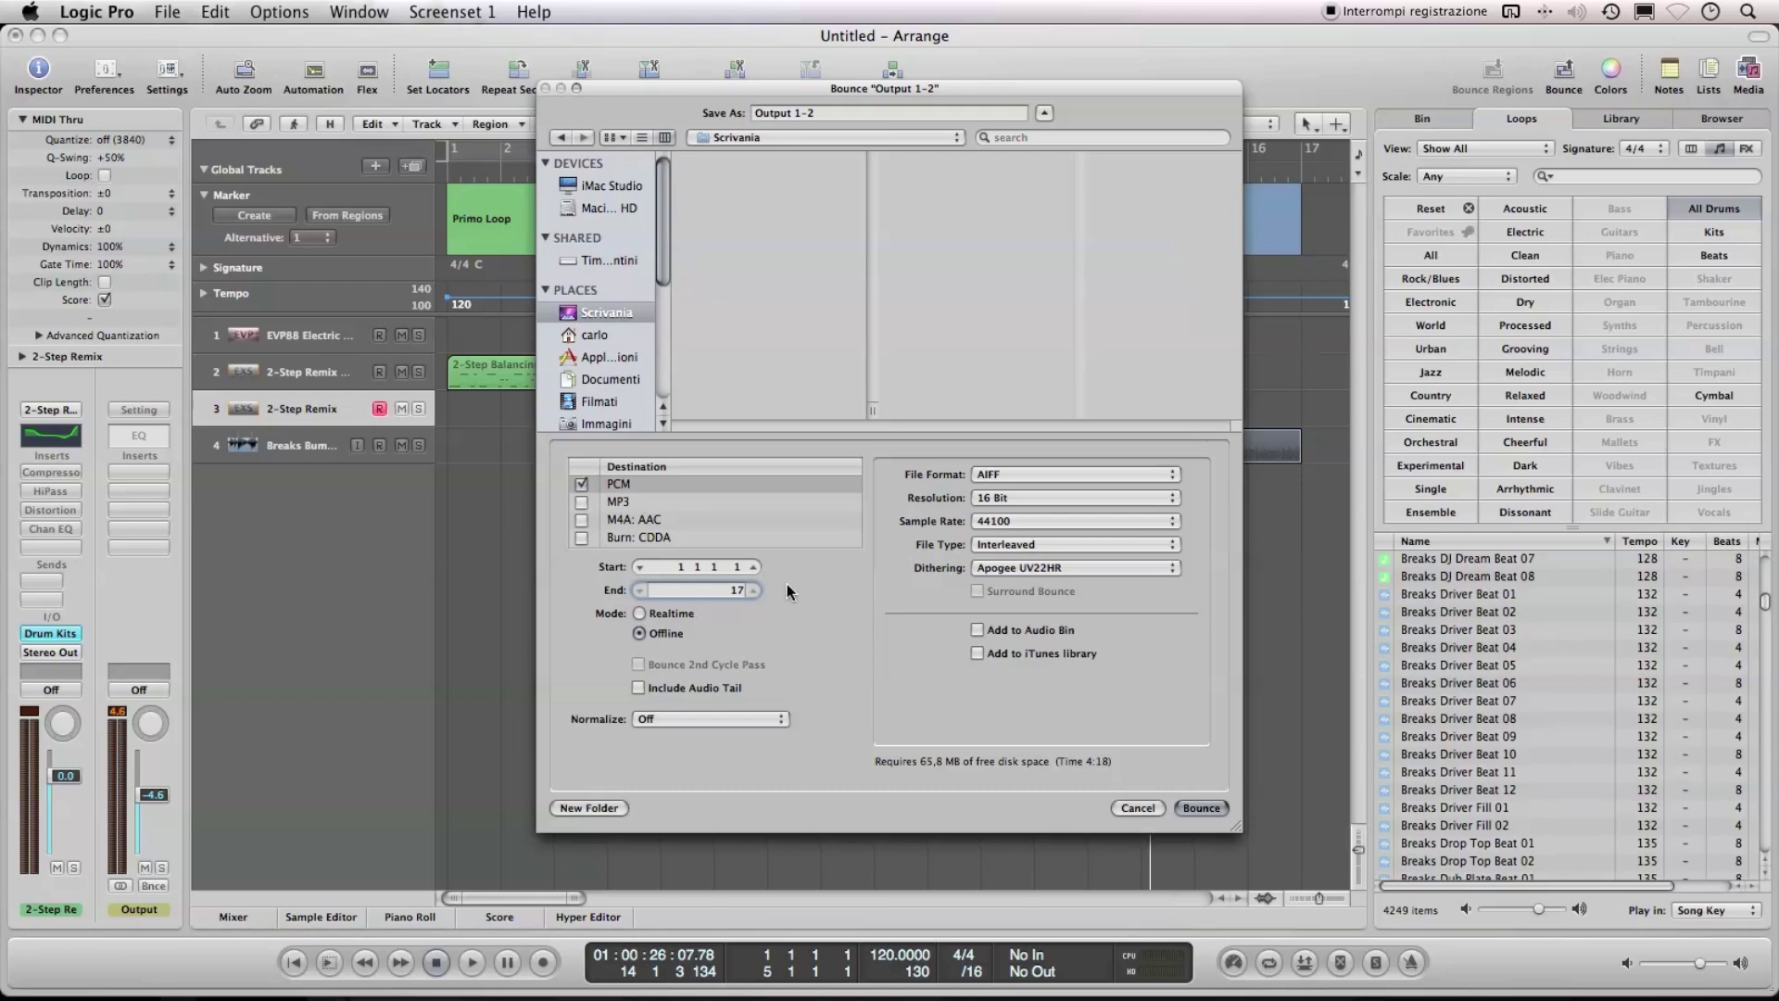
key(Tab)
click(1199, 807)
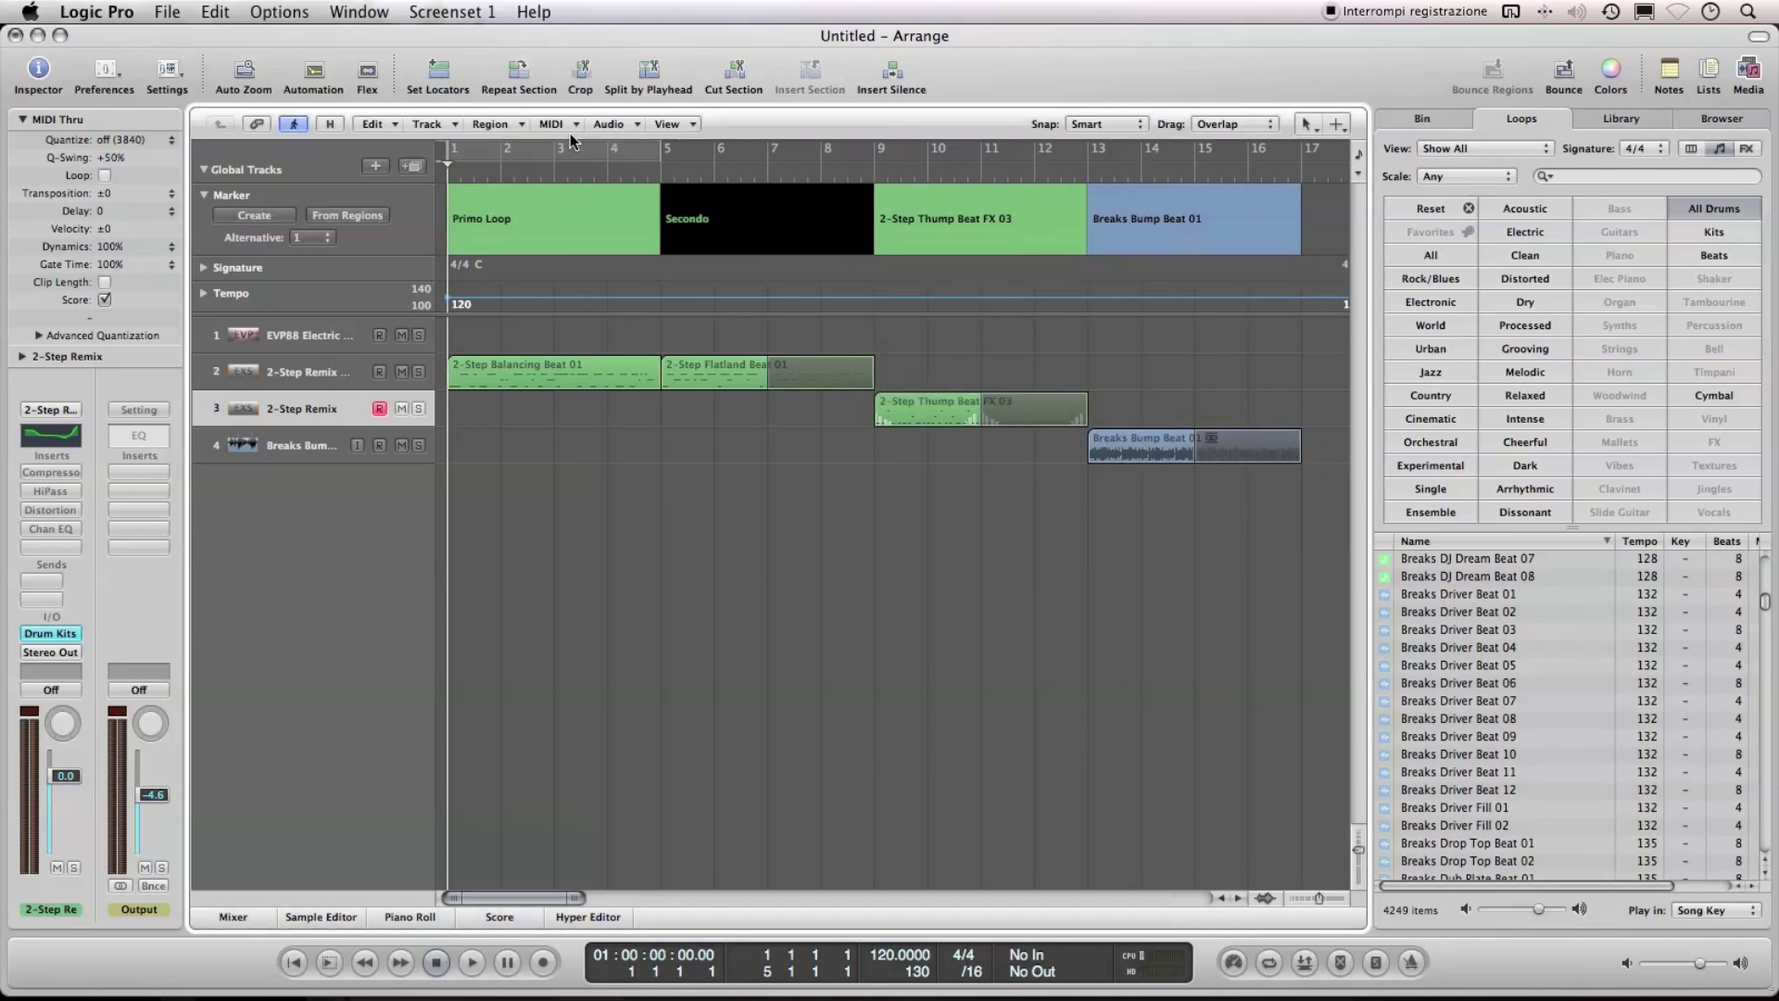
- Switch to MainStage and load Output 1-2.aif from the Scrivania folder into the Playback instrument
key(super+Tab)
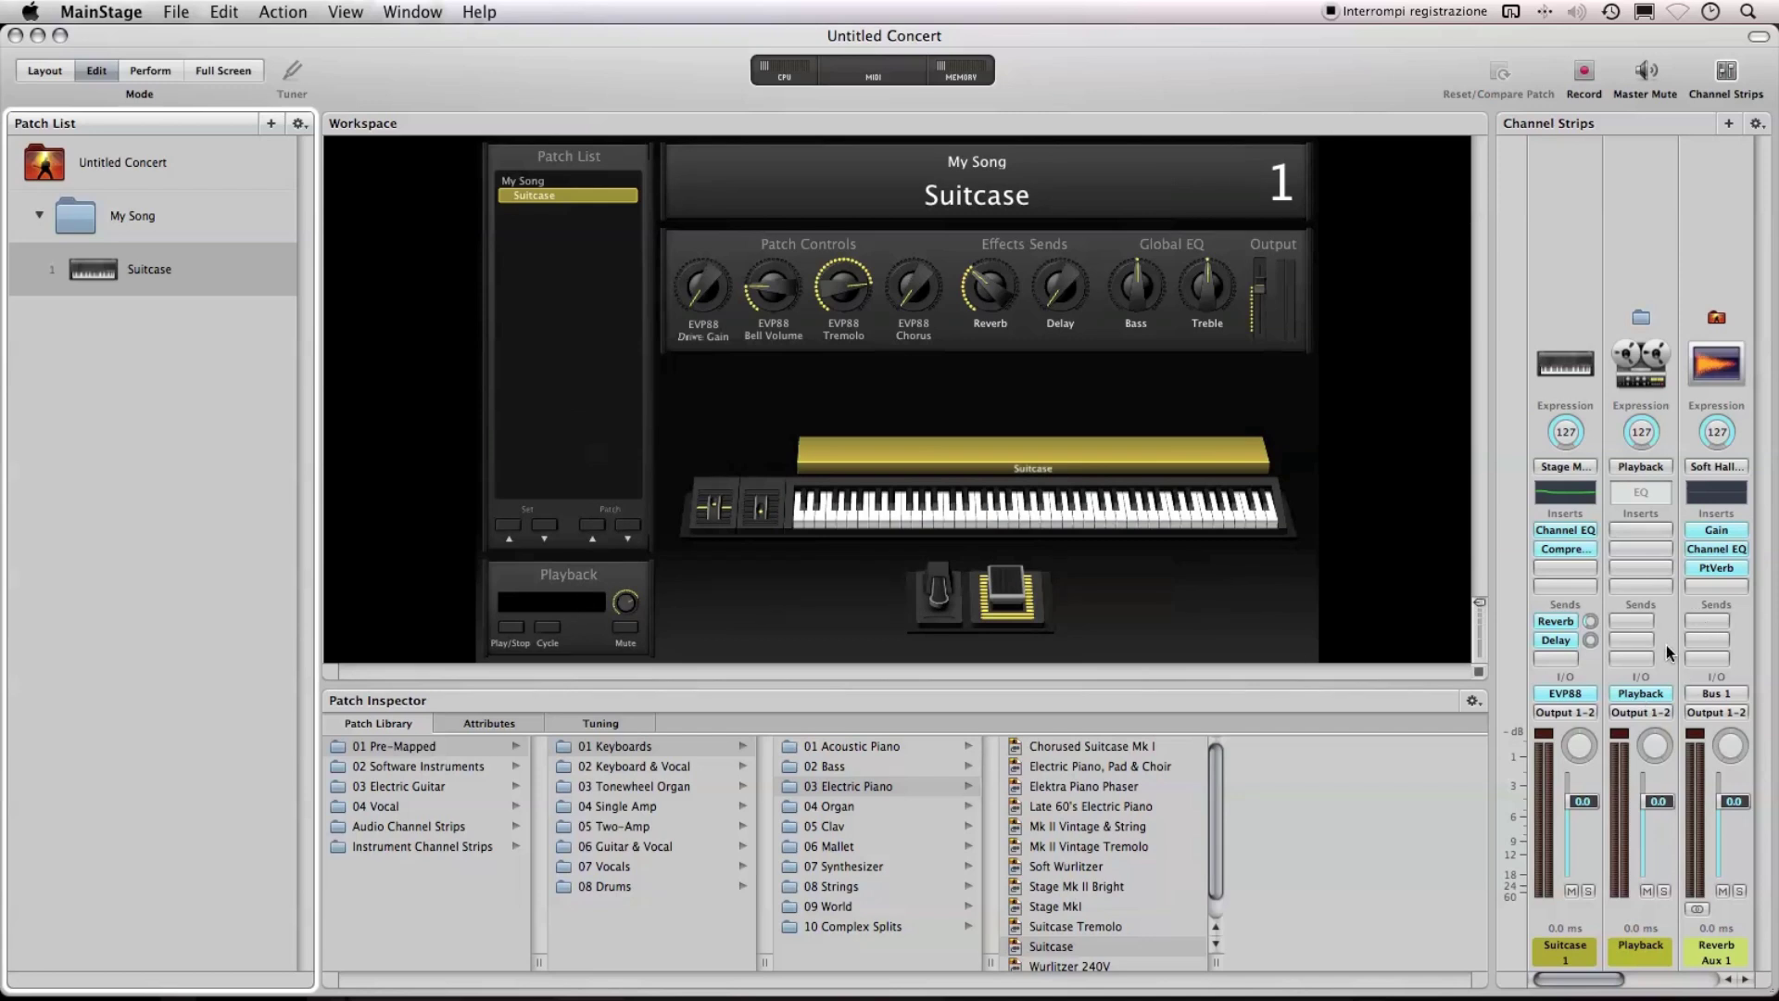
click(1652, 695)
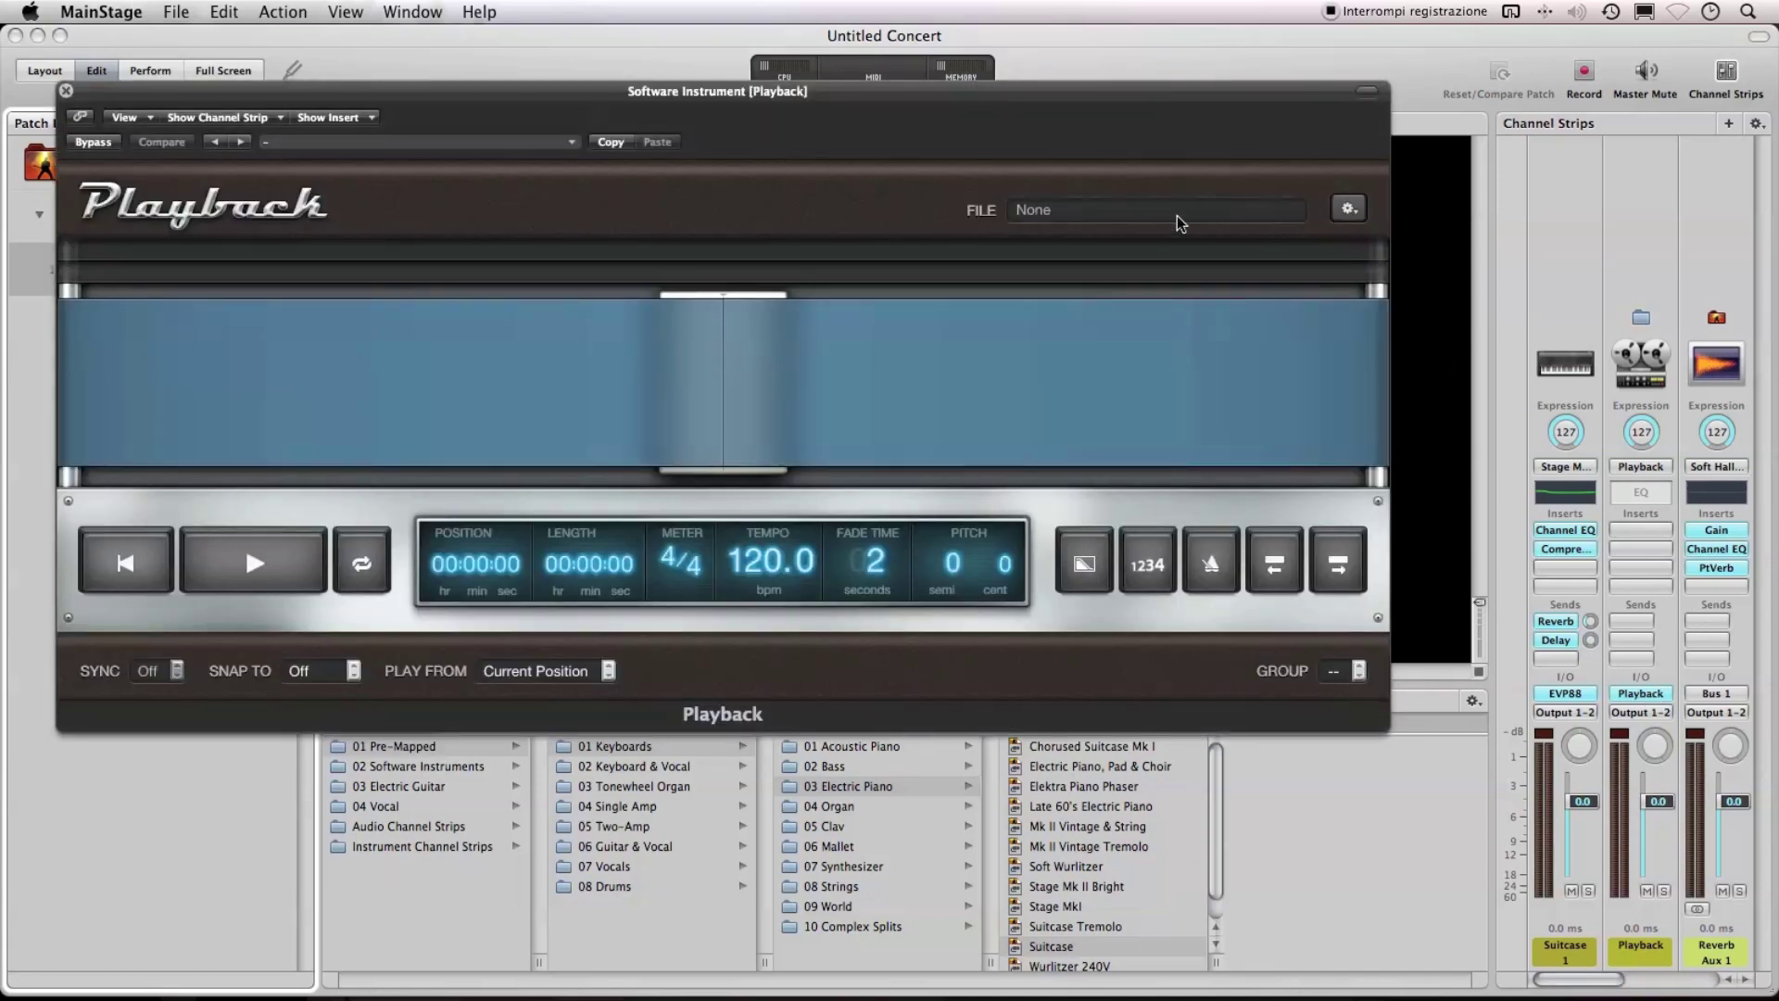
click(1177, 221)
click(649, 363)
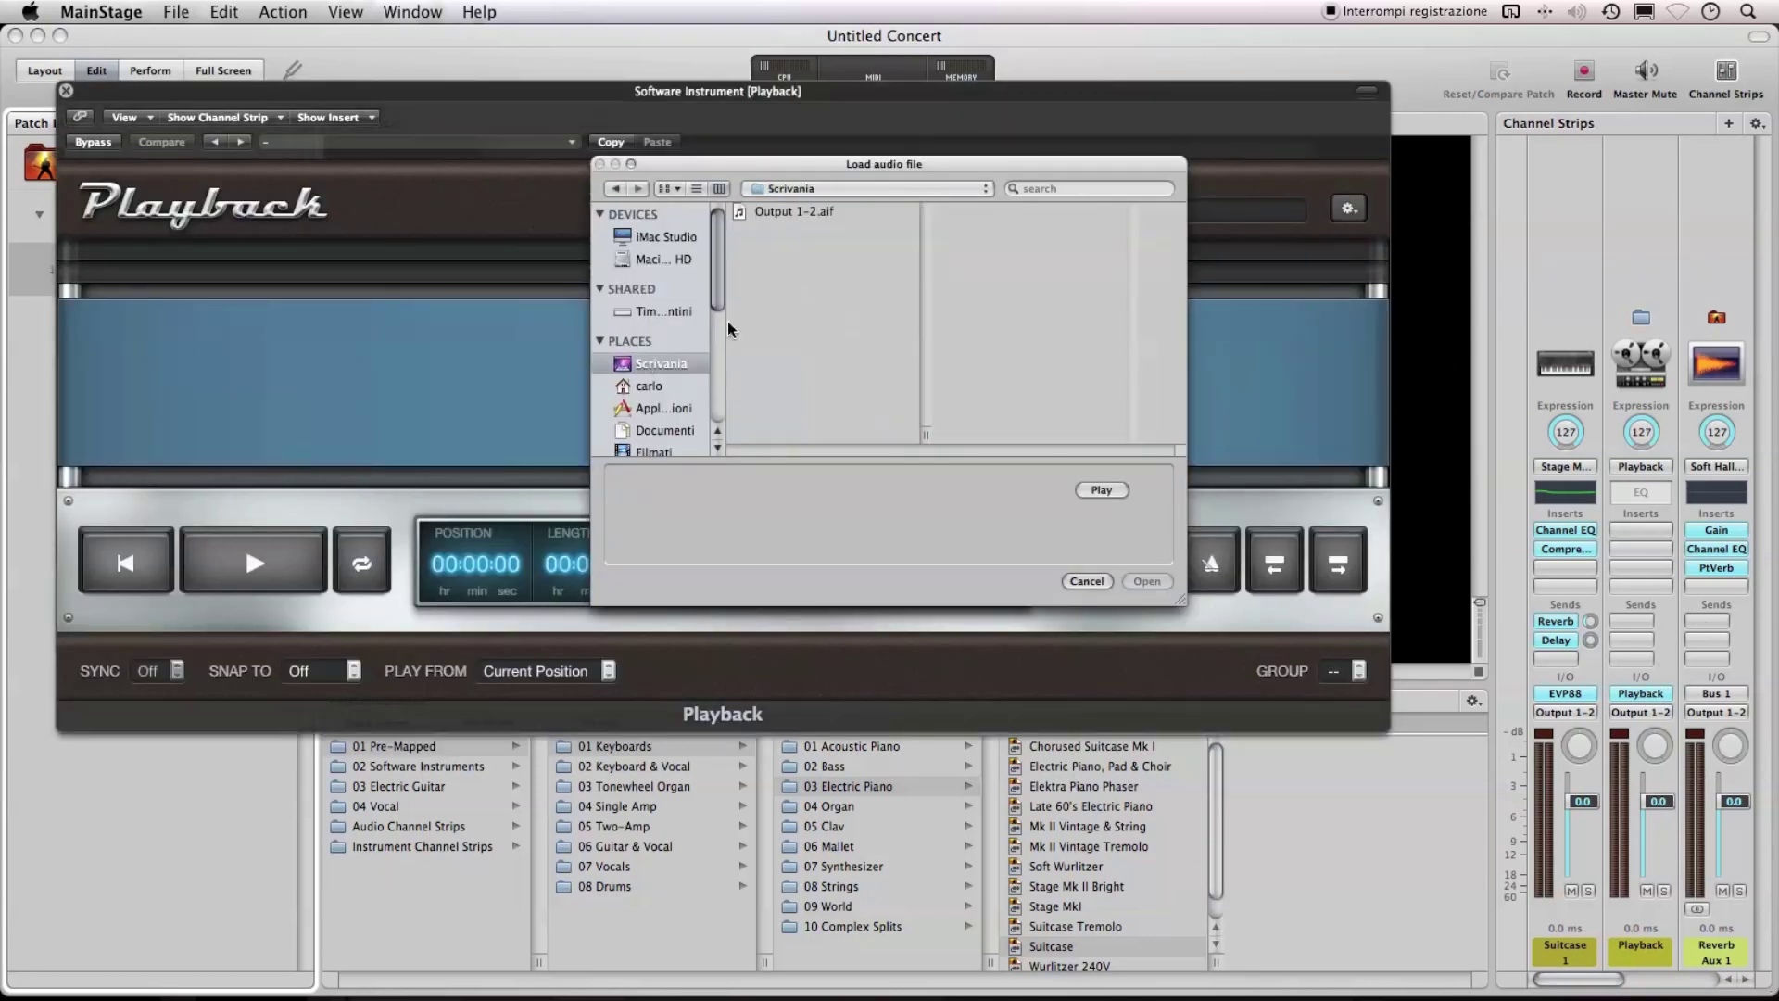
click(809, 213)
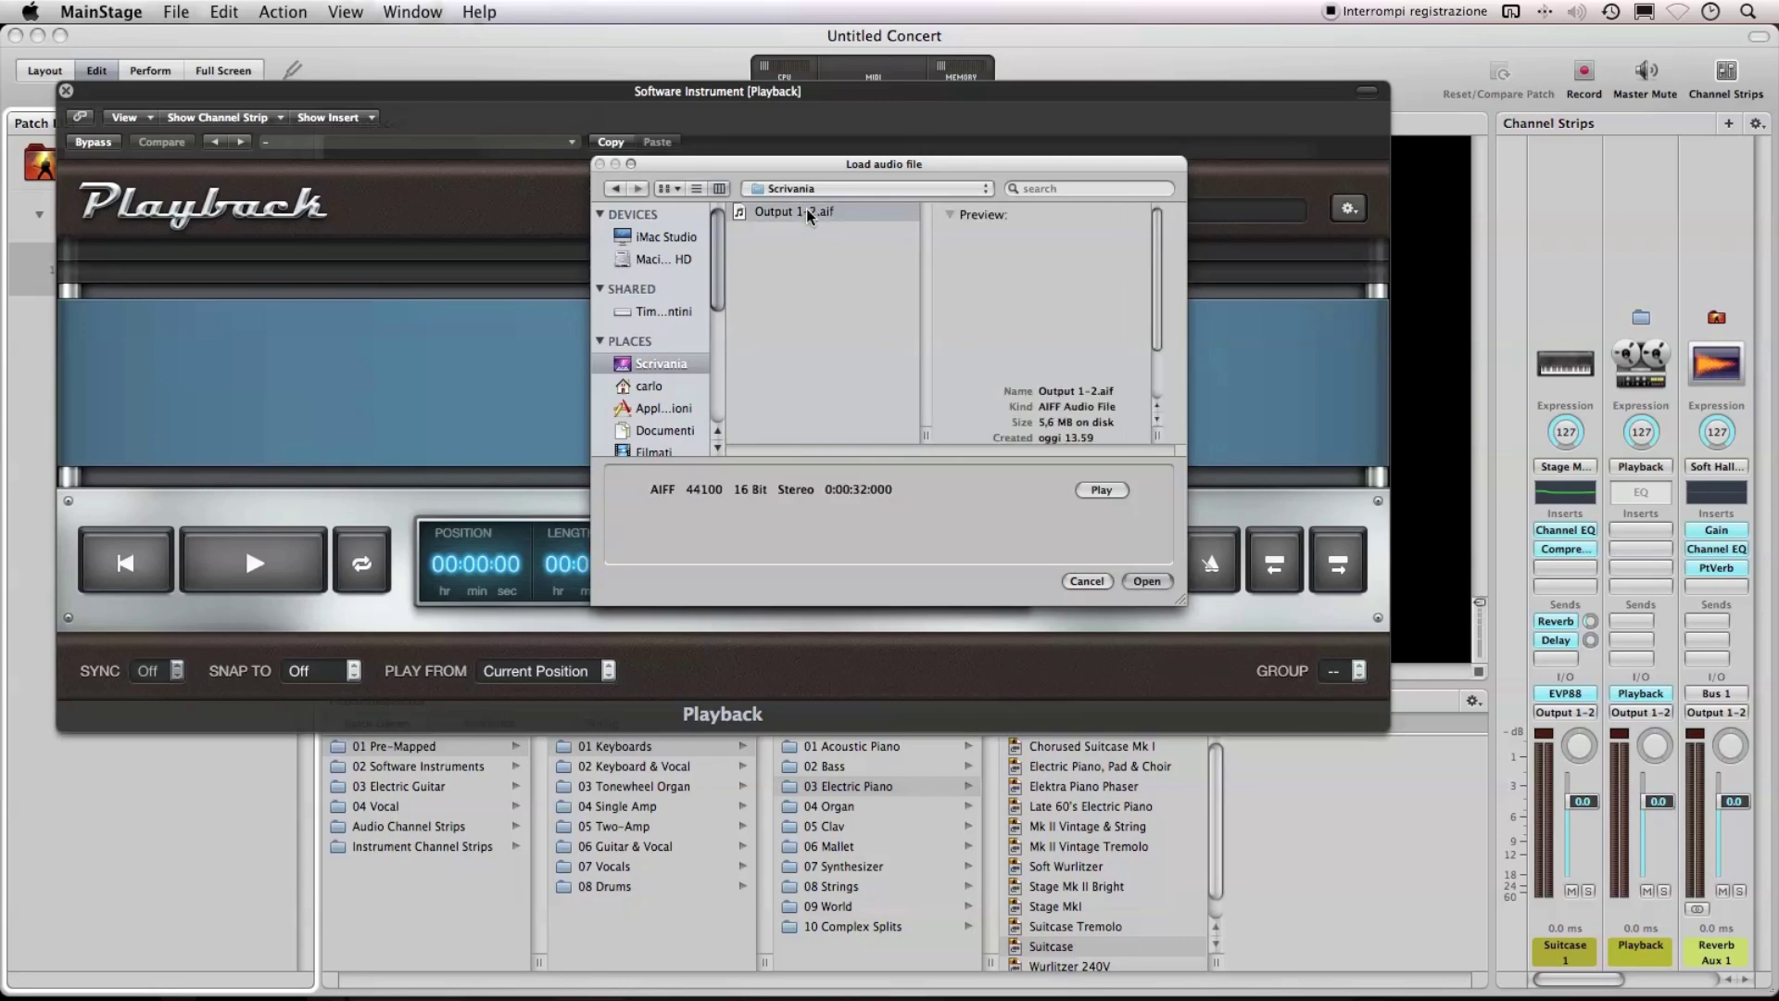
click(1147, 581)
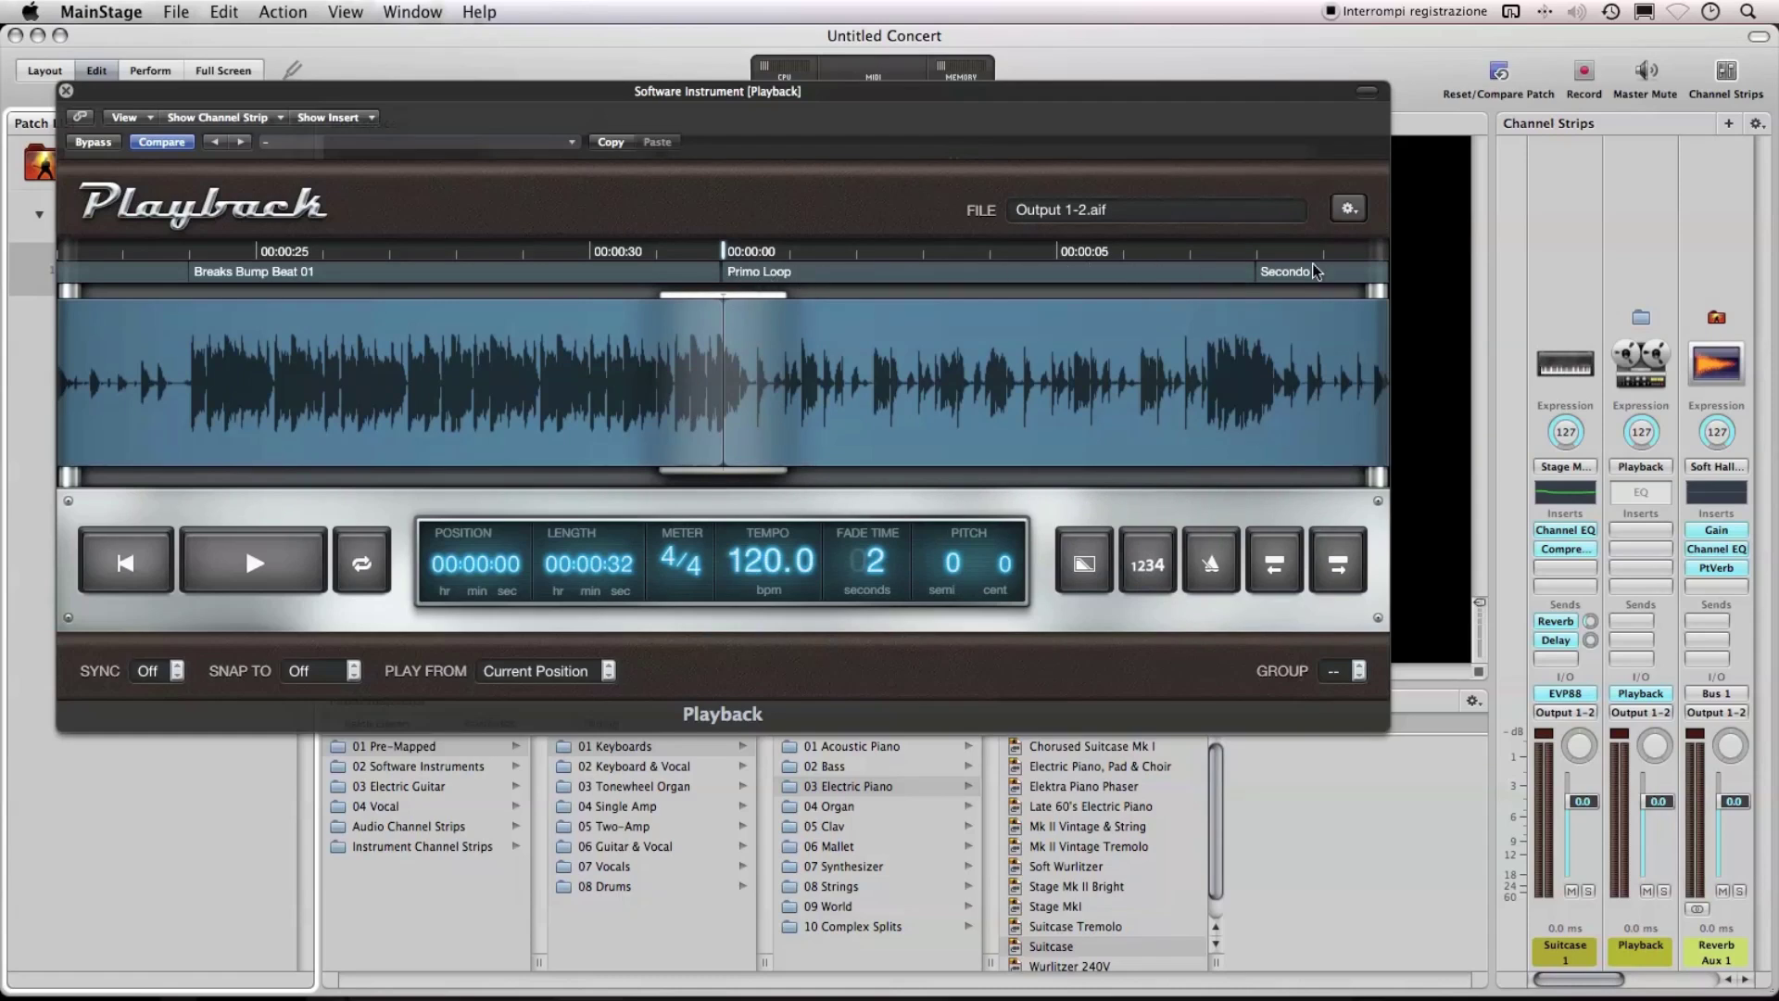
- Turn on Sync in the Playback instrument and set Snap To to Wait for Marker
click(306, 587)
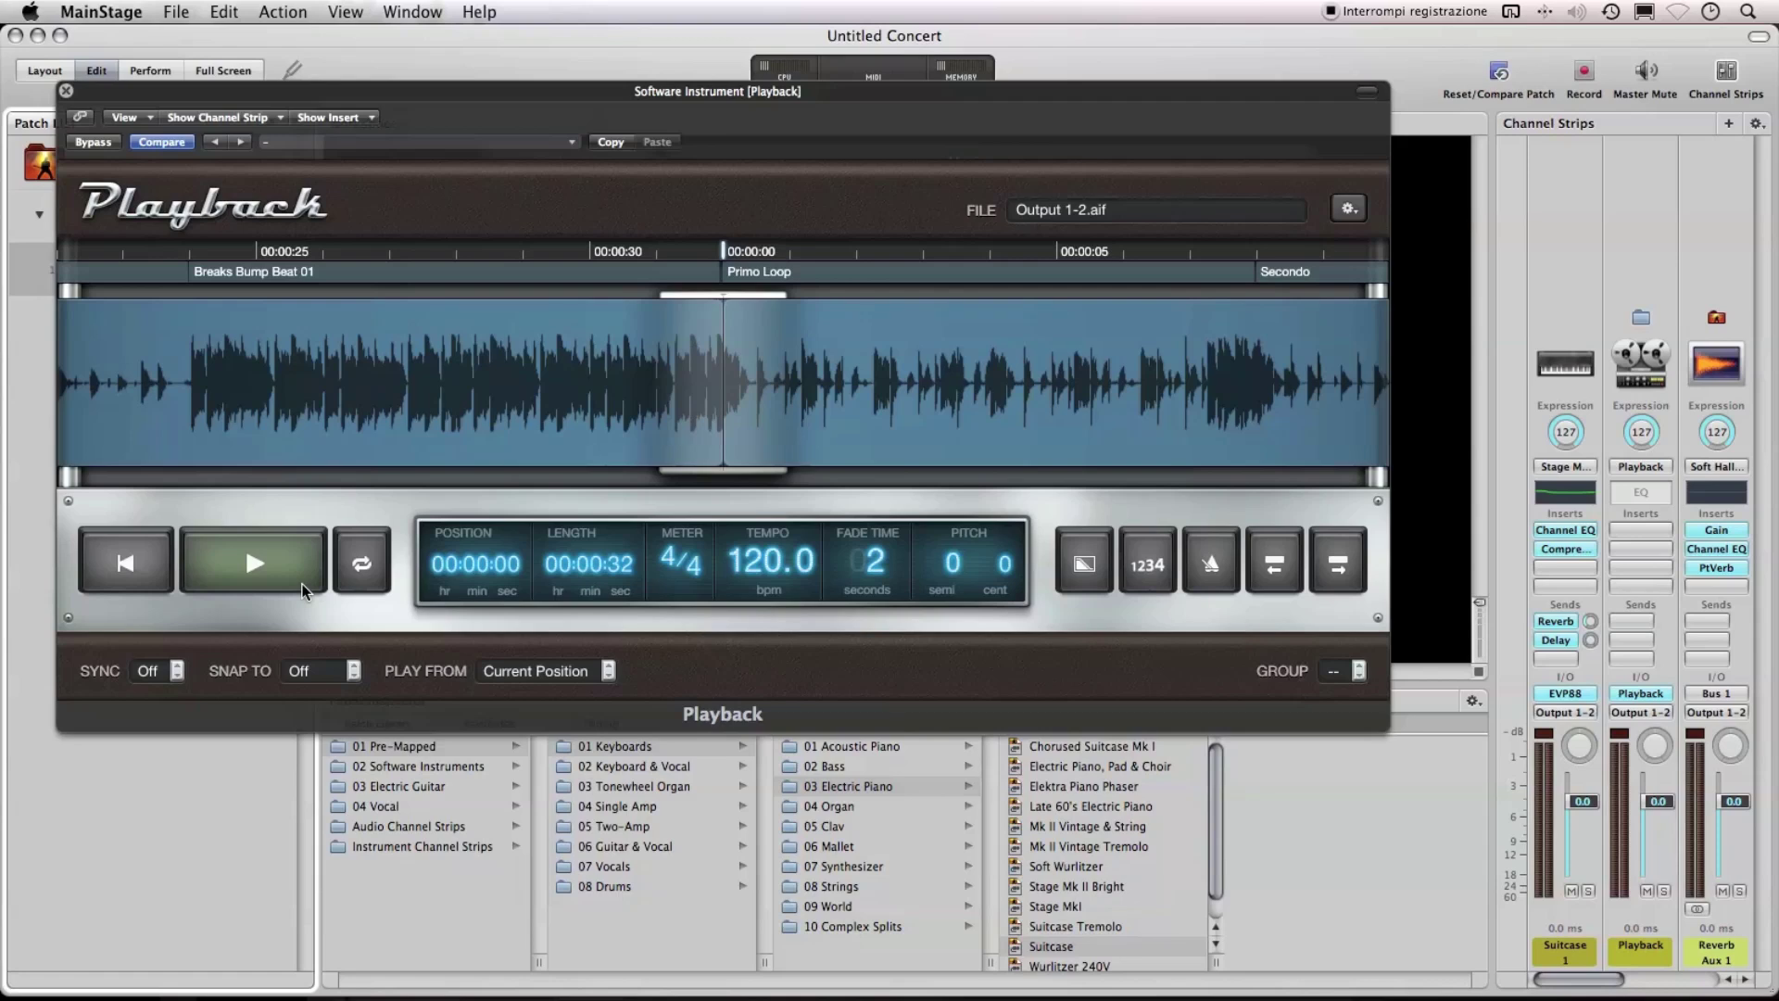
click(153, 671)
click(150, 690)
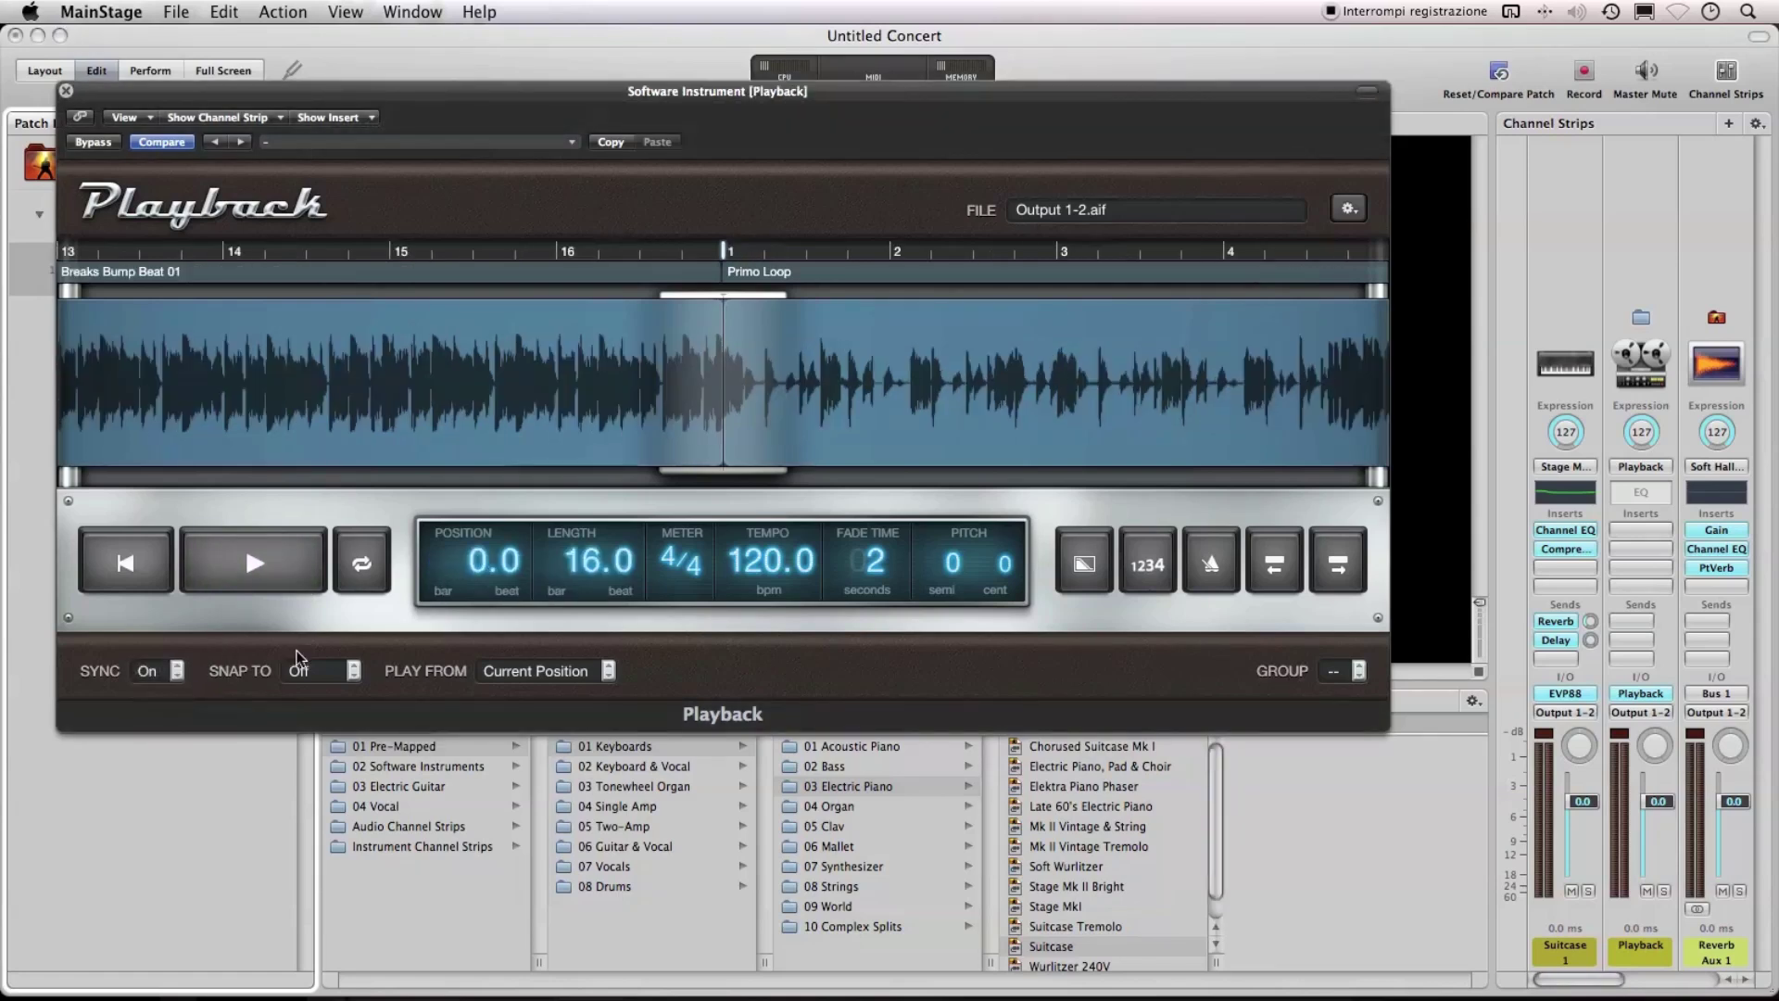
click(307, 669)
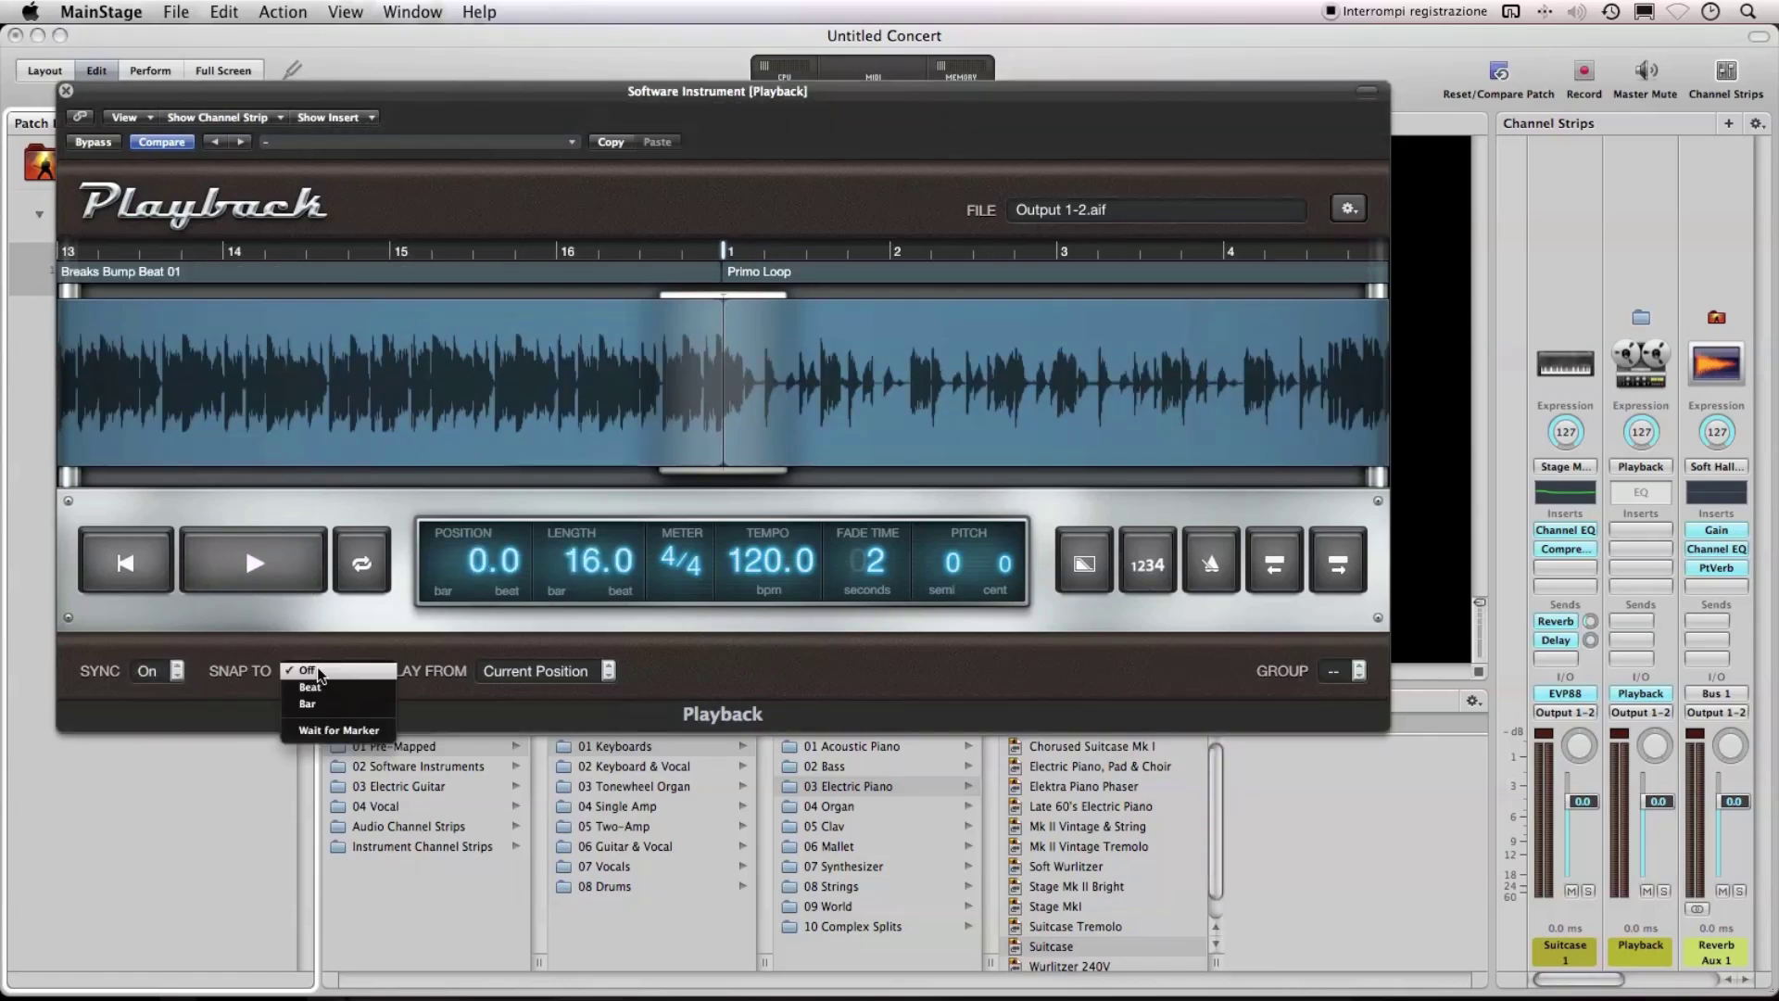
click(324, 732)
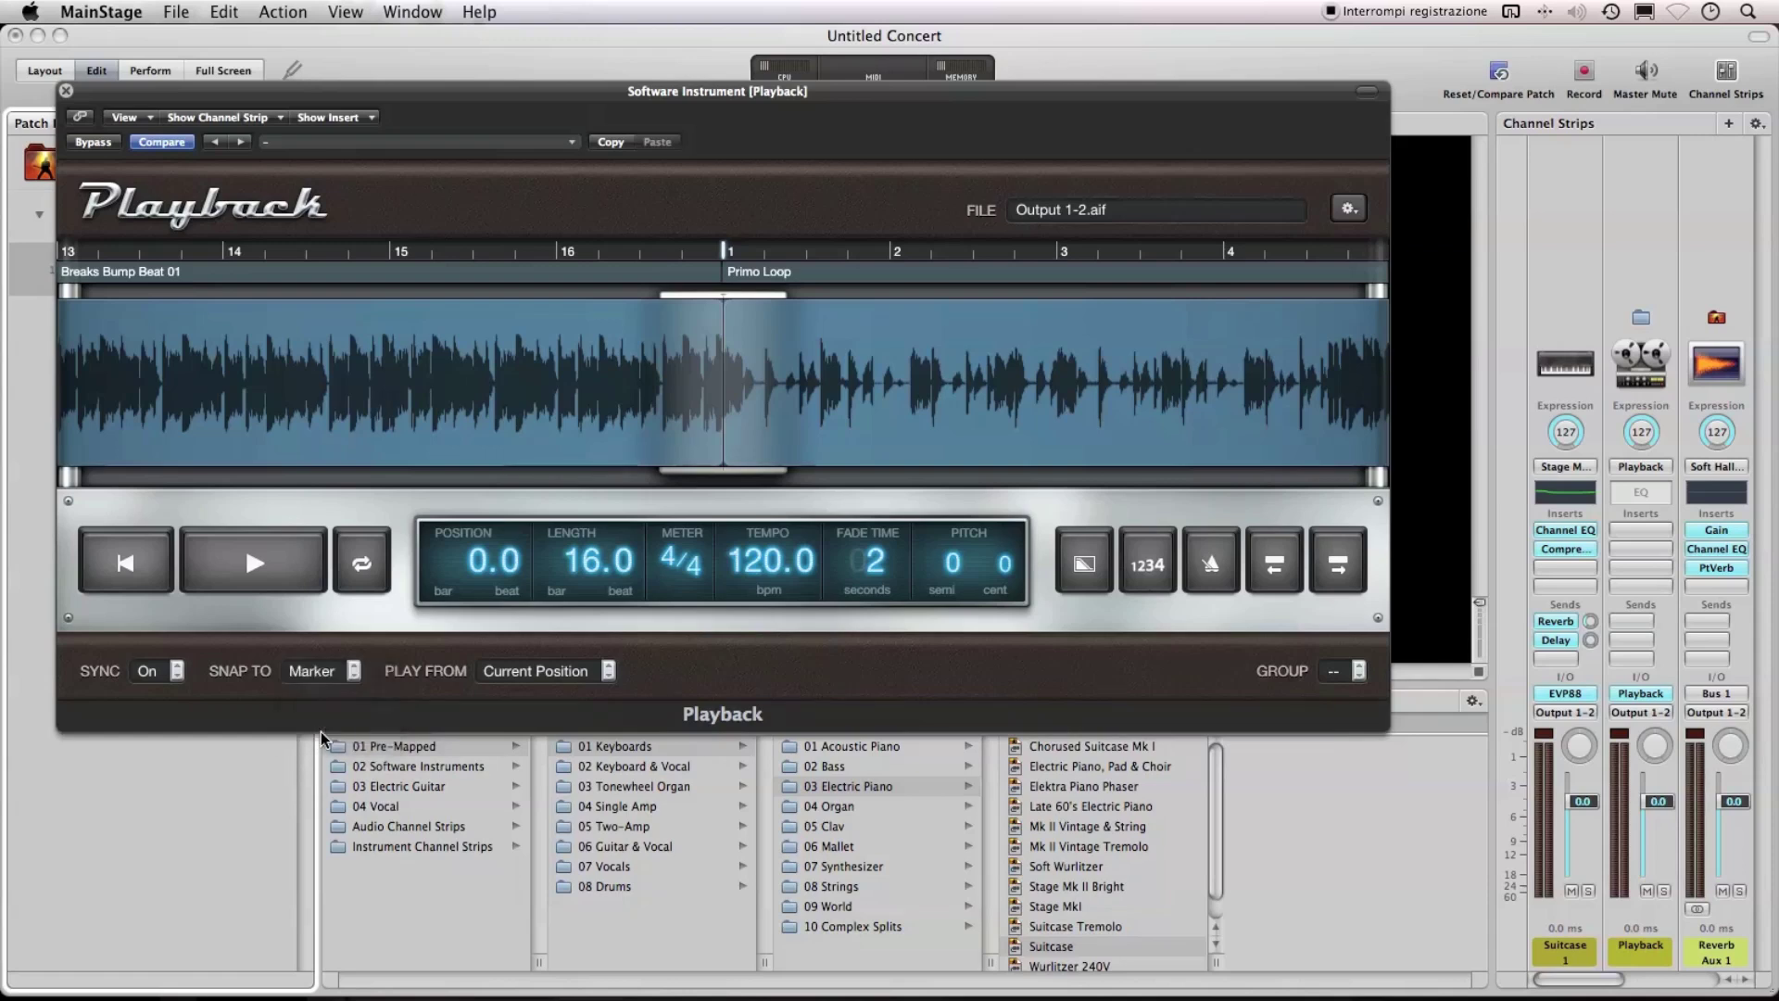
- Play the track with Cycle enabled to audition the marker loops, stop it, and close the Playback window
click(253, 563)
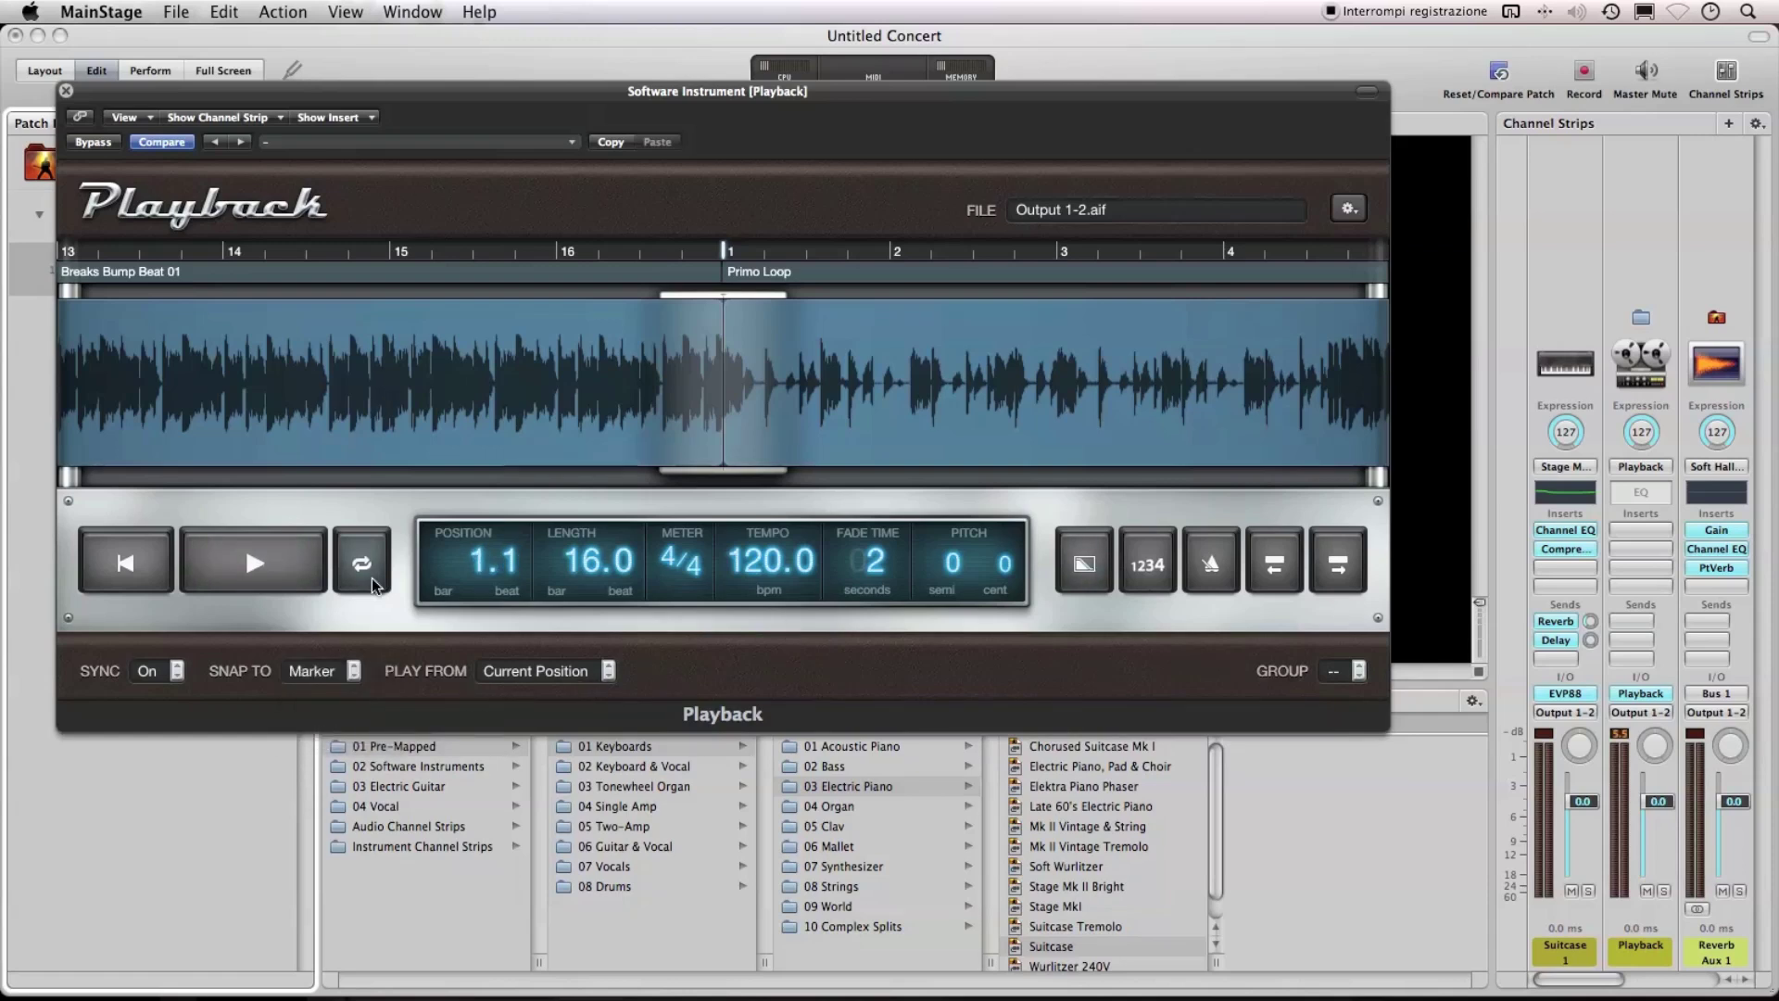
click(369, 572)
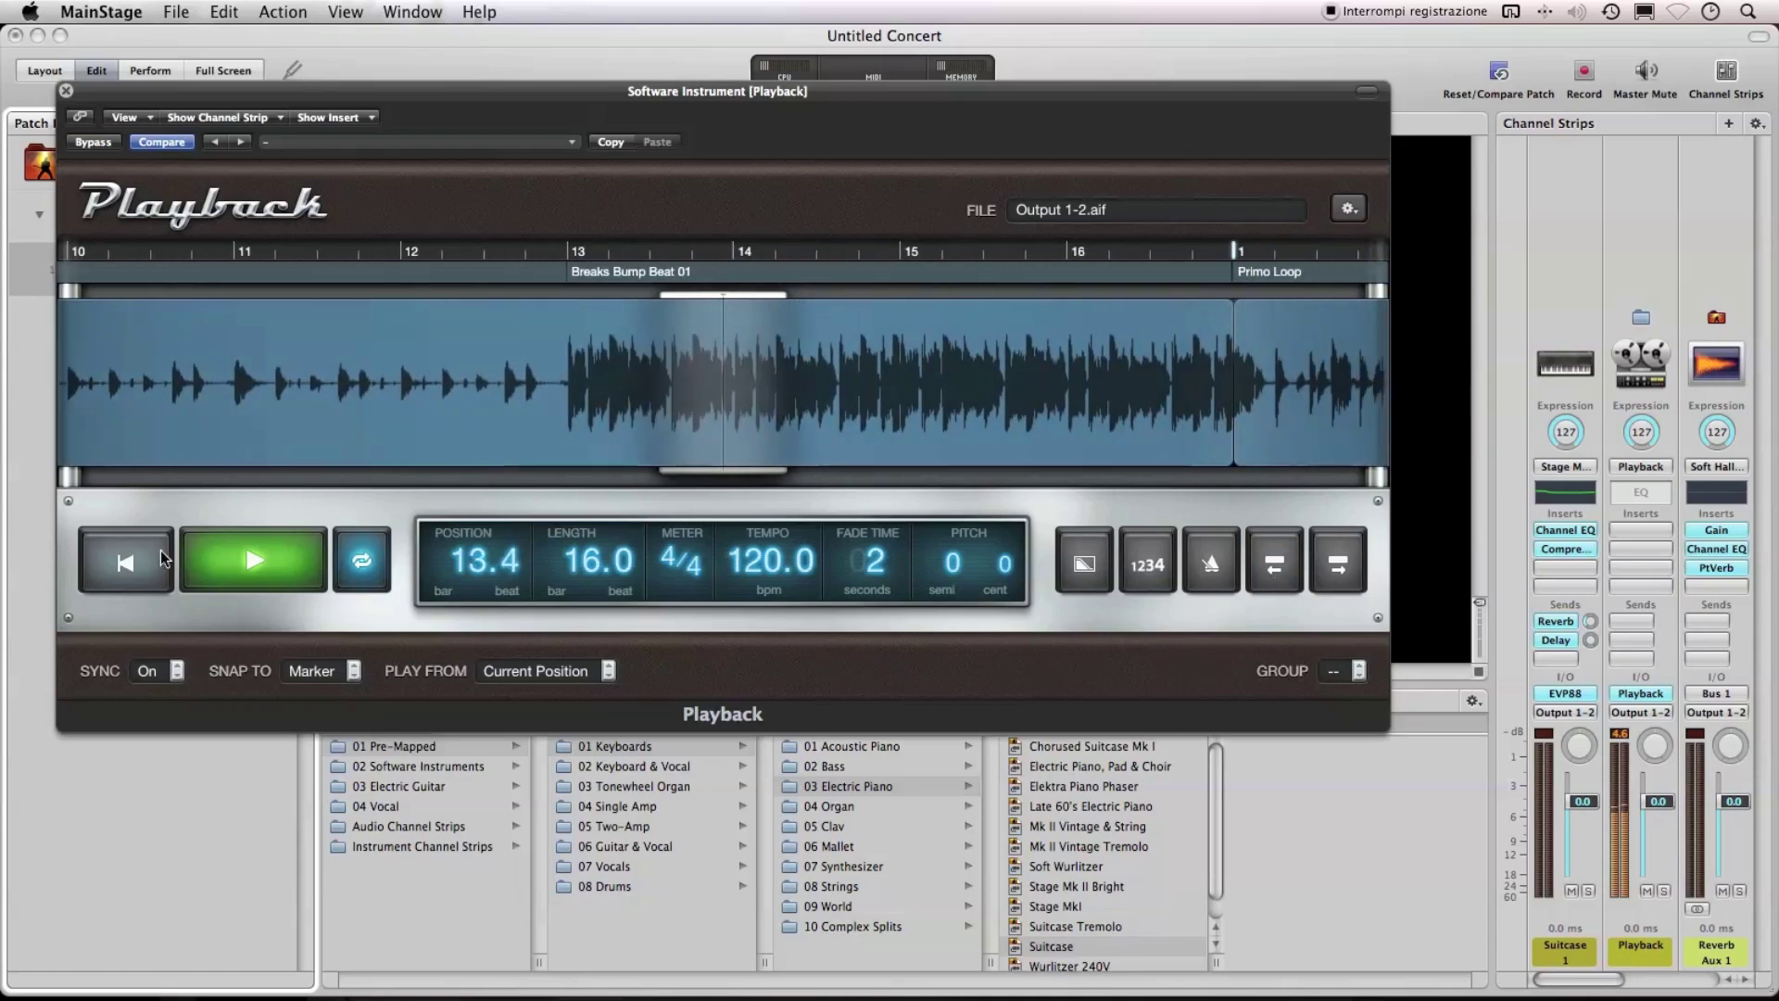
click(267, 564)
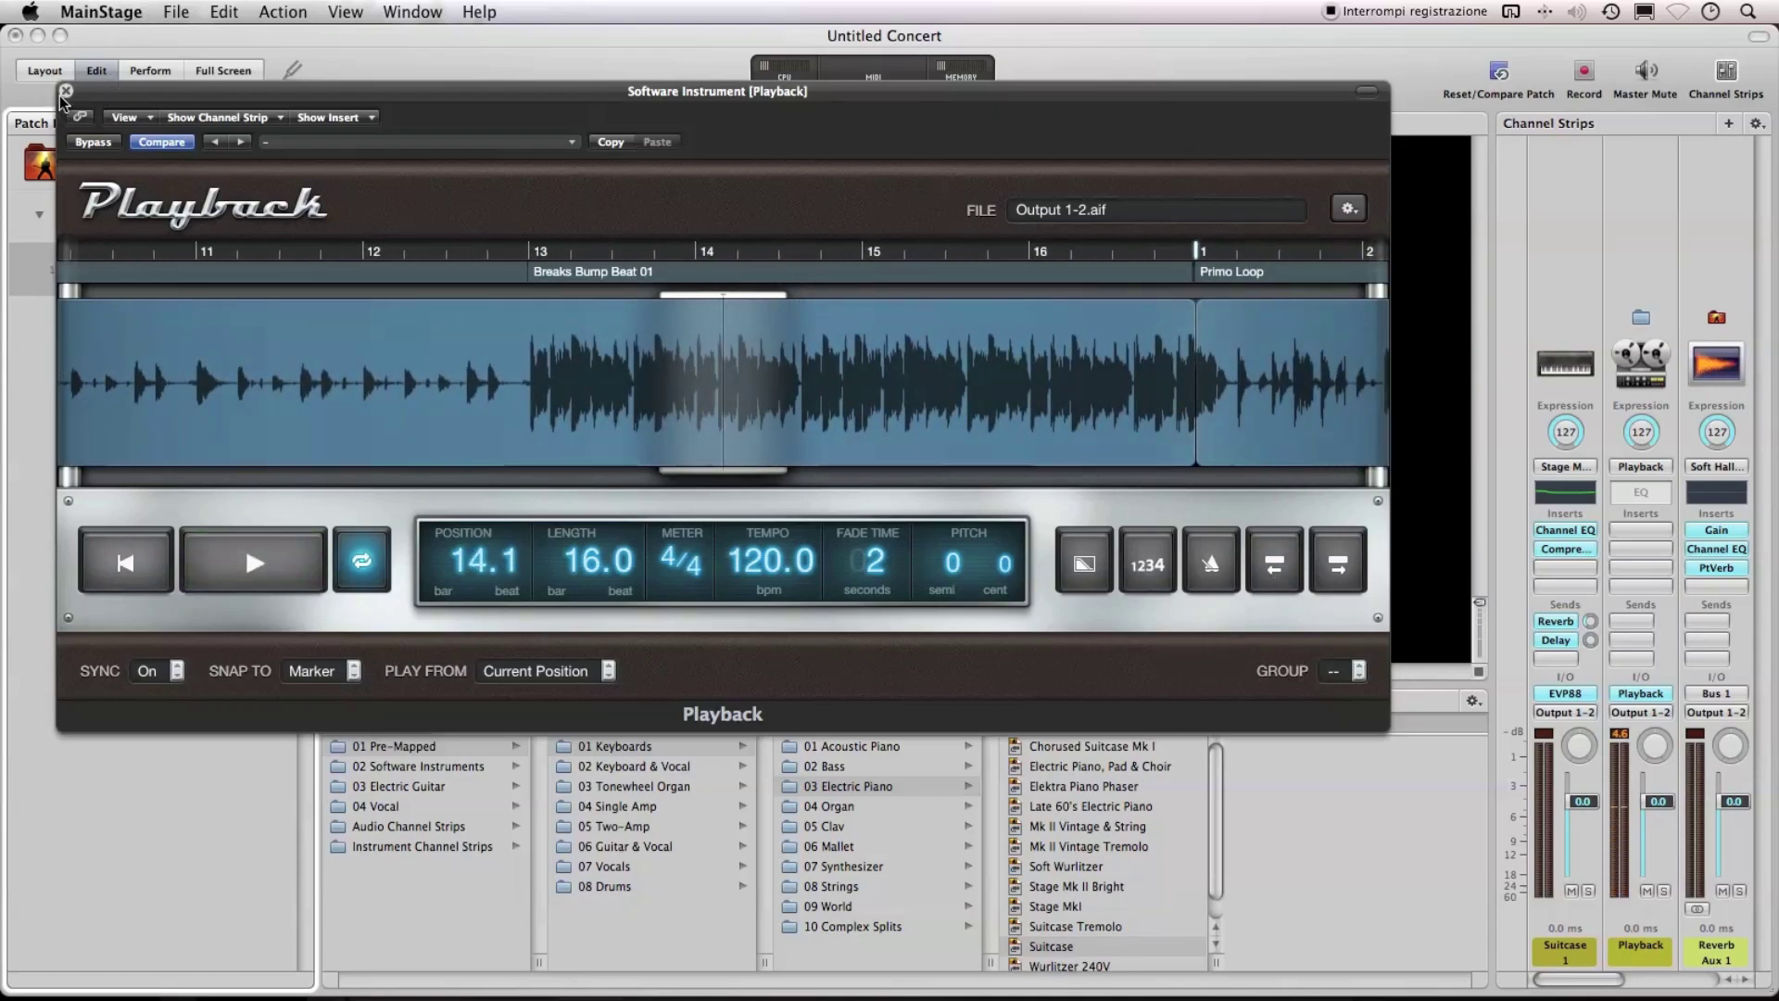
click(66, 90)
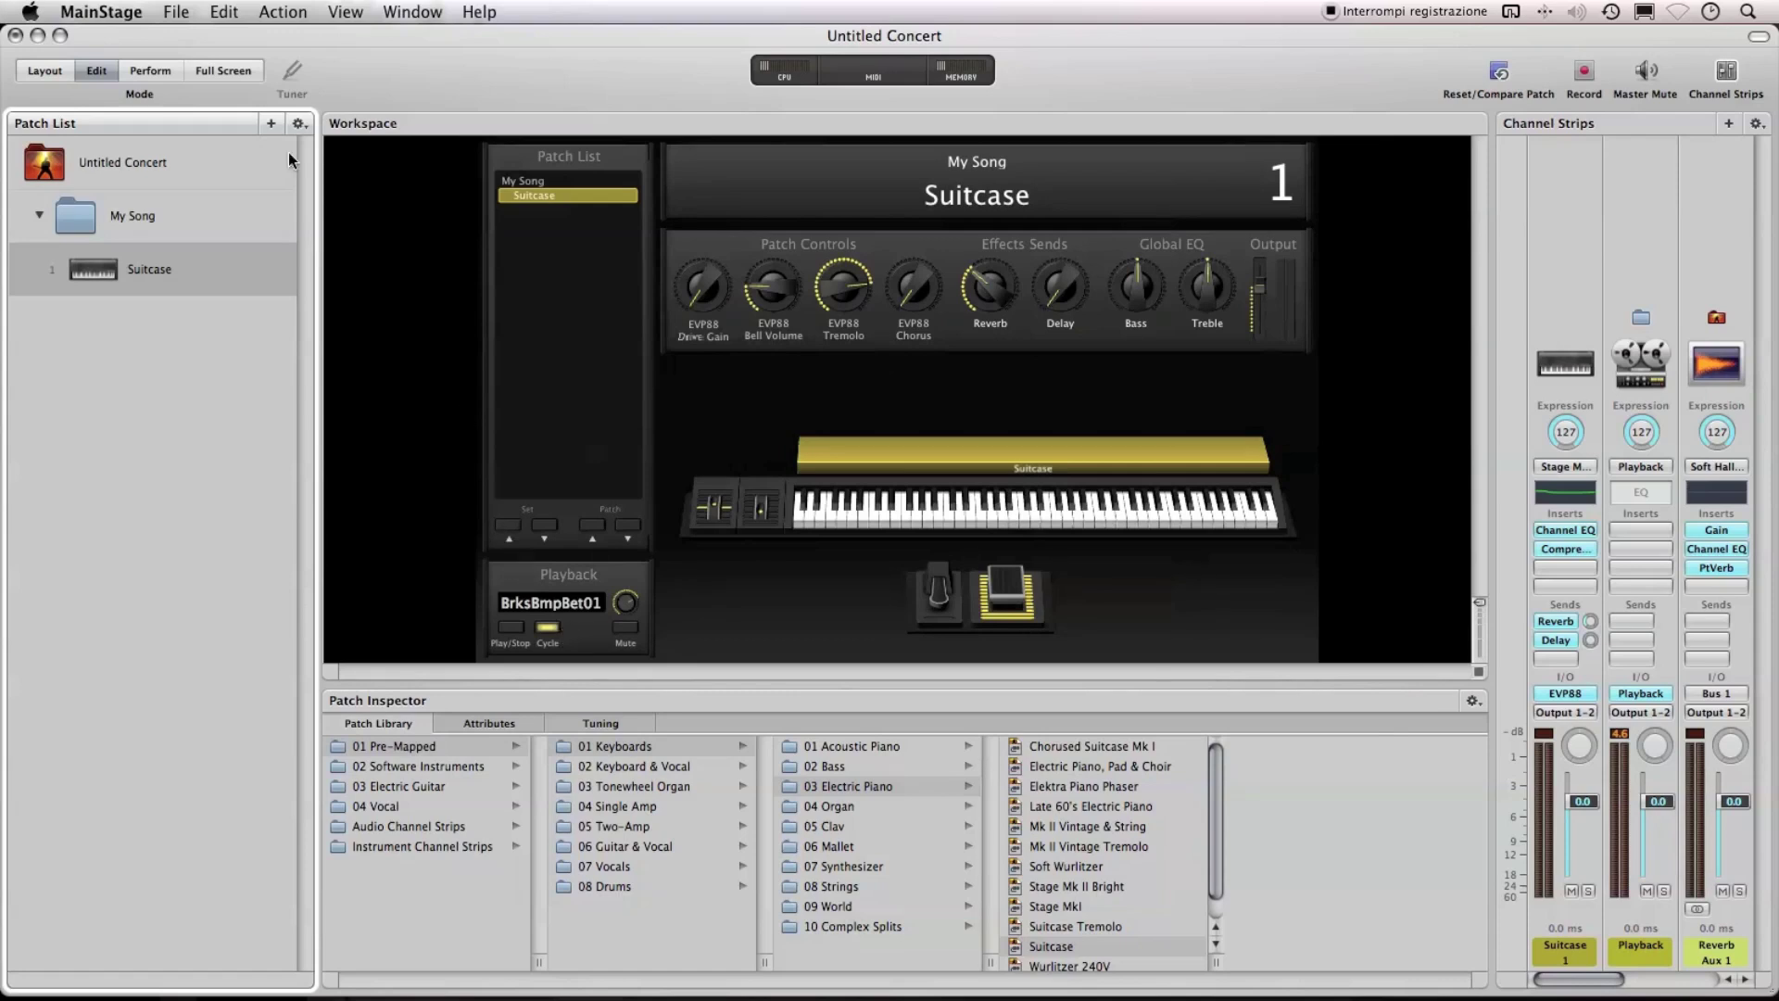
- In Layout mode, duplicate the yellow Playback cycle button twice, stacking the two copies beside the Playback panel
click(26, 65)
click(628, 739)
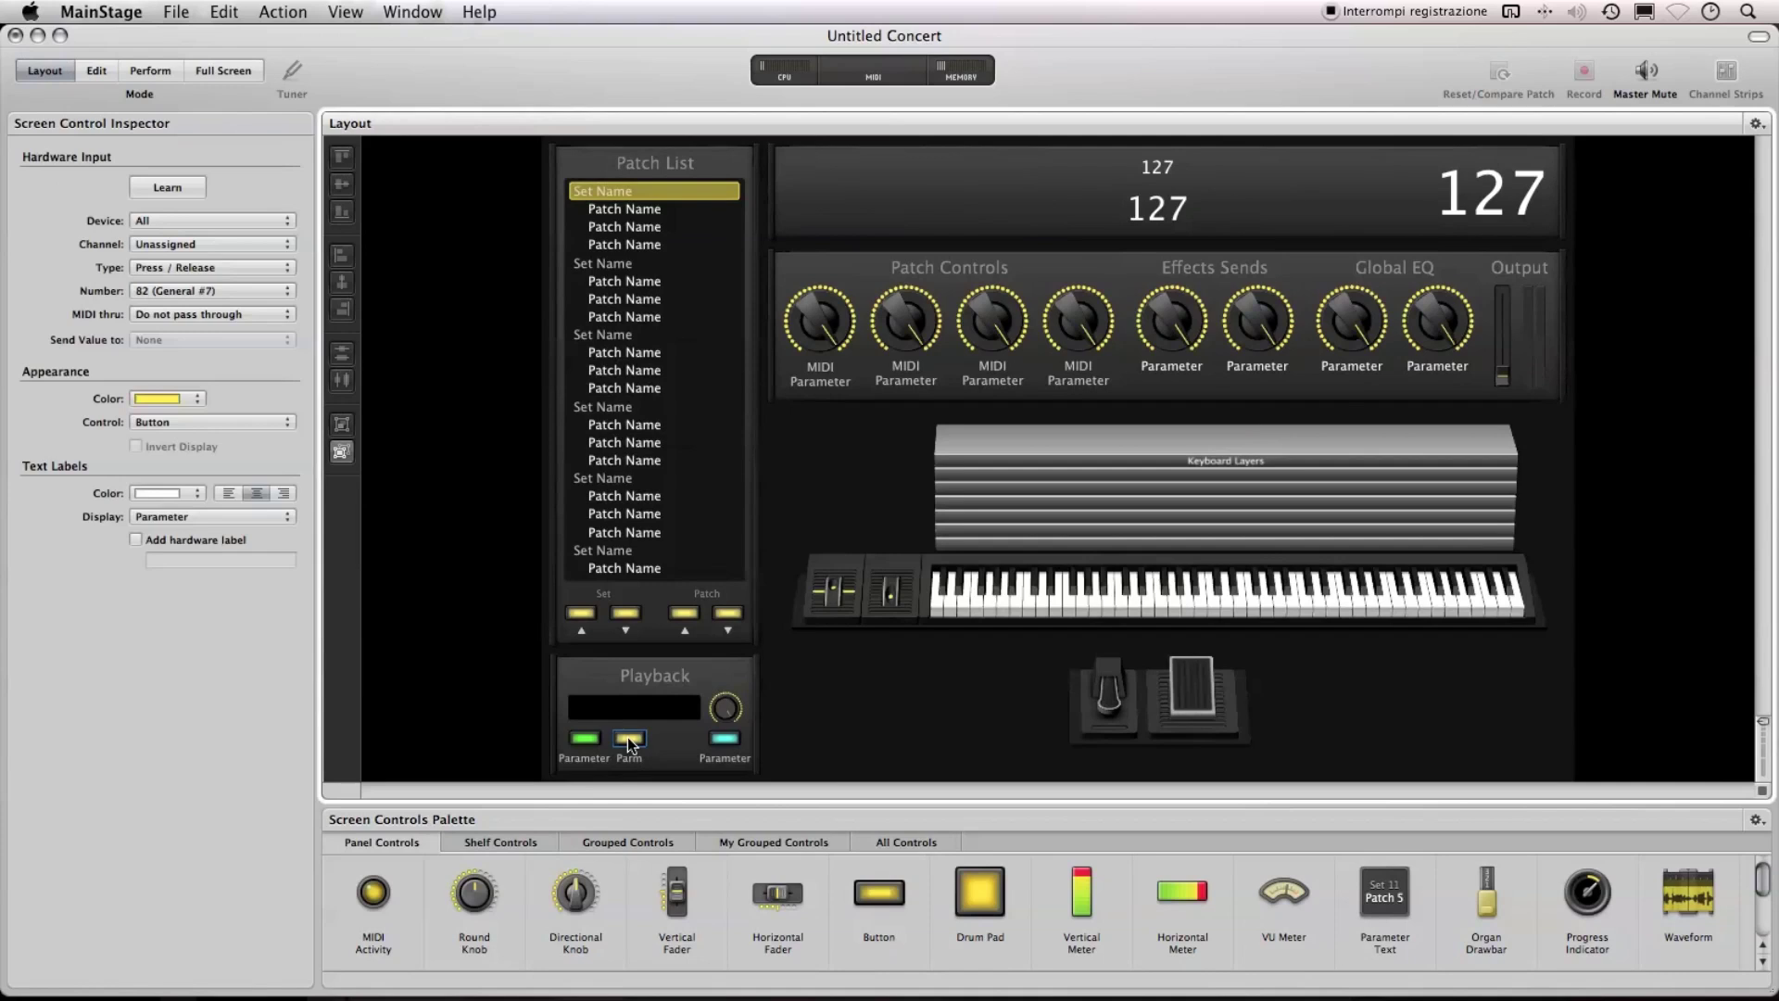
drag(628, 742, 804, 752)
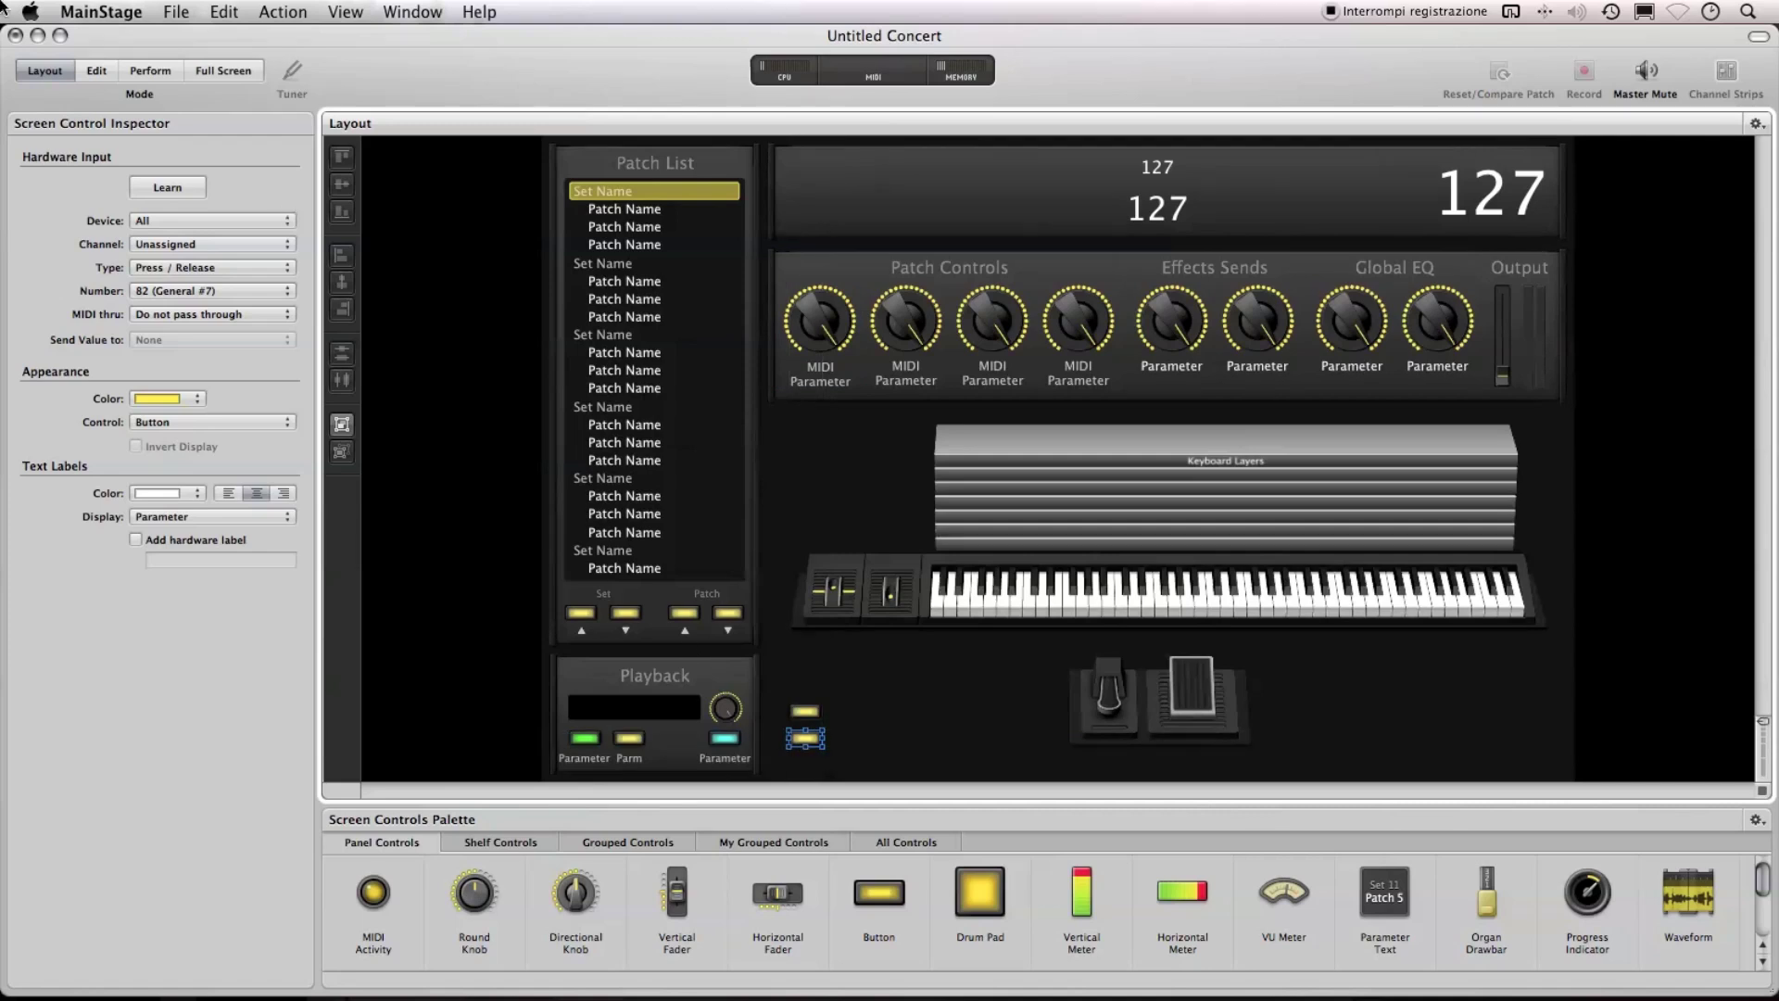
- In Edit mode, map the upper new button at the My Song set level to the Playback transport parameter Go to Next Marker
click(97, 70)
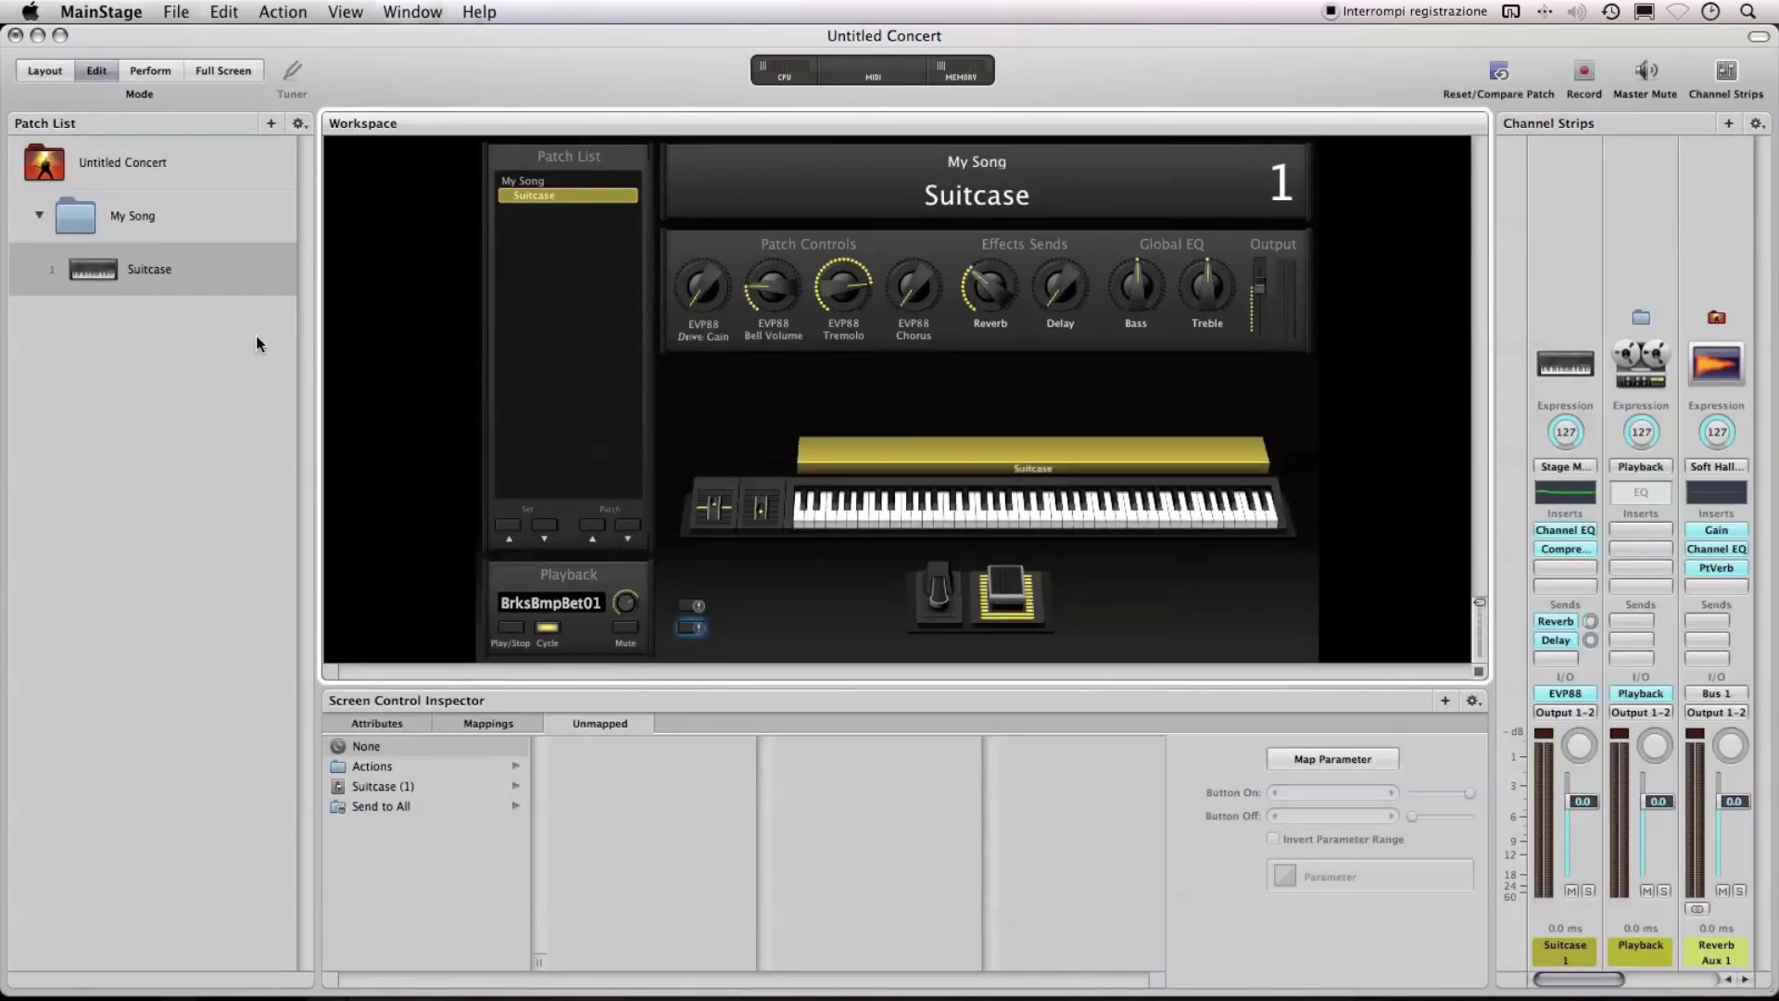
click(126, 215)
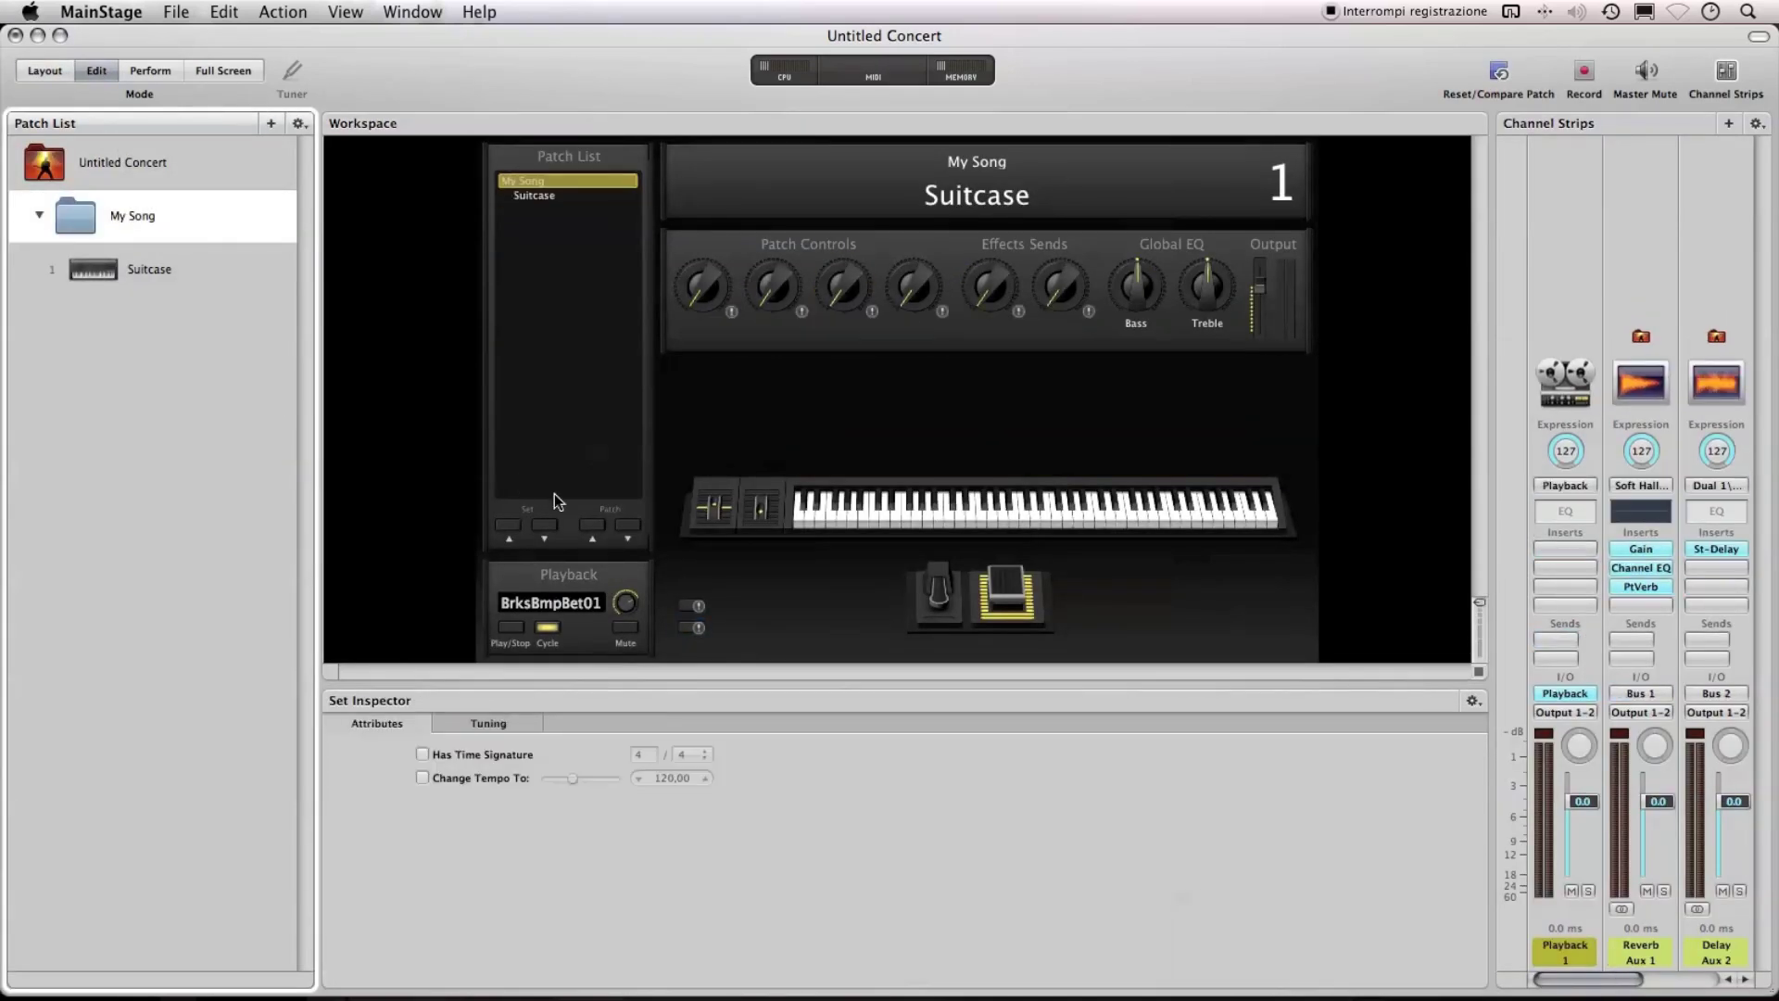
click(686, 604)
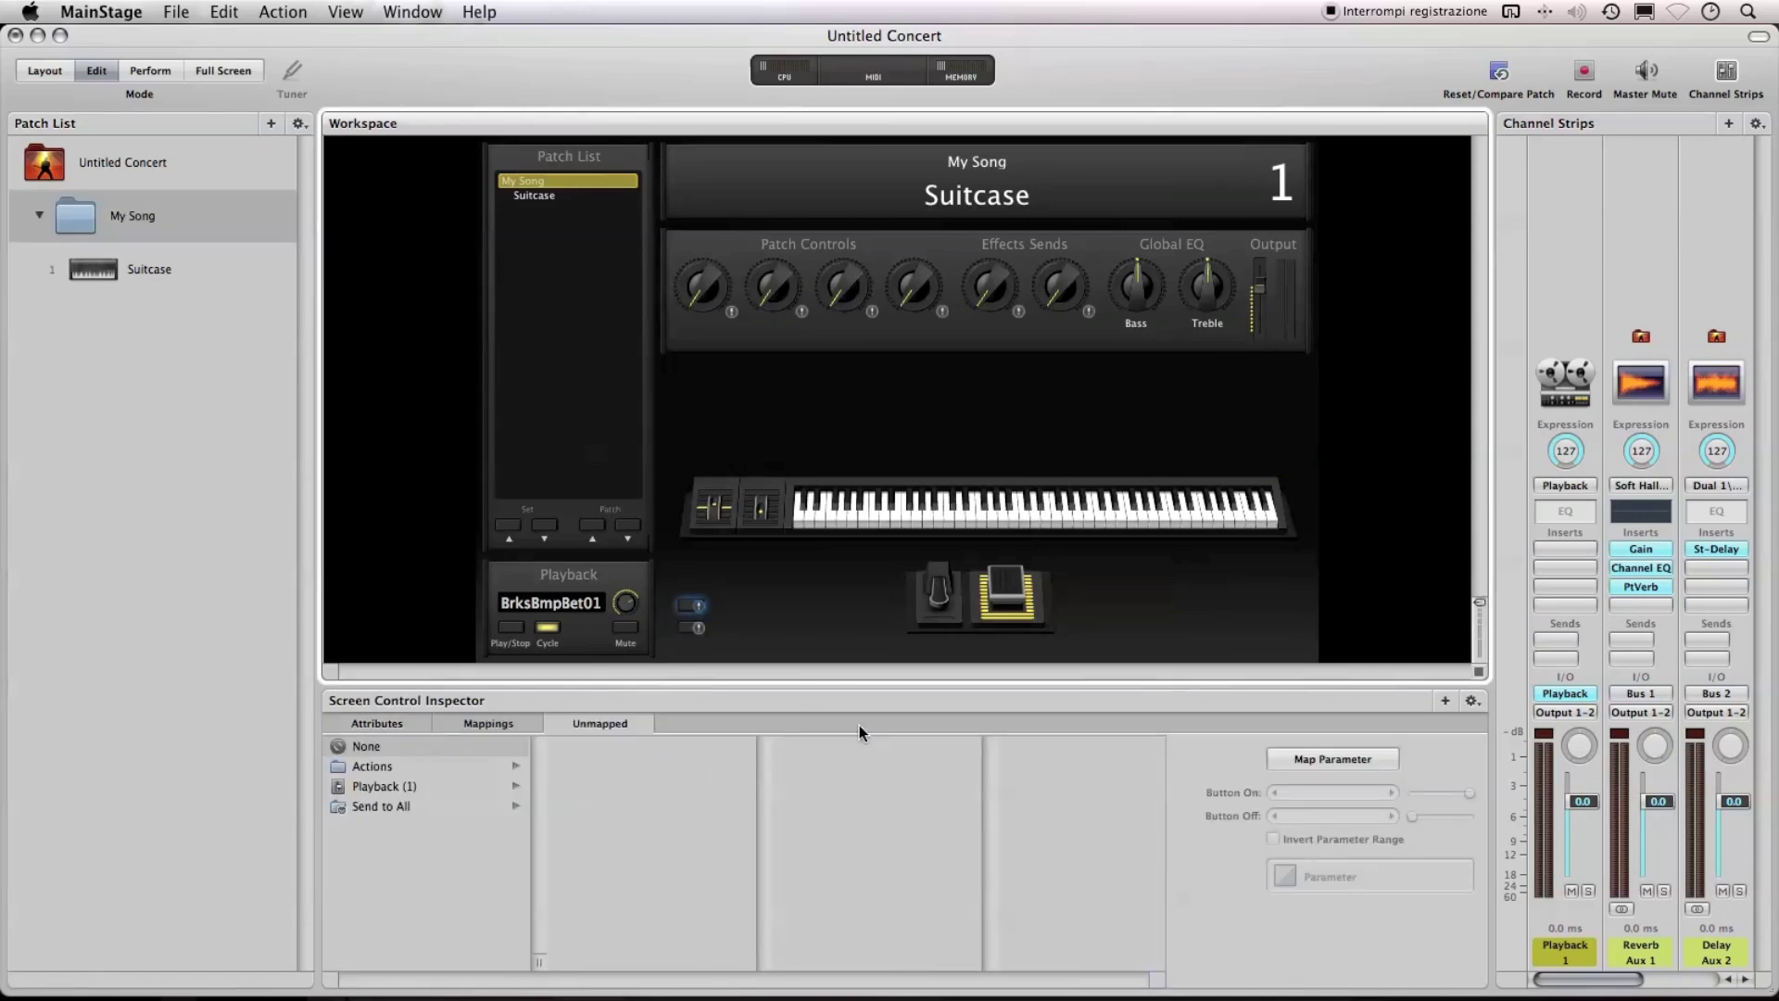
click(401, 785)
click(613, 865)
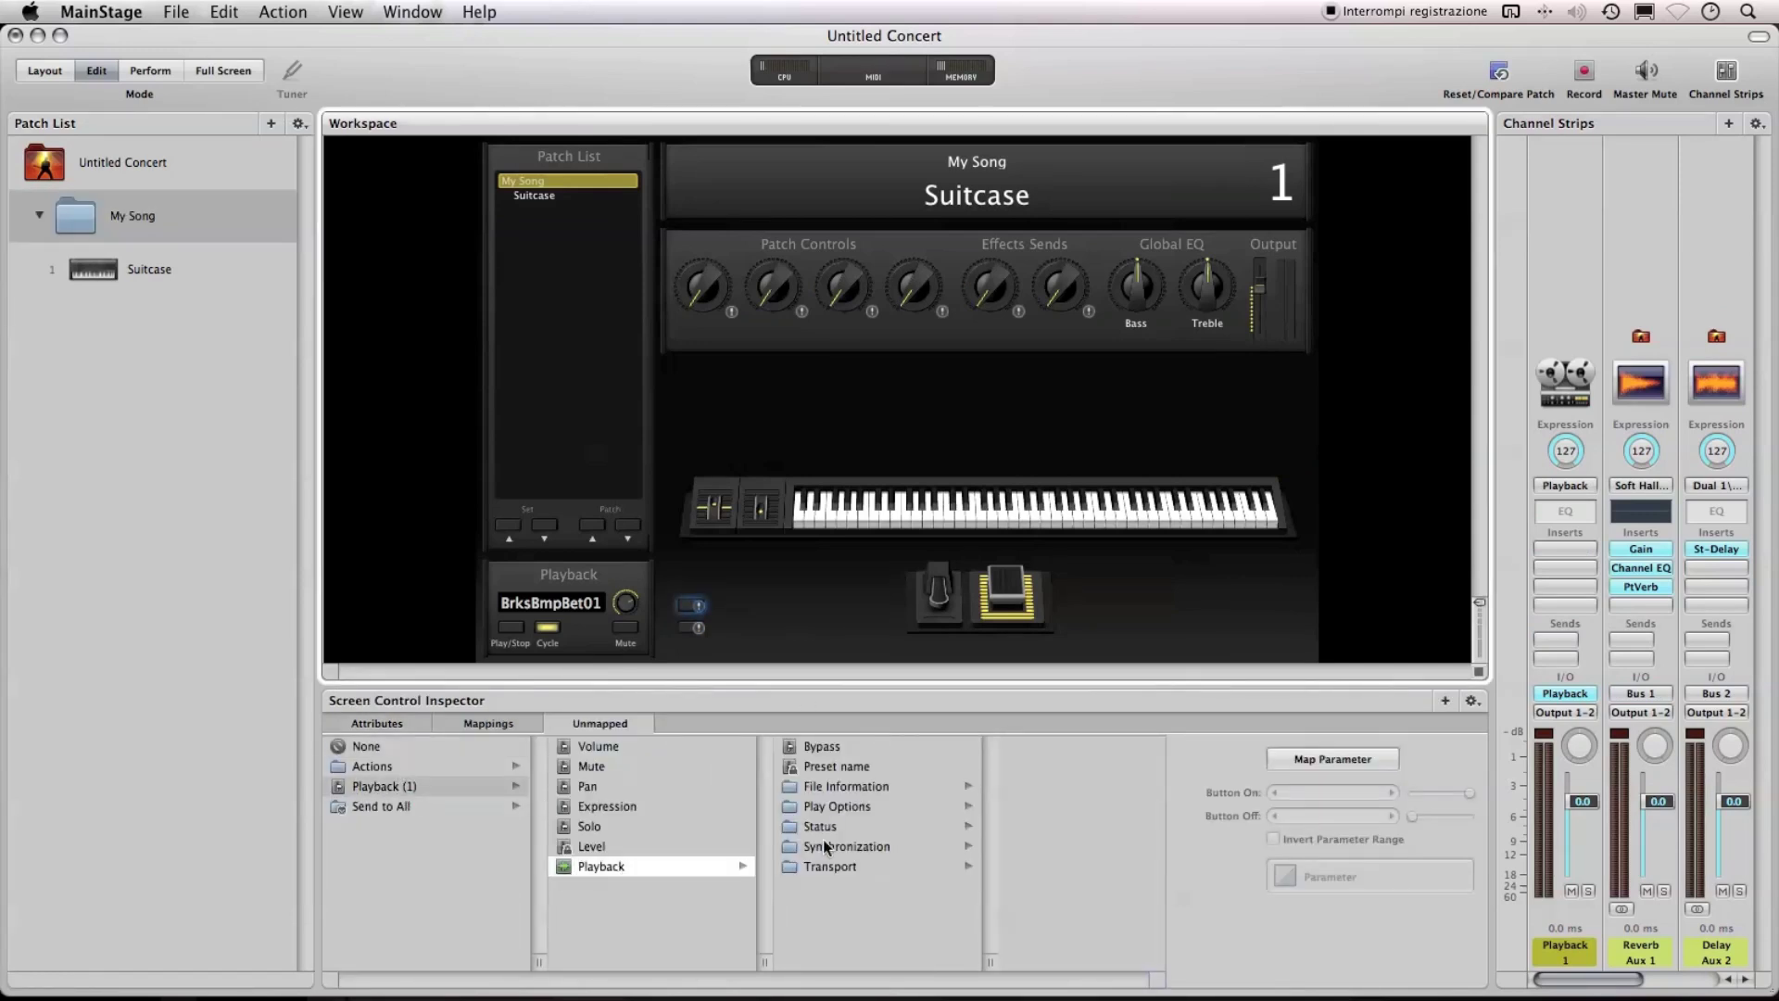
click(865, 866)
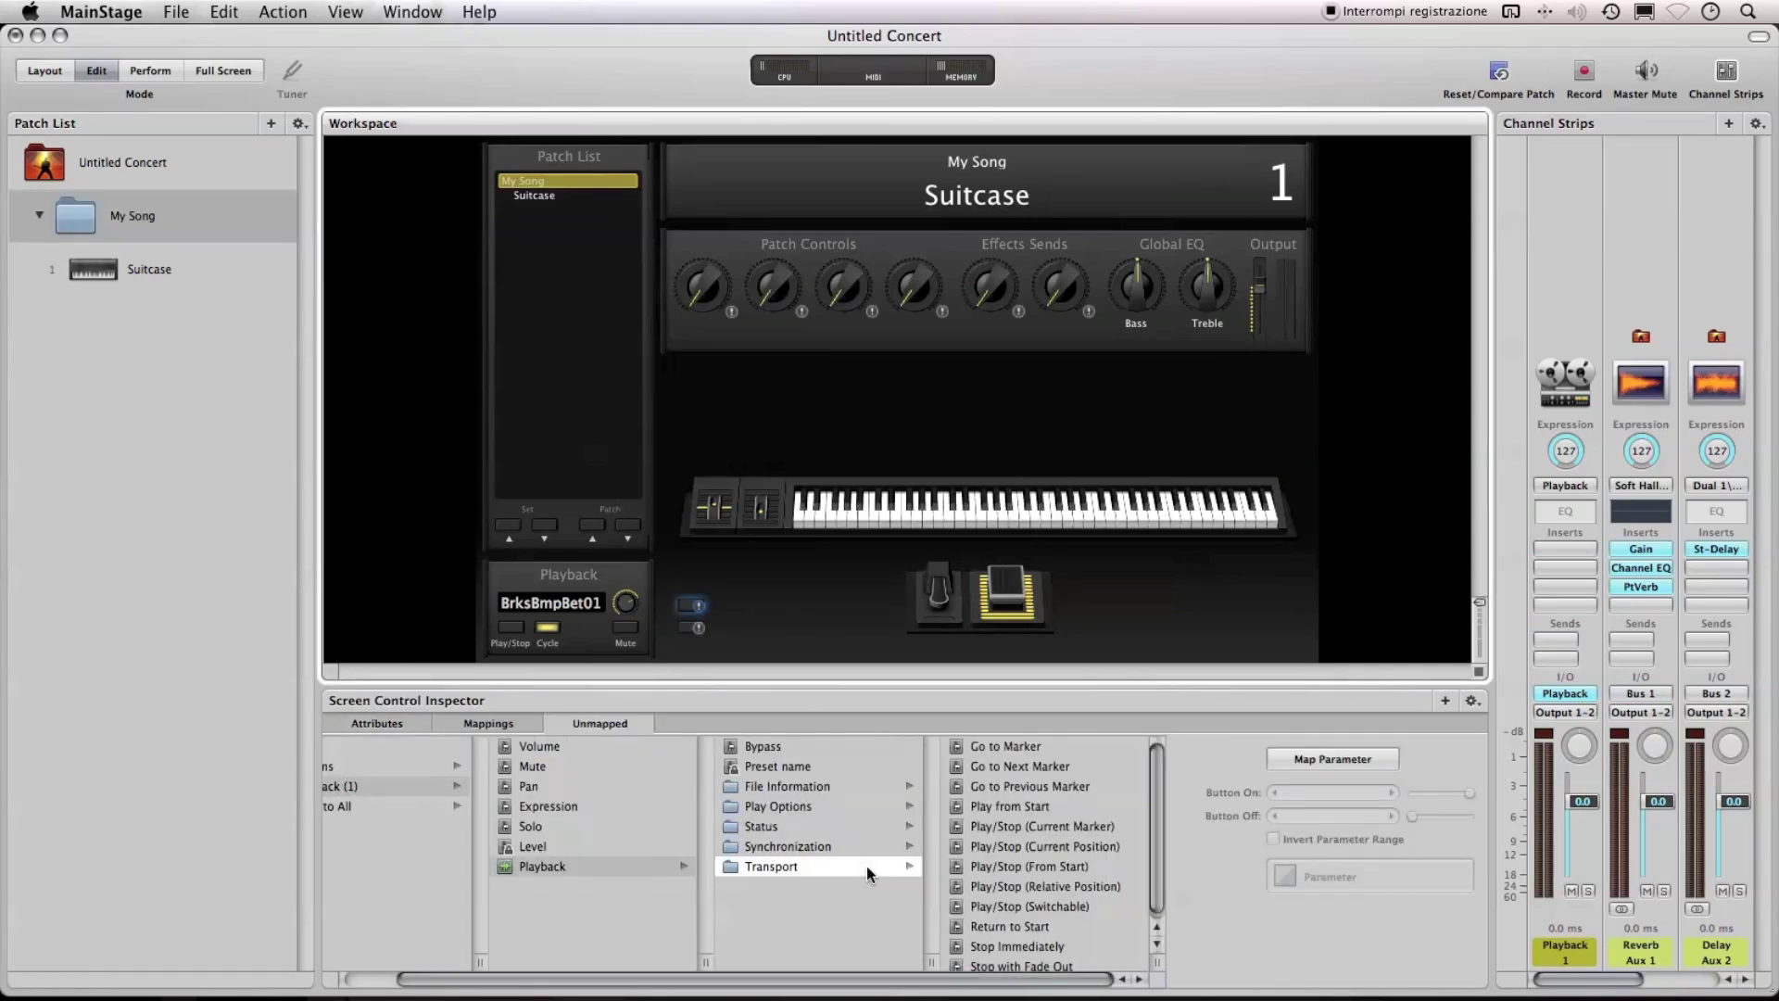
click(1006, 765)
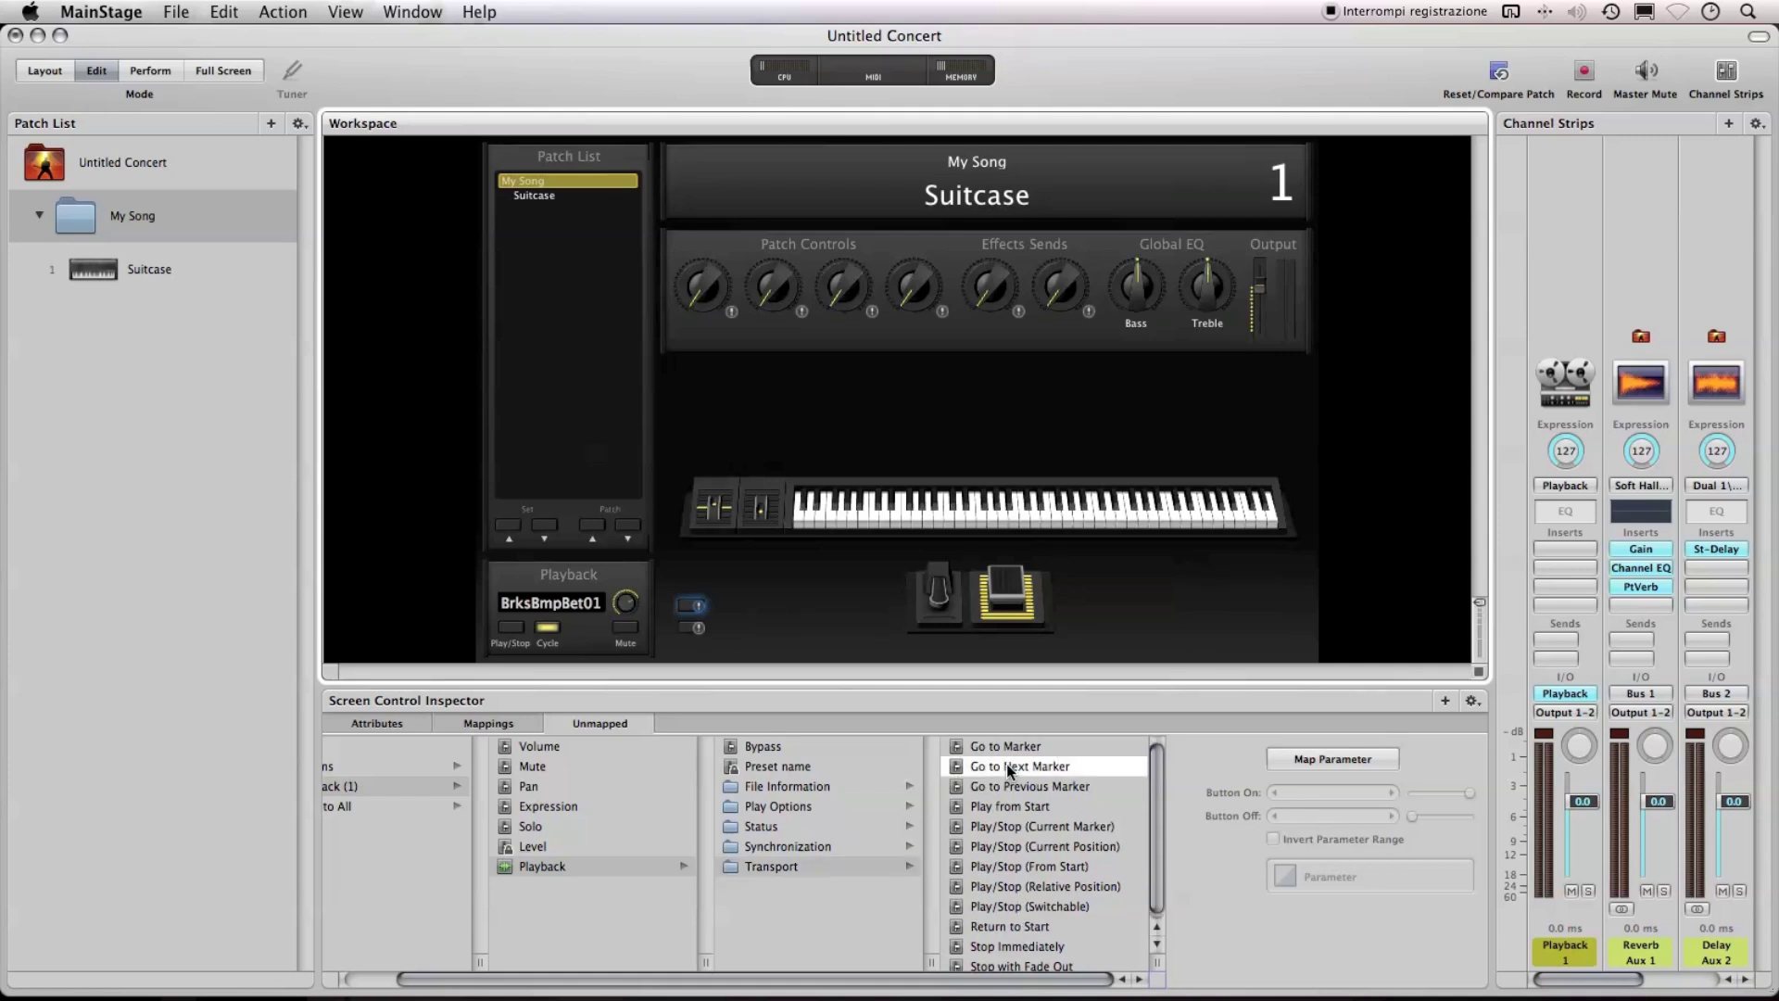
- Map the lower new button to the Playback transport parameter Go to Previous Marker
click(685, 629)
click(478, 785)
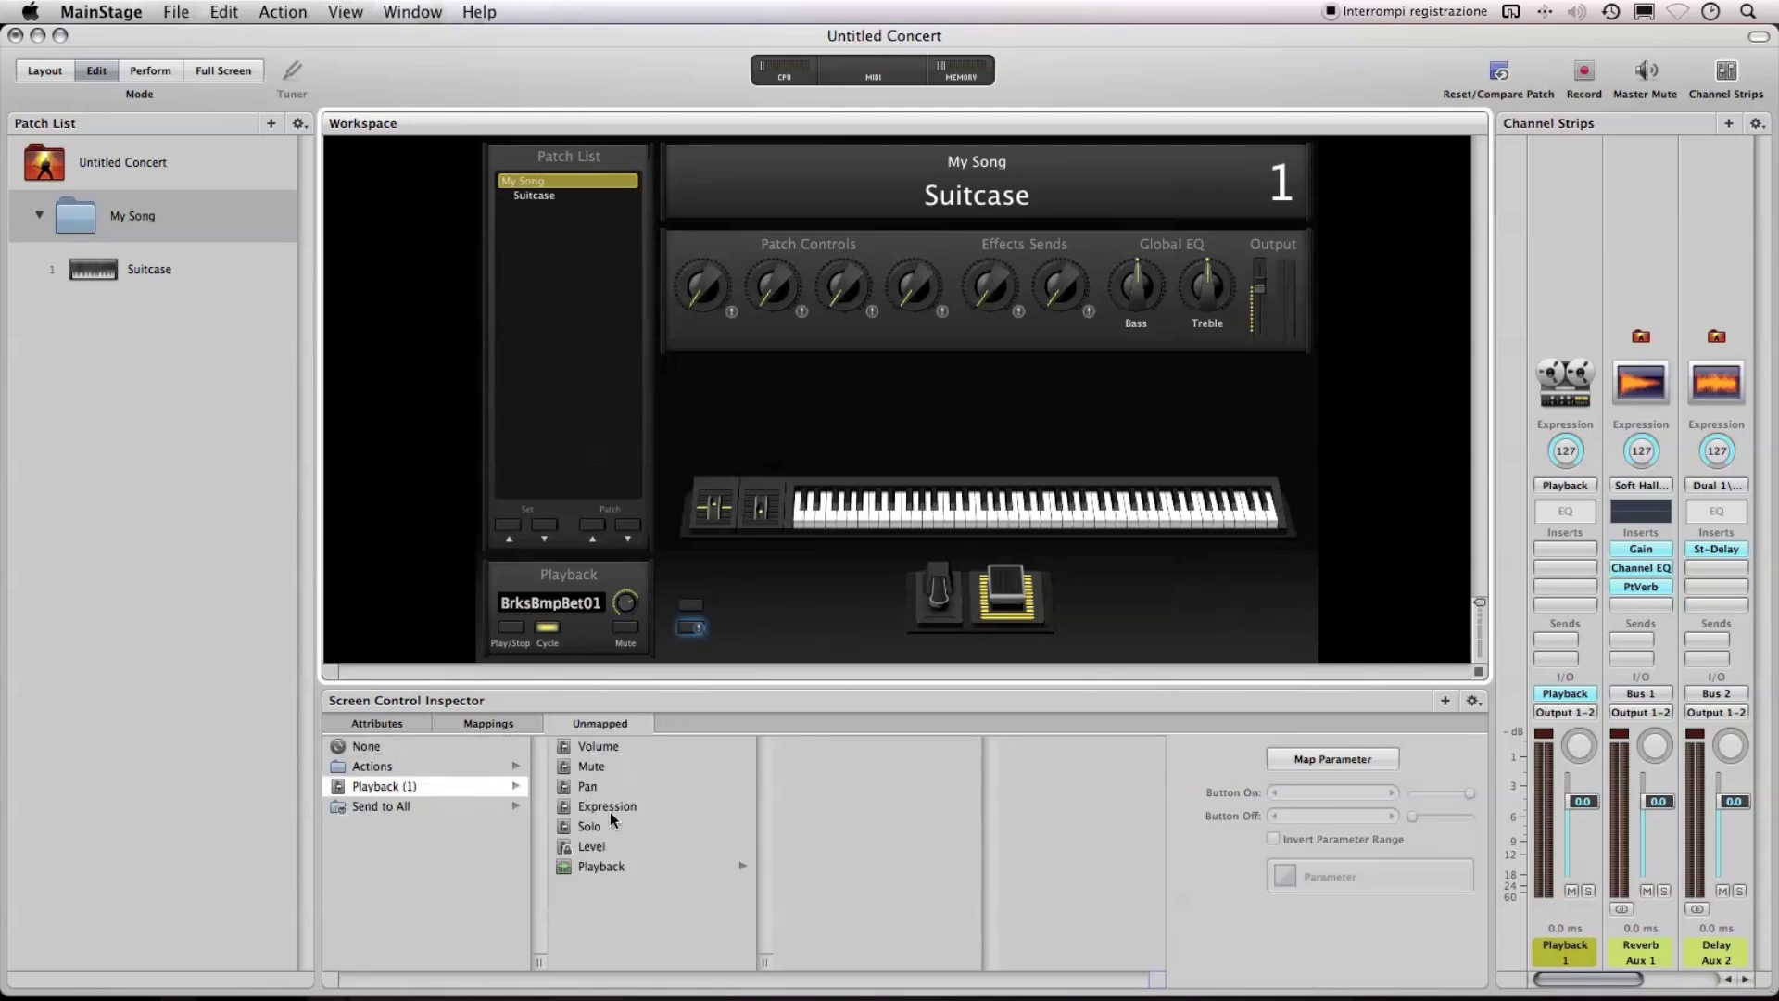
click(649, 866)
click(835, 846)
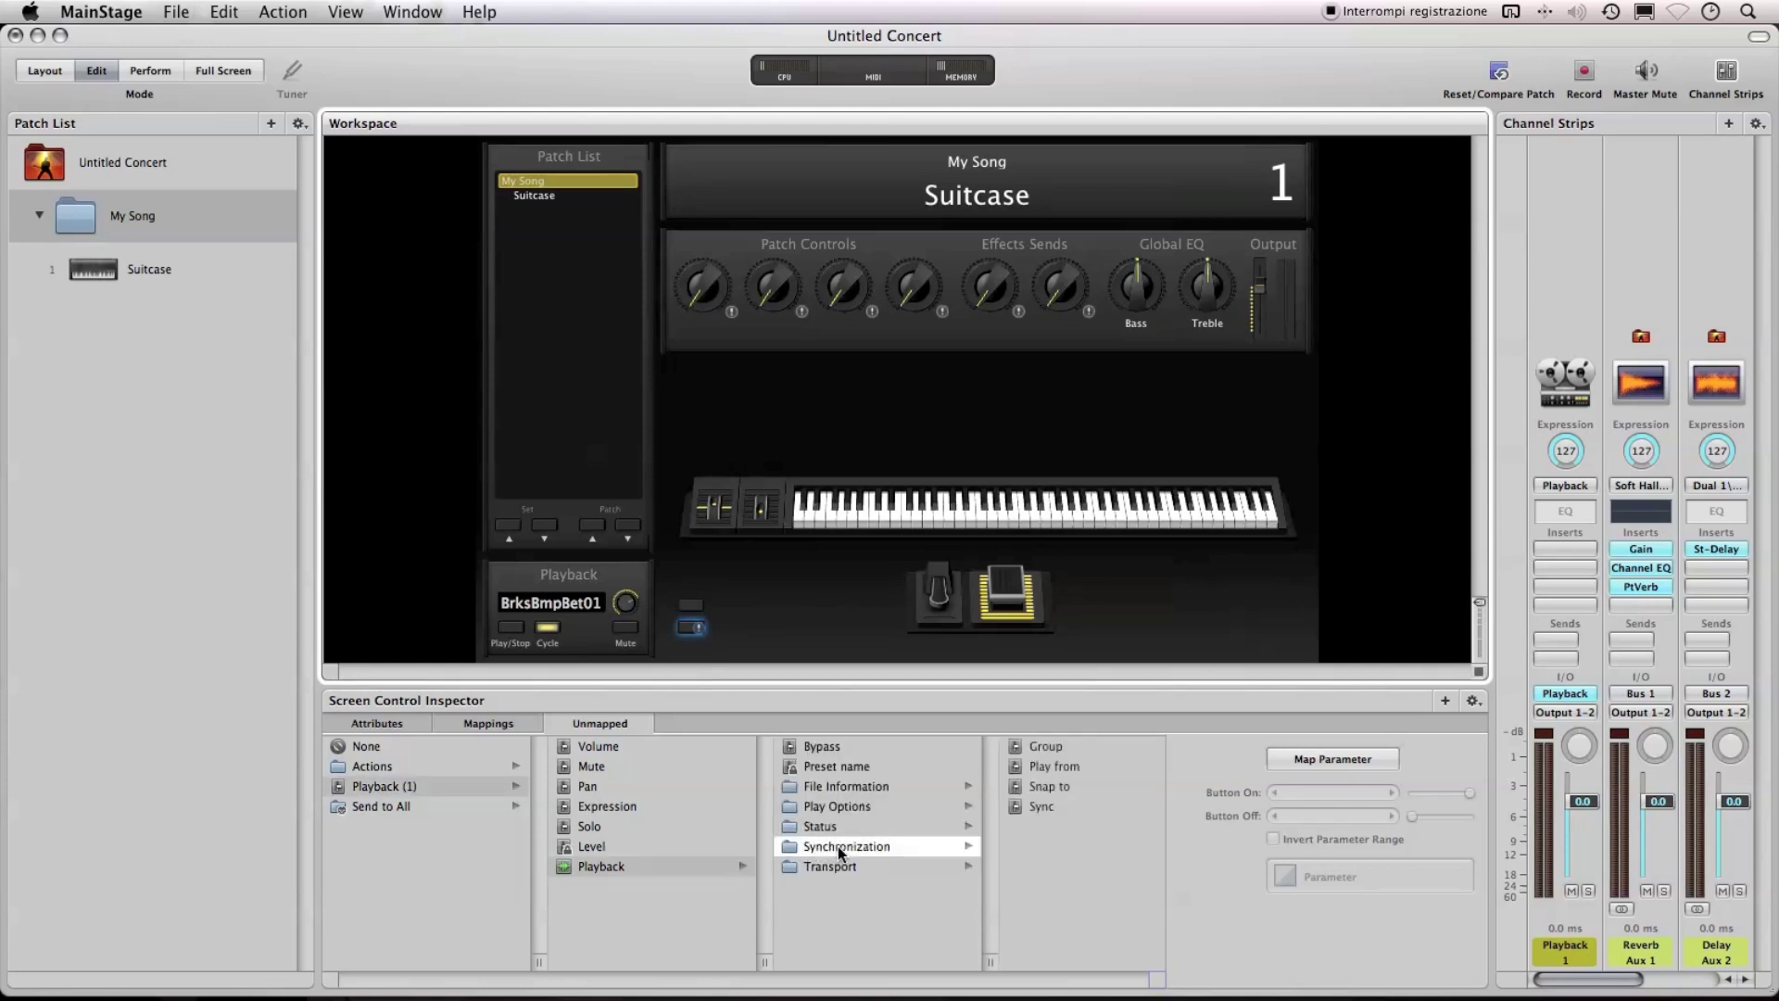
click(827, 865)
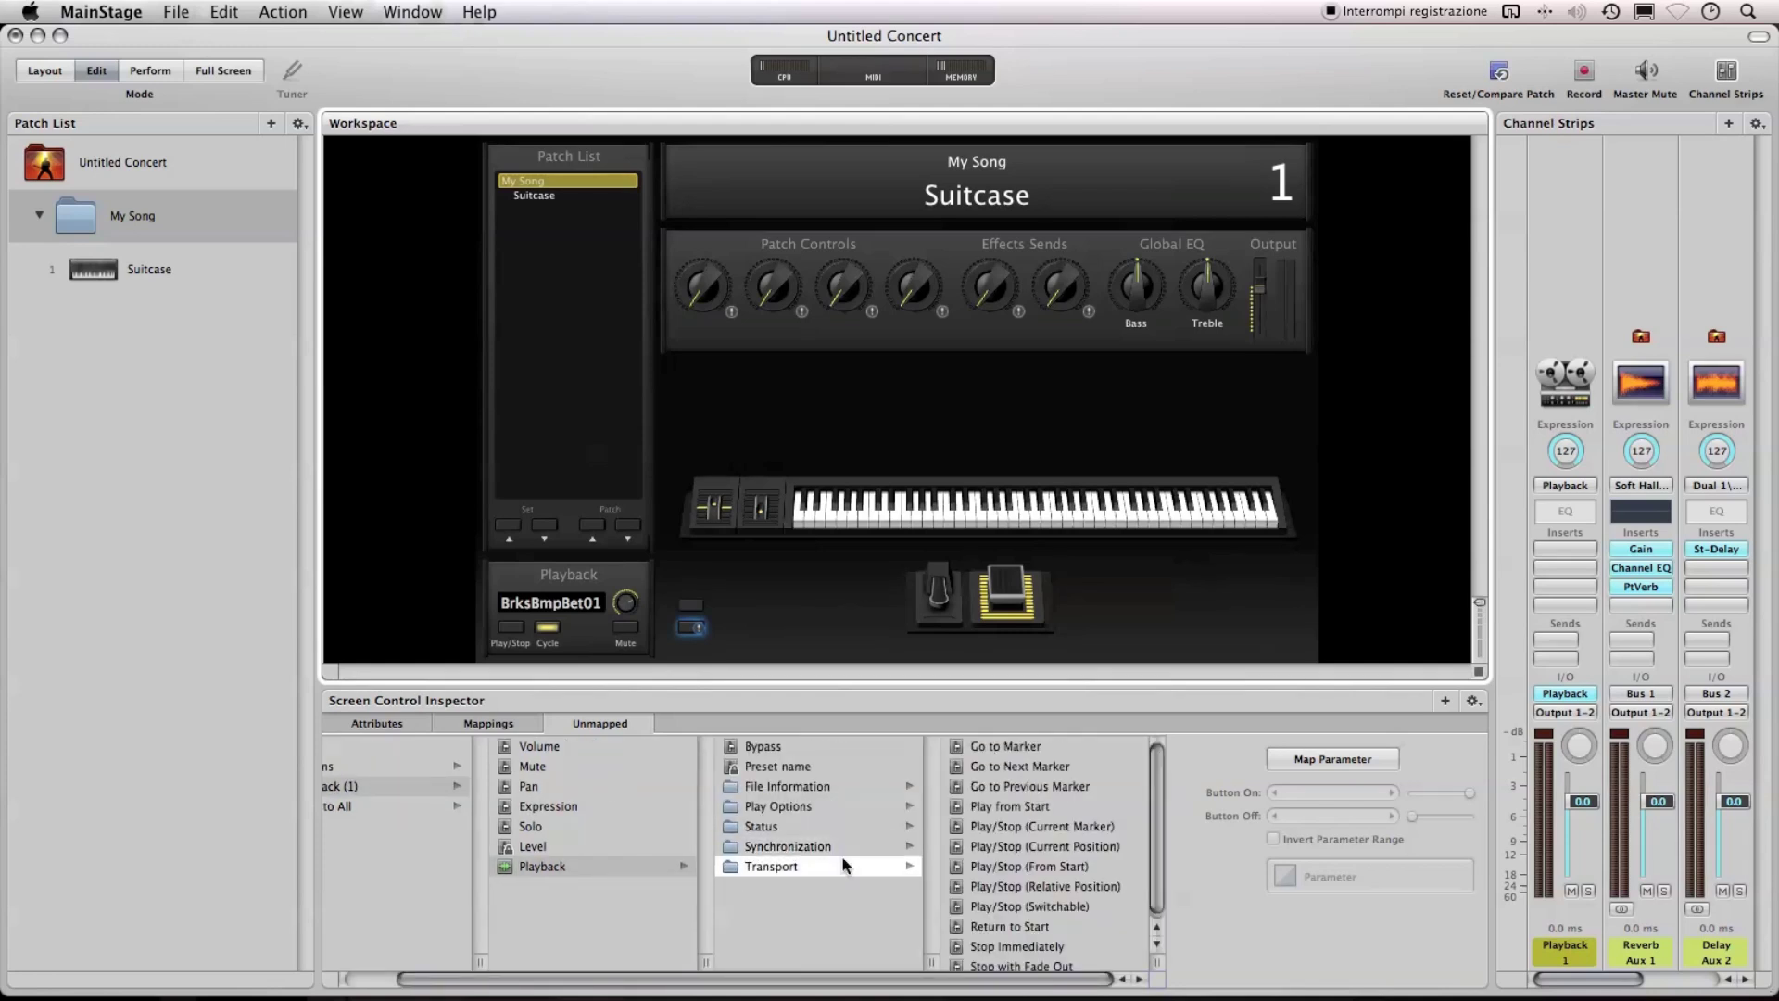
click(1016, 784)
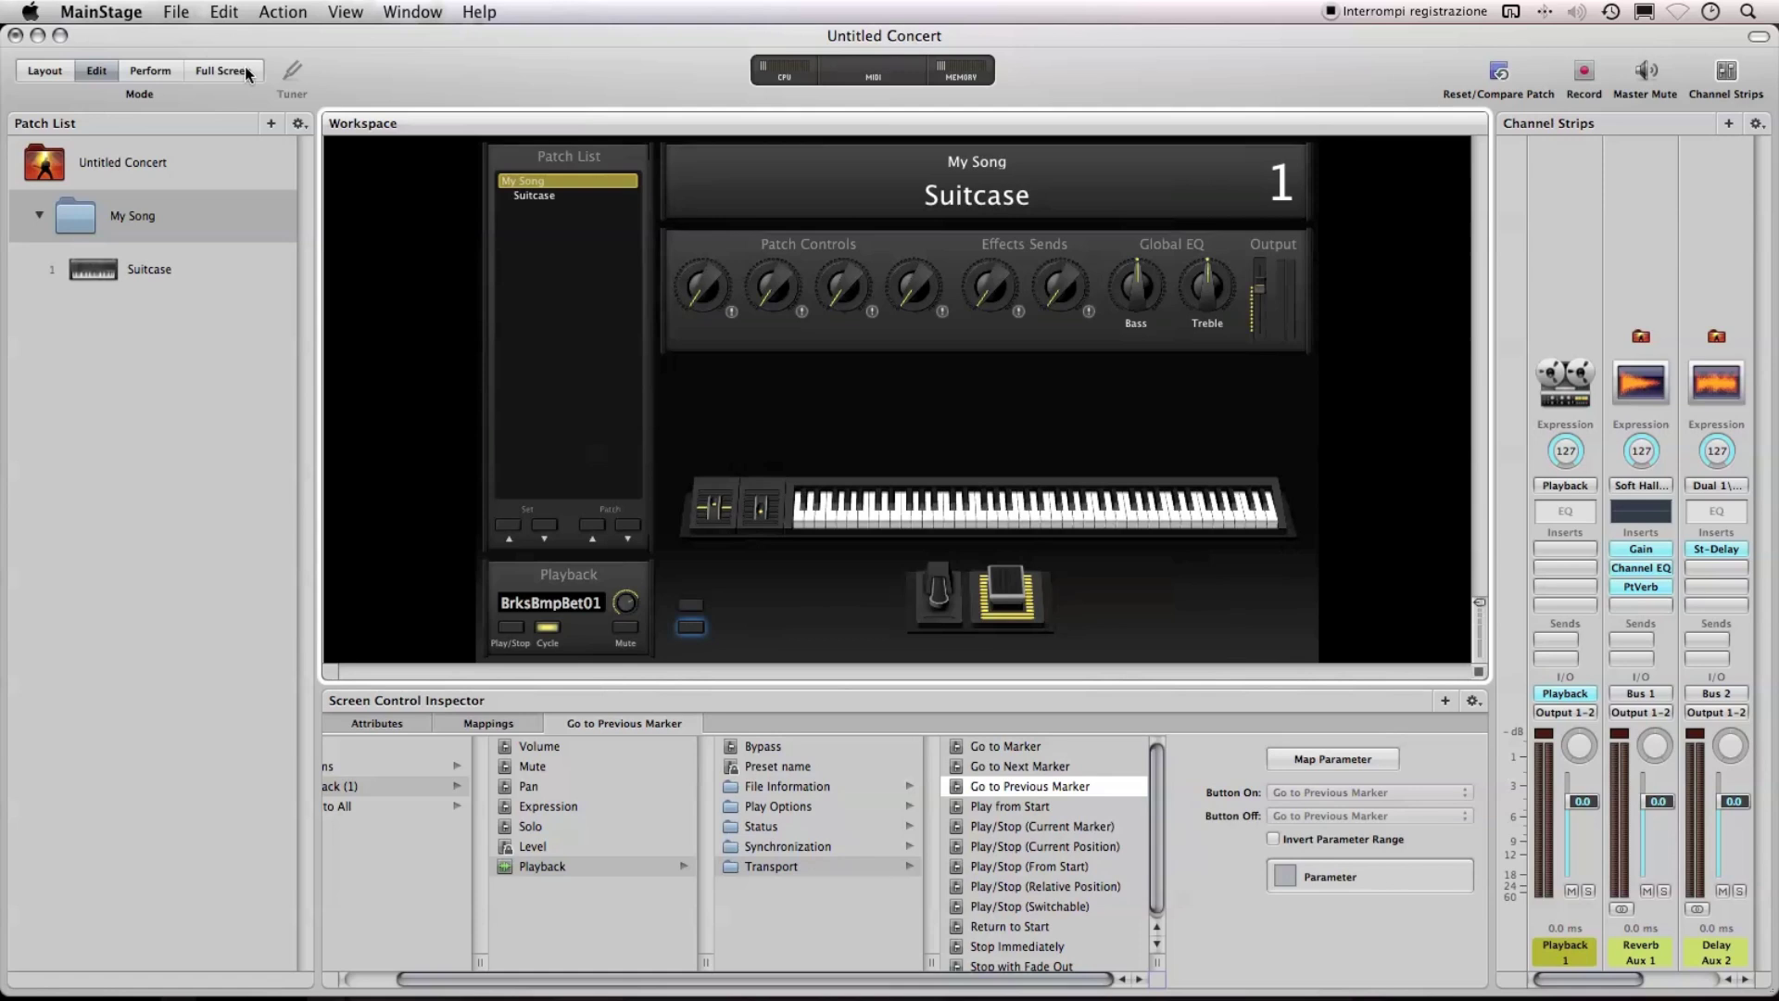
- In Perform mode, step back to the Primo Loop marker with the previous-marker button and start playback
click(151, 74)
click(554, 910)
click(554, 910)
click(554, 909)
click(285, 914)
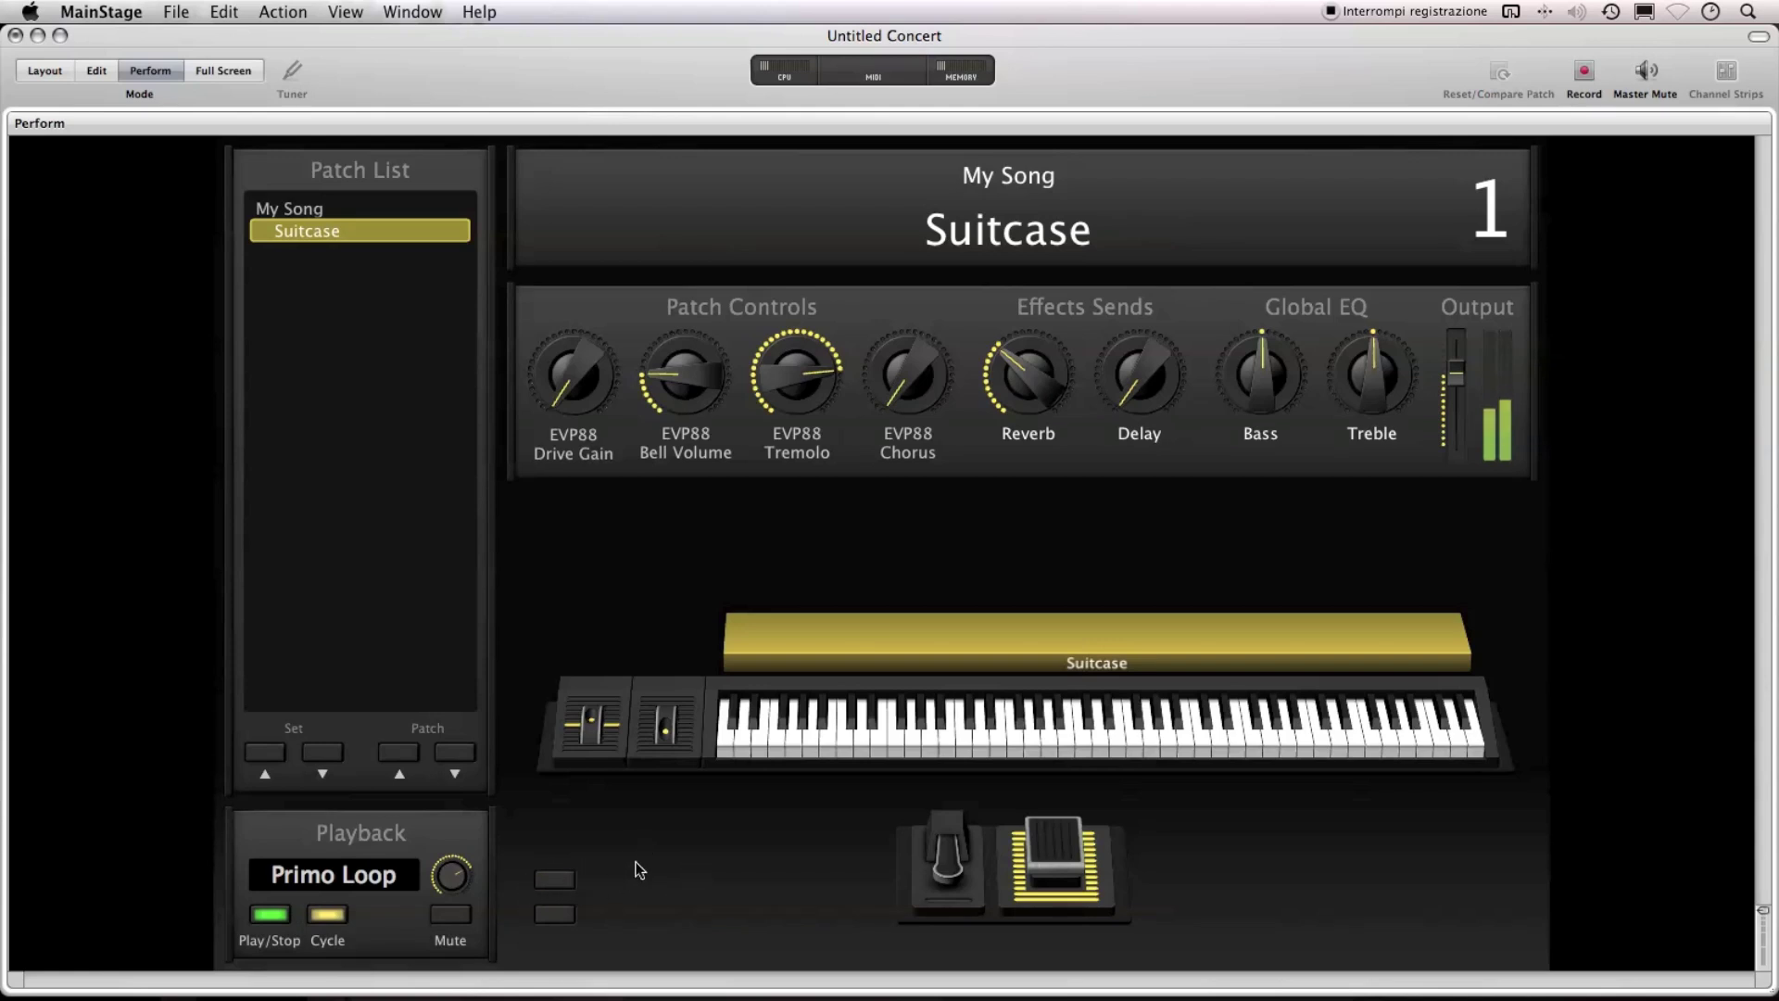
- Test the next-marker button by advancing the playing track to Secondo and on to the third marker, and stop playback
click(549, 882)
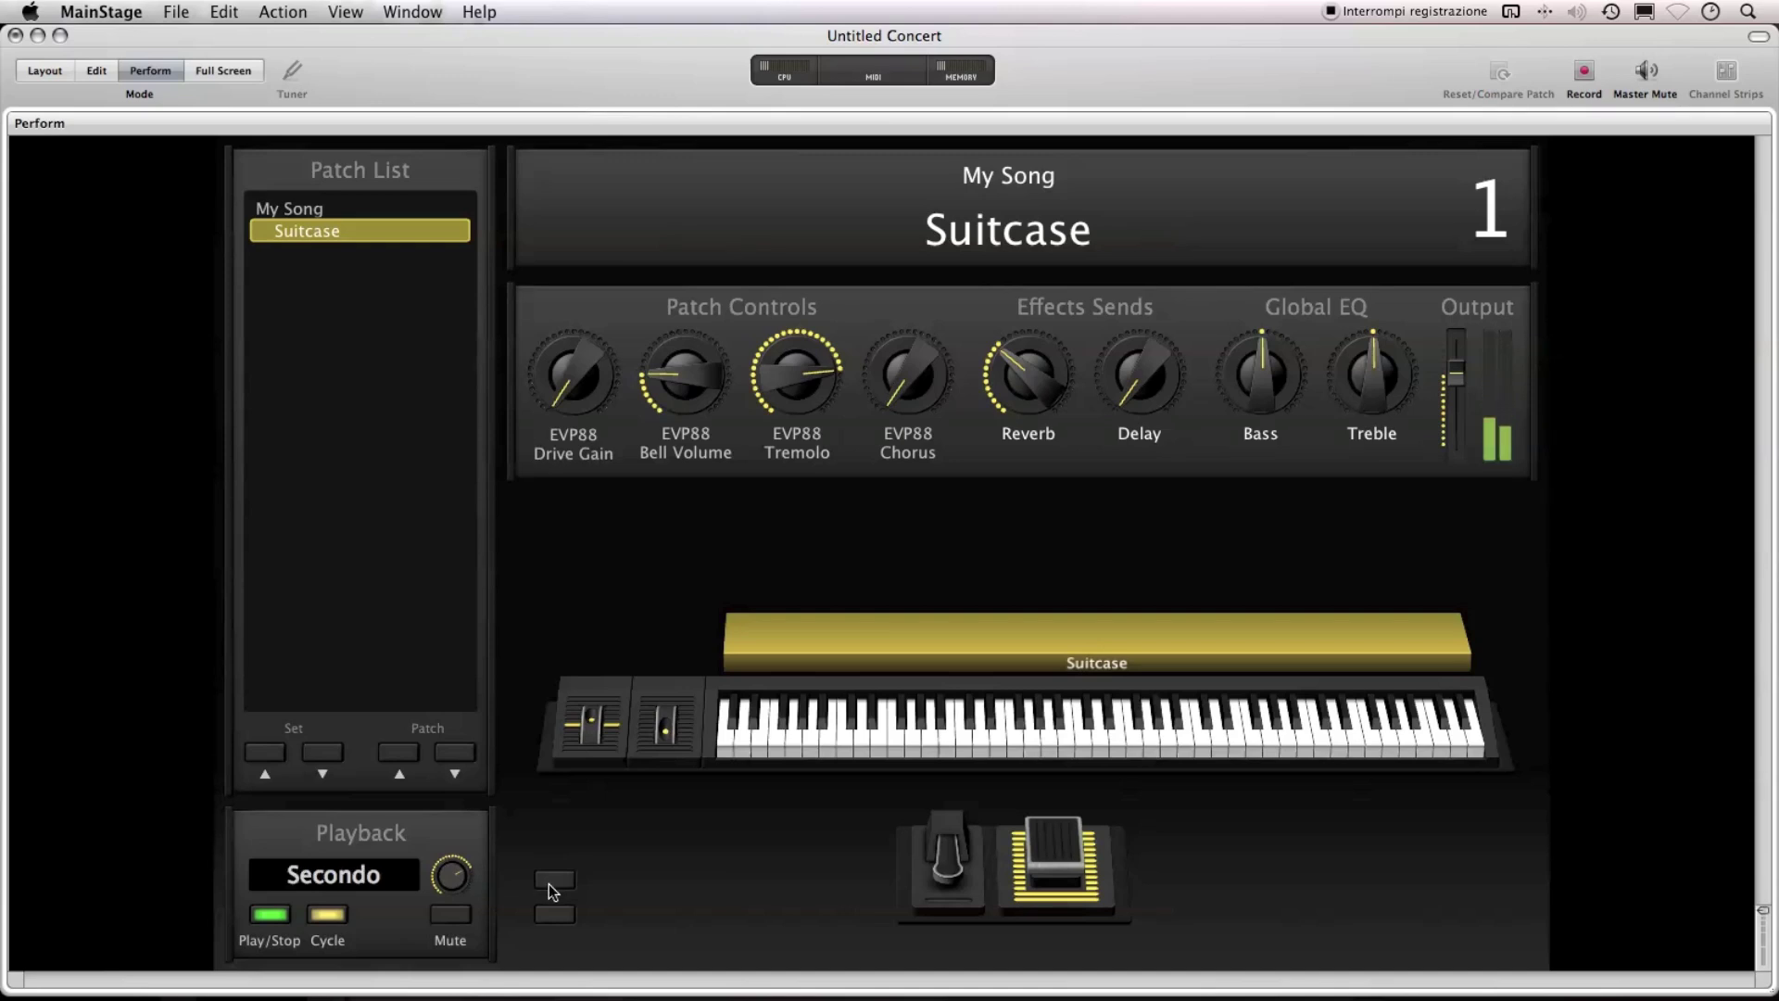
click(554, 884)
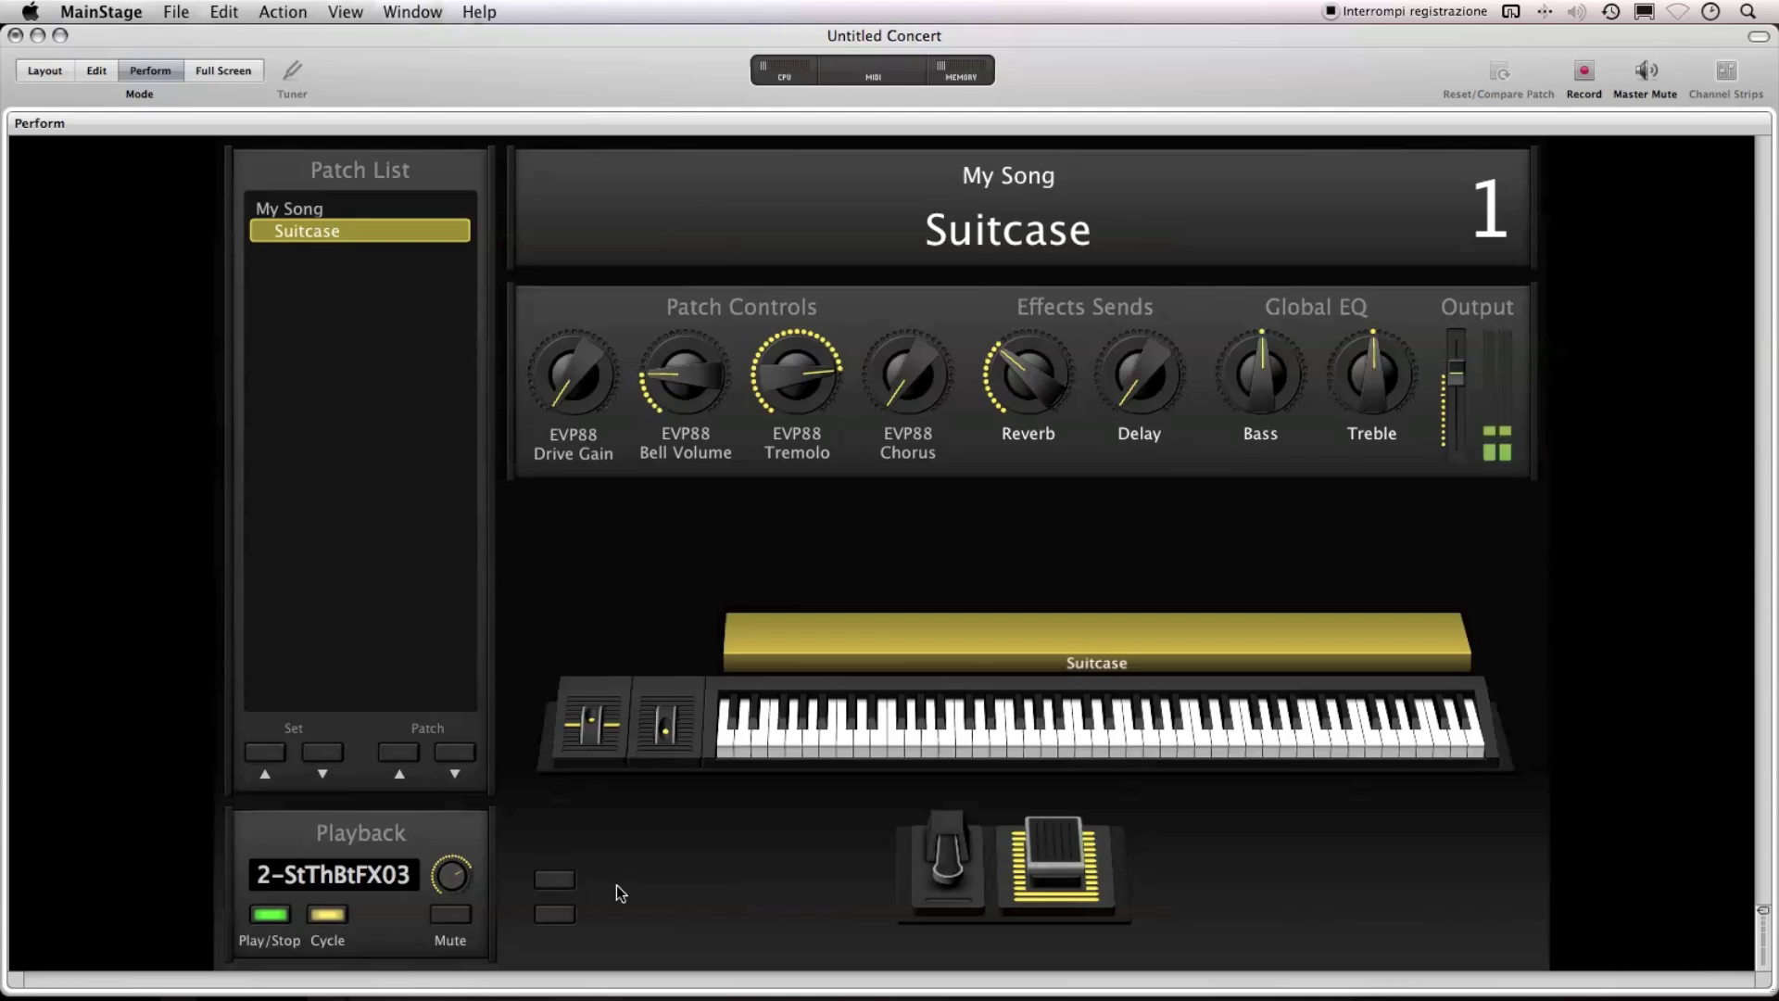
click(269, 917)
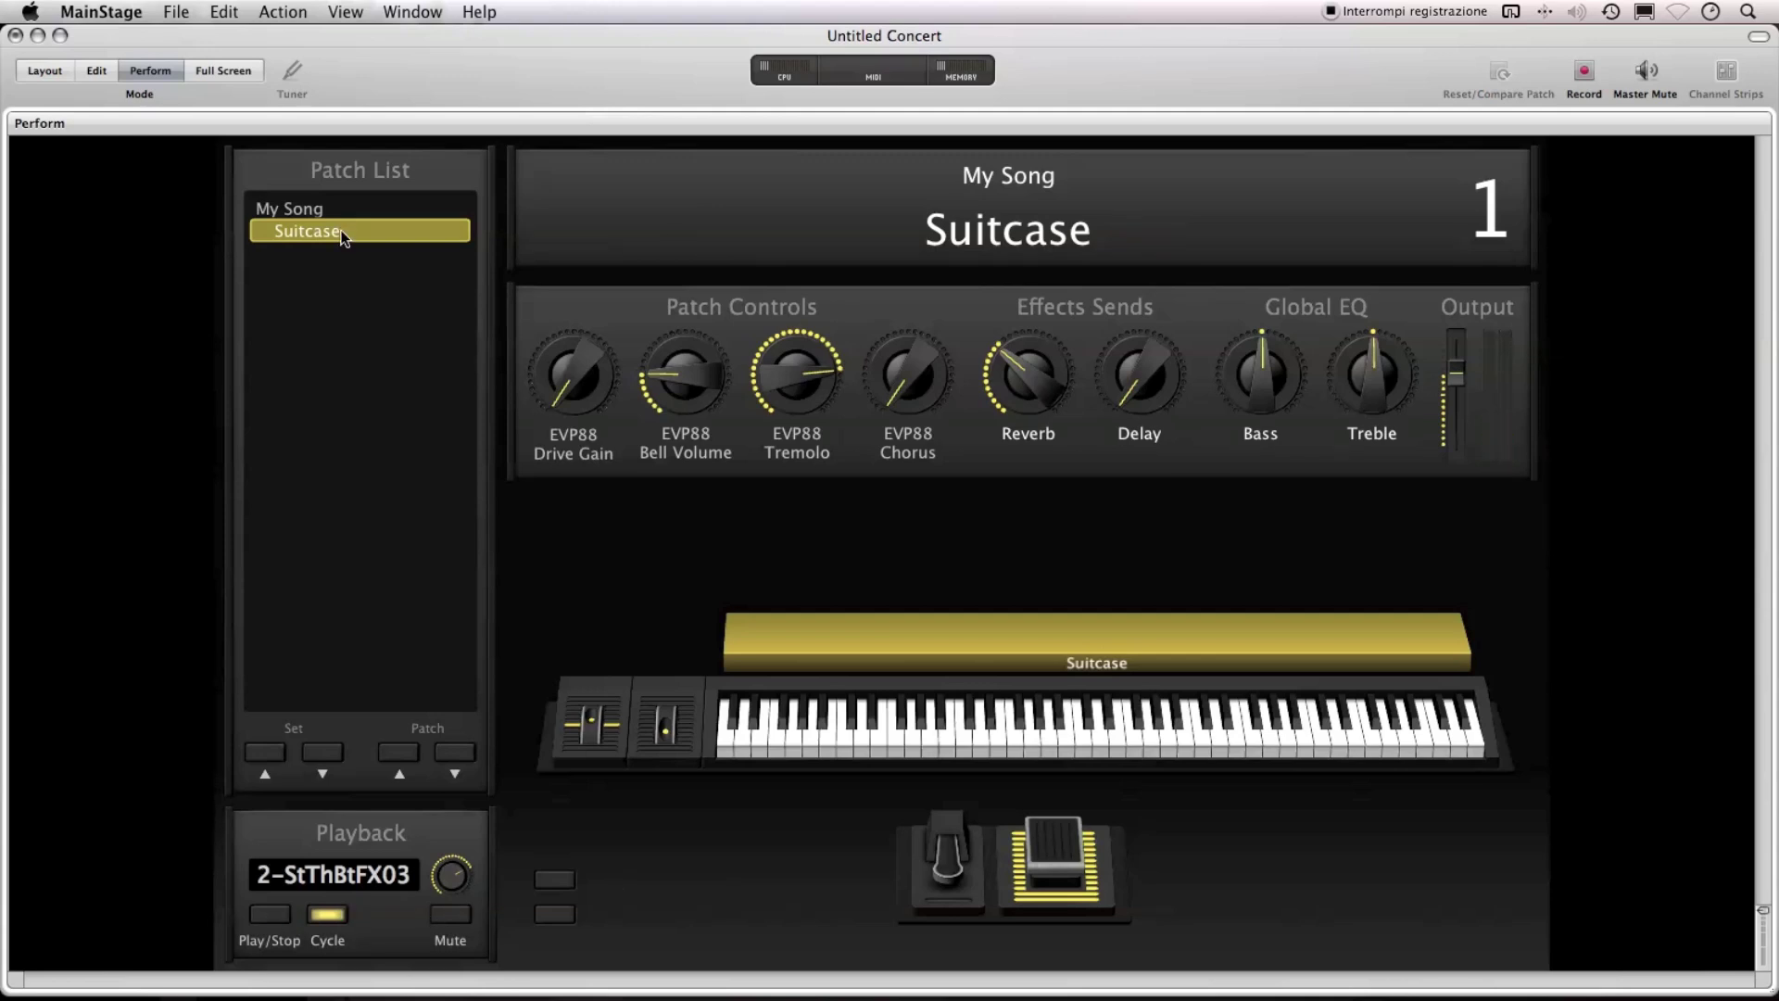